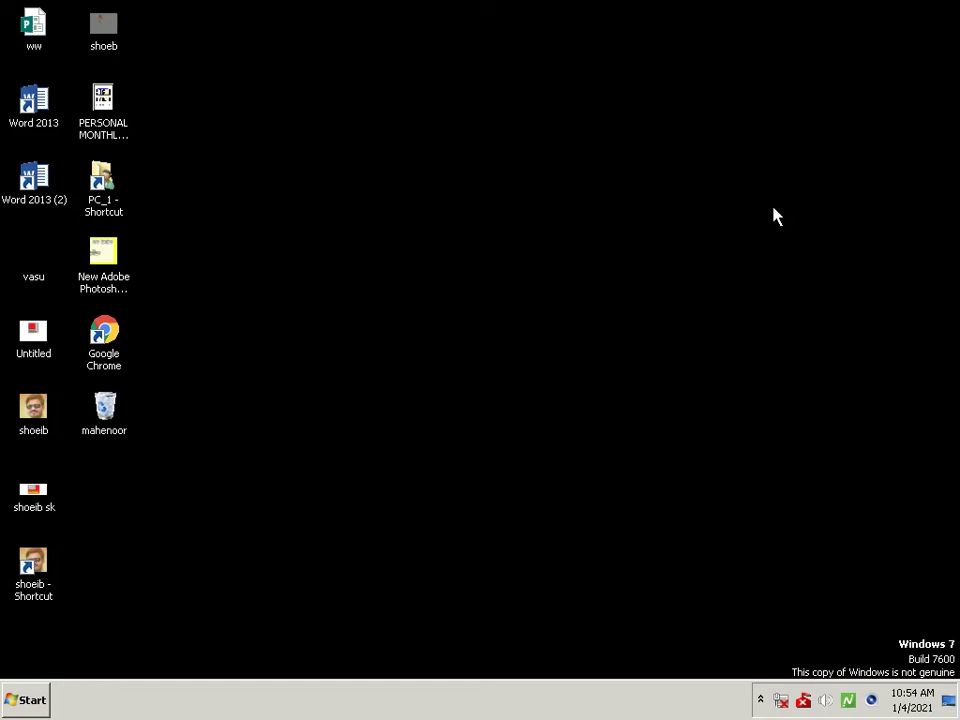
- Launch Word 2013, dismiss the activation warning, and create a blank document
click(12, 698)
click(124, 488)
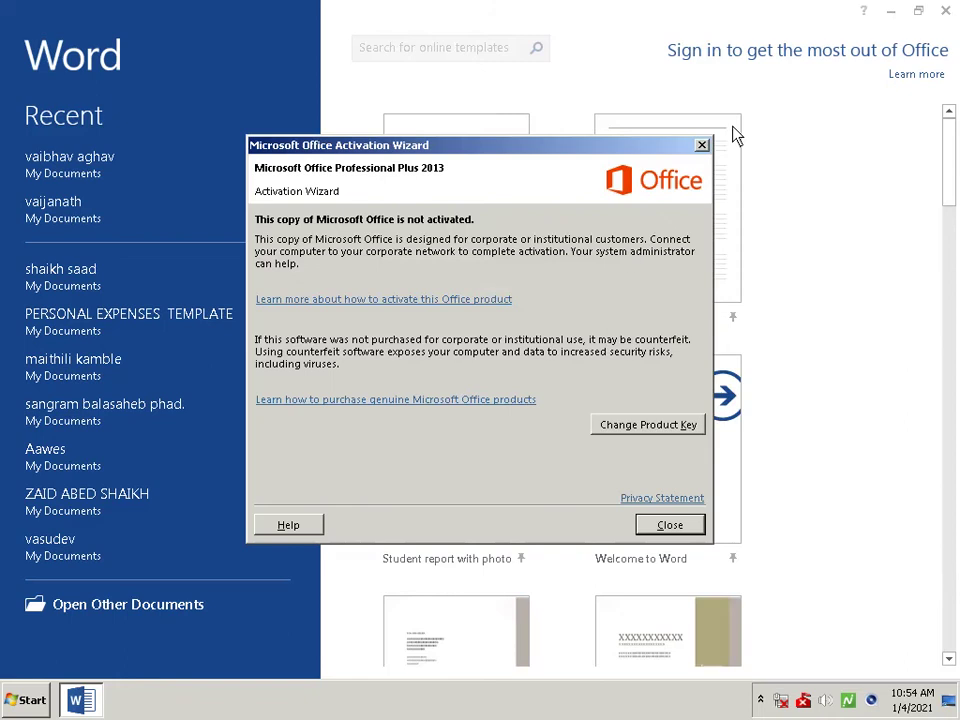
click(703, 146)
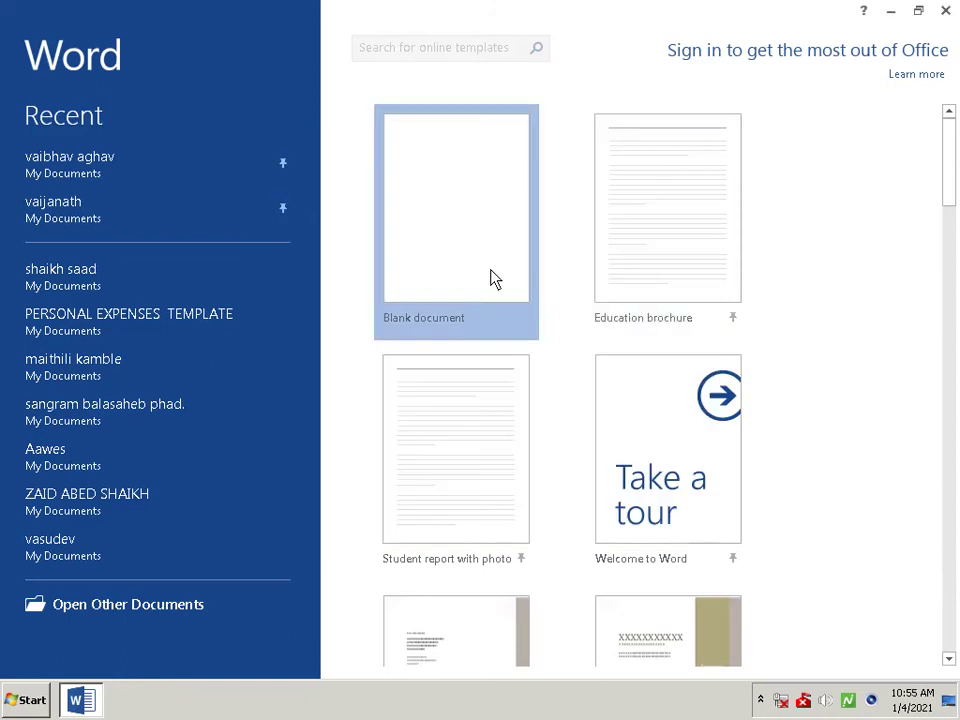
click(491, 279)
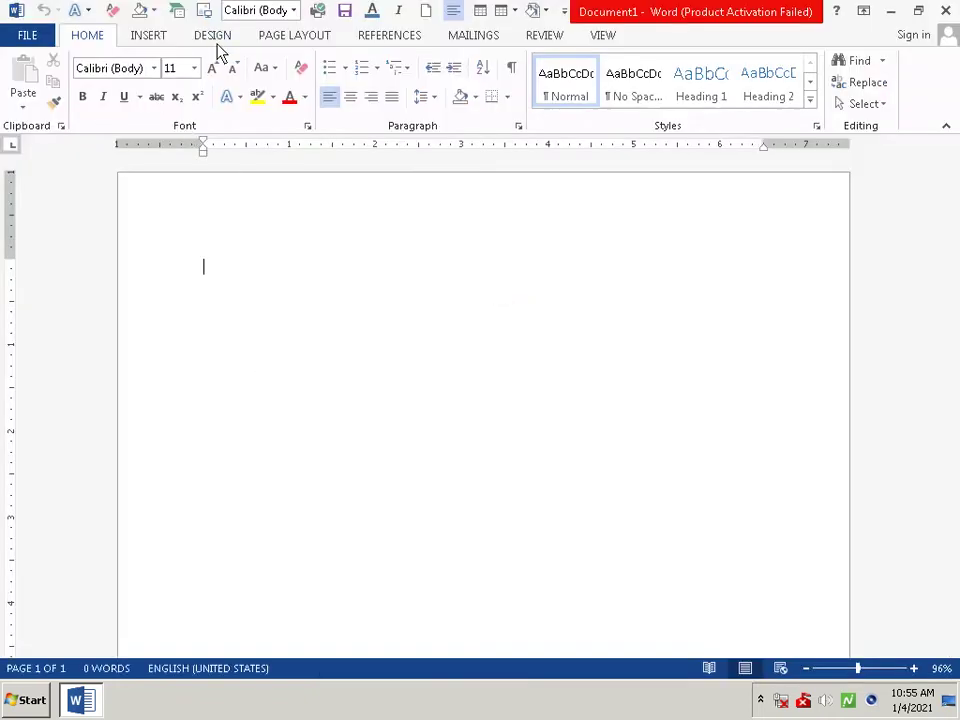
- Set the font size to 48, type 'By by 2020', and select that line
click(199, 69)
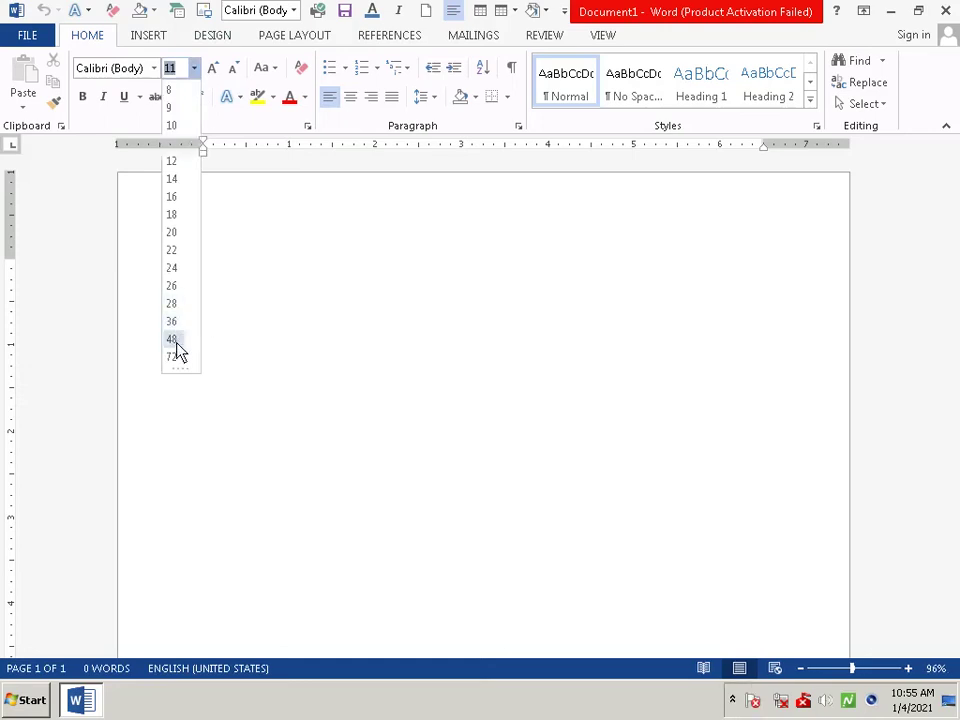
click(176, 342)
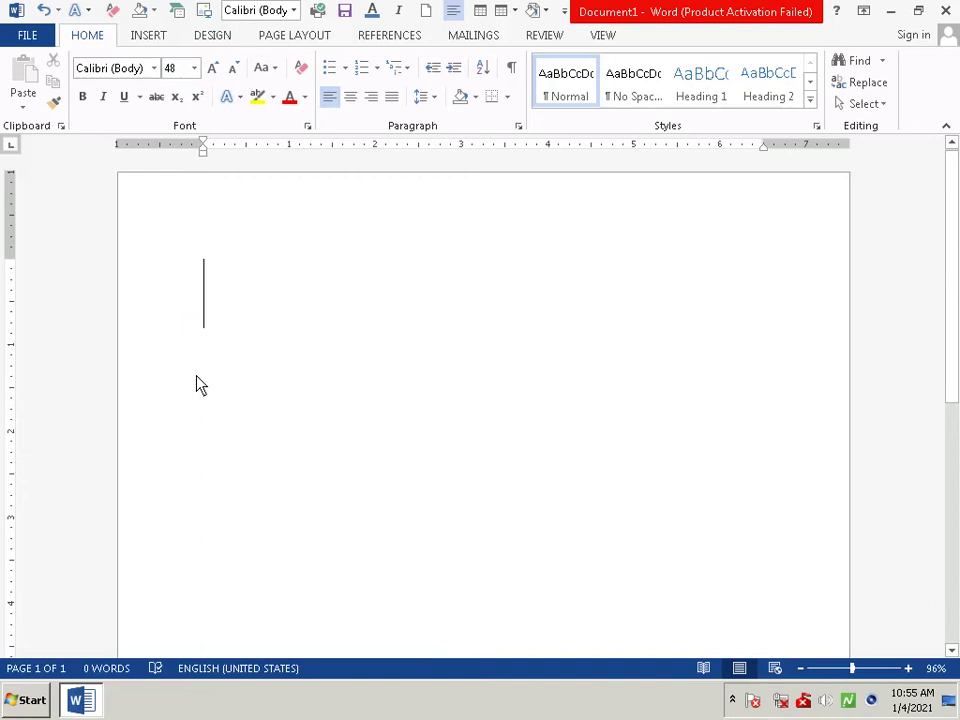
text(B)
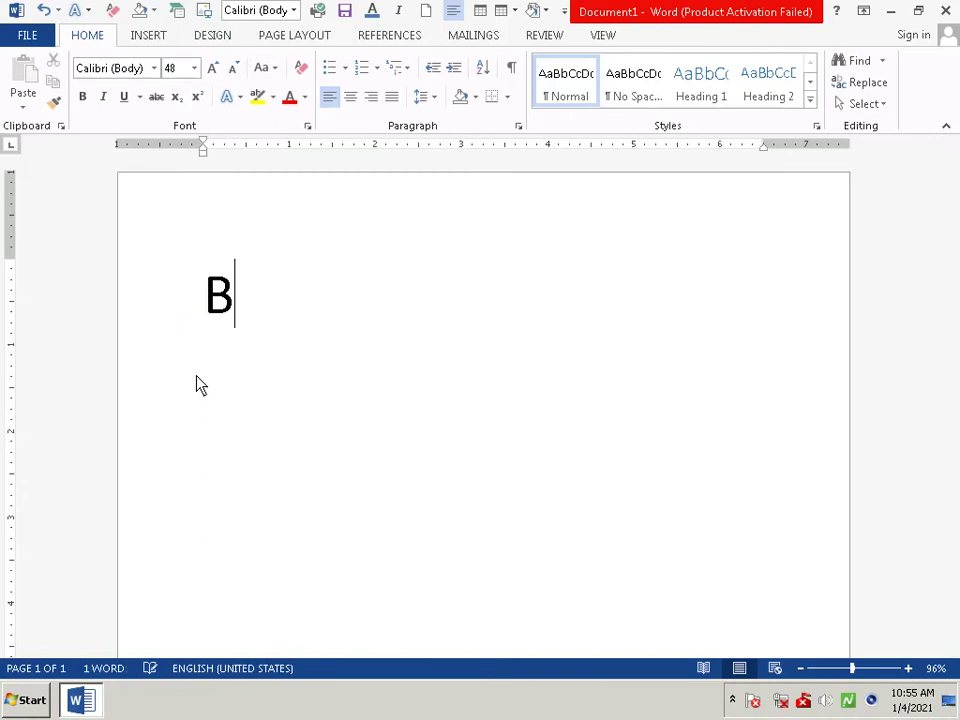
text(y b)
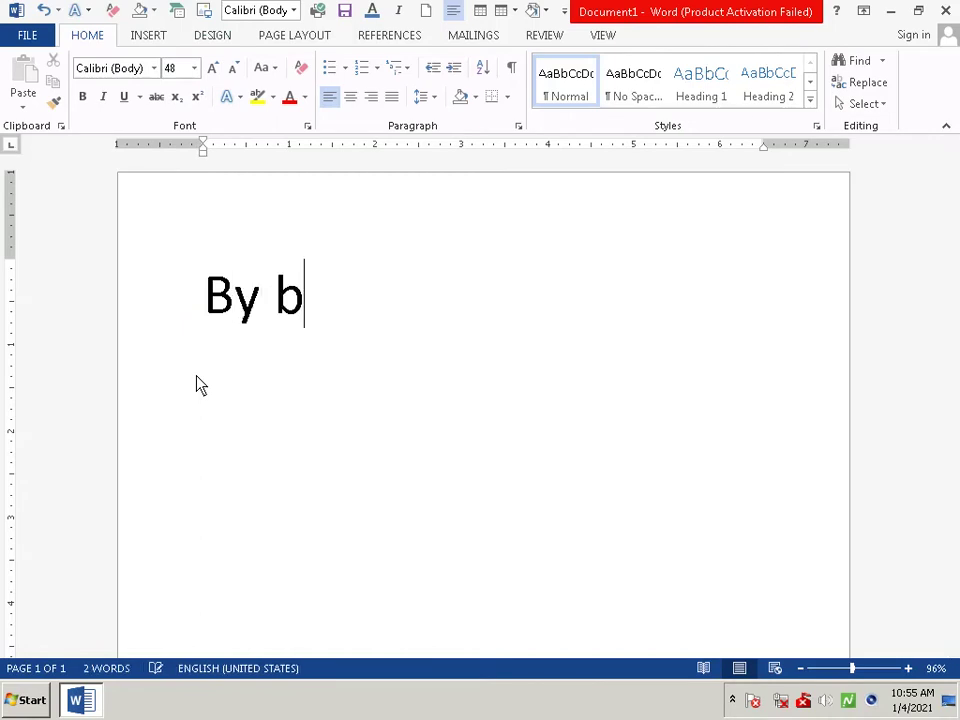
text(y )
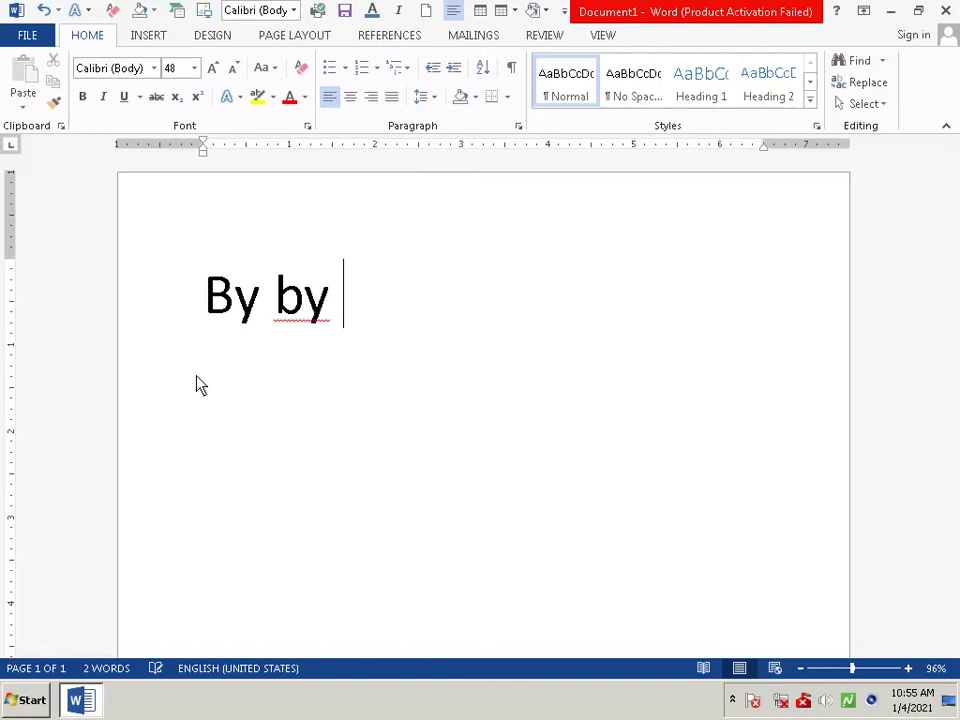
text(202)
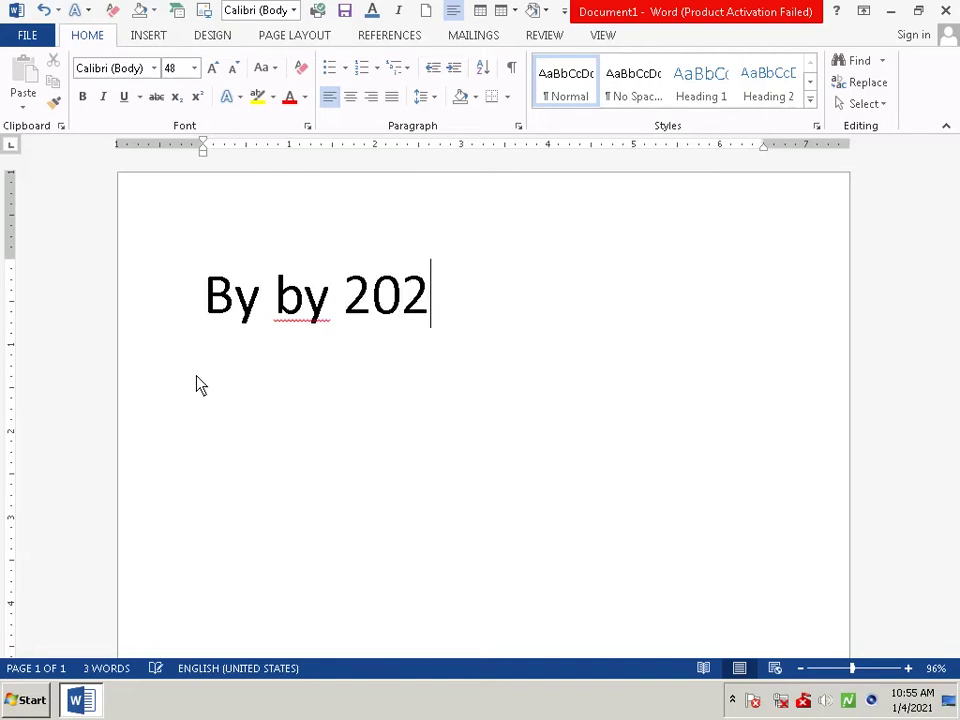
text(0)
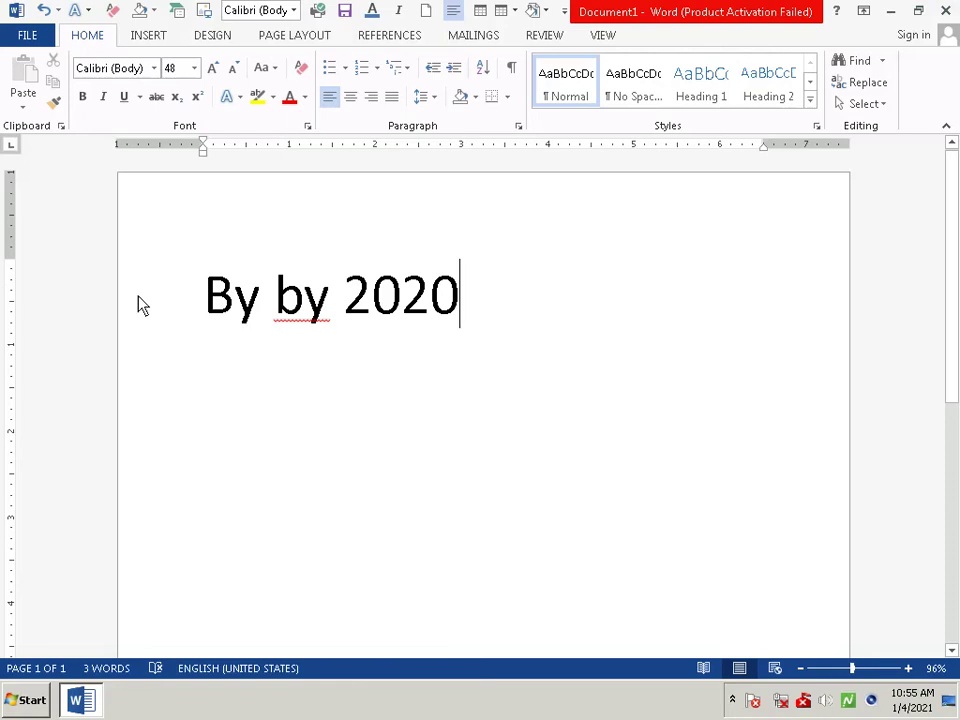
click(184, 298)
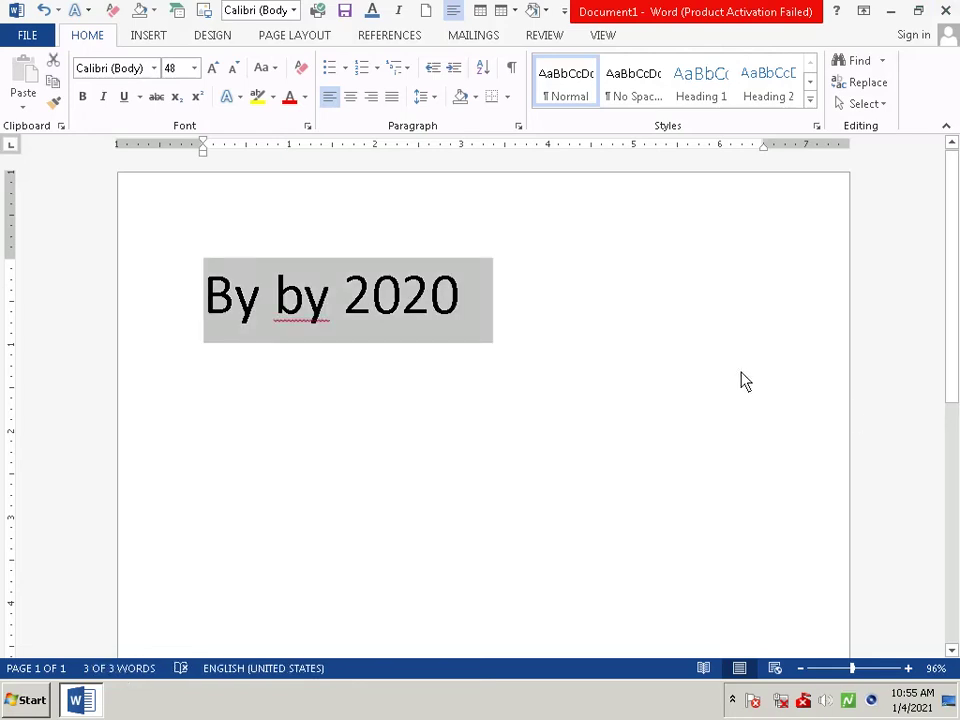
- Indent the 'By by 2020' line two tabs and start a new line below it
click(748, 376)
click(206, 285)
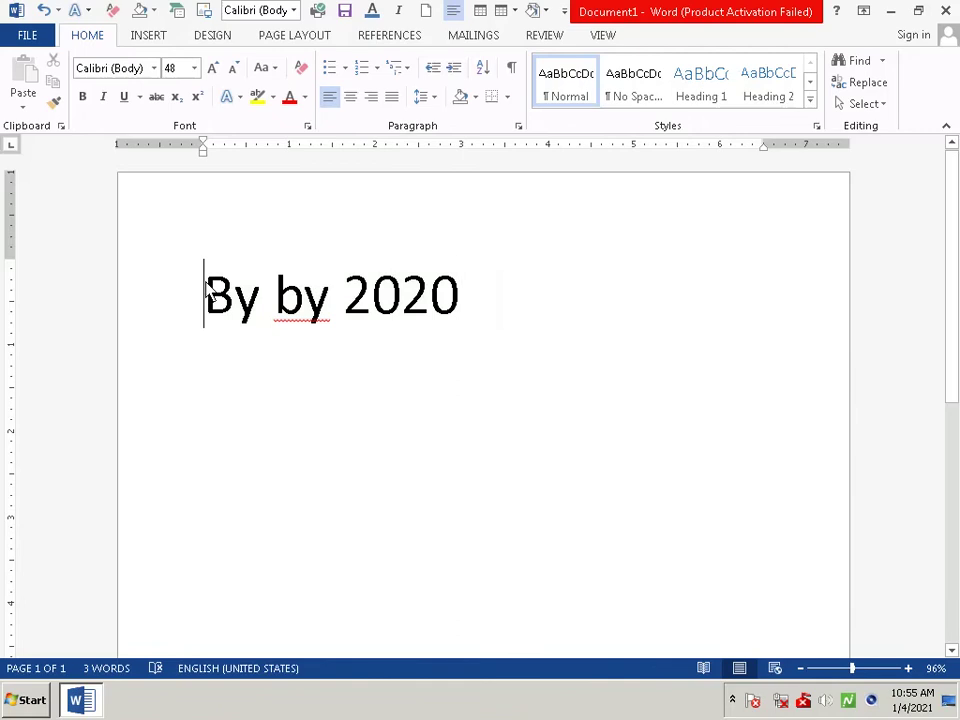
key(Tab)
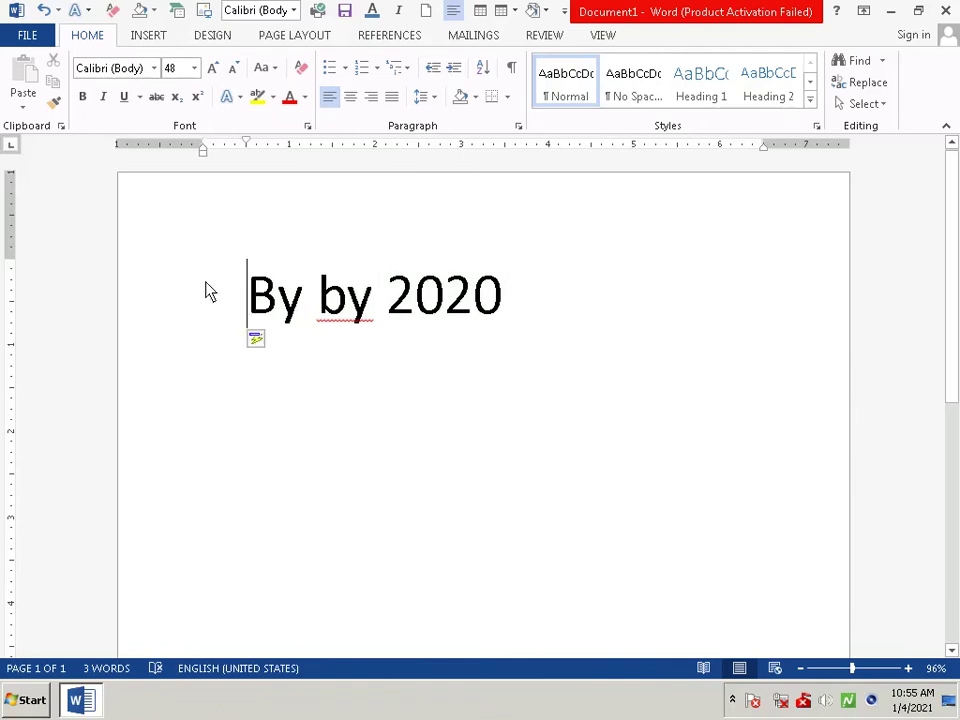
key(Tab)
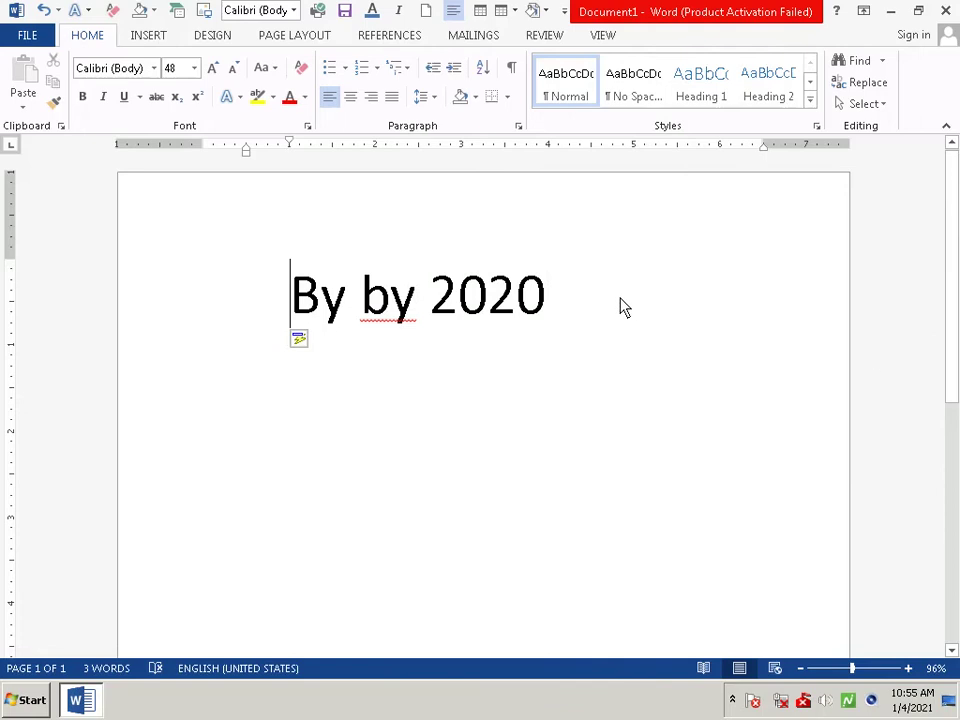
click(622, 306)
key(Return)
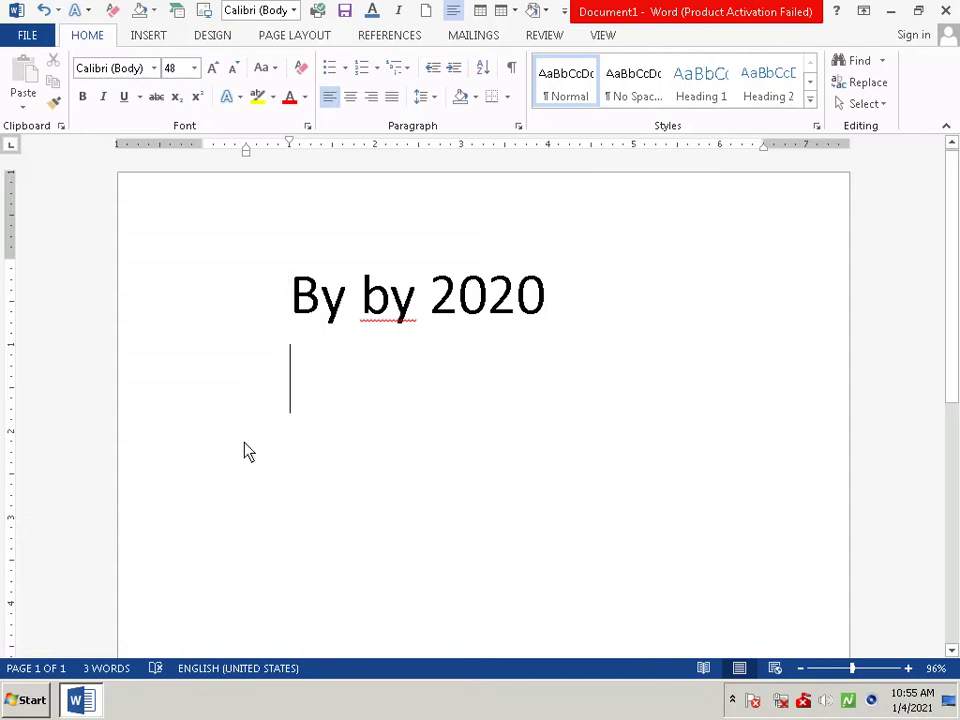
- Indent the heading one more tab and leave the second line empty after test typing
click(290, 290)
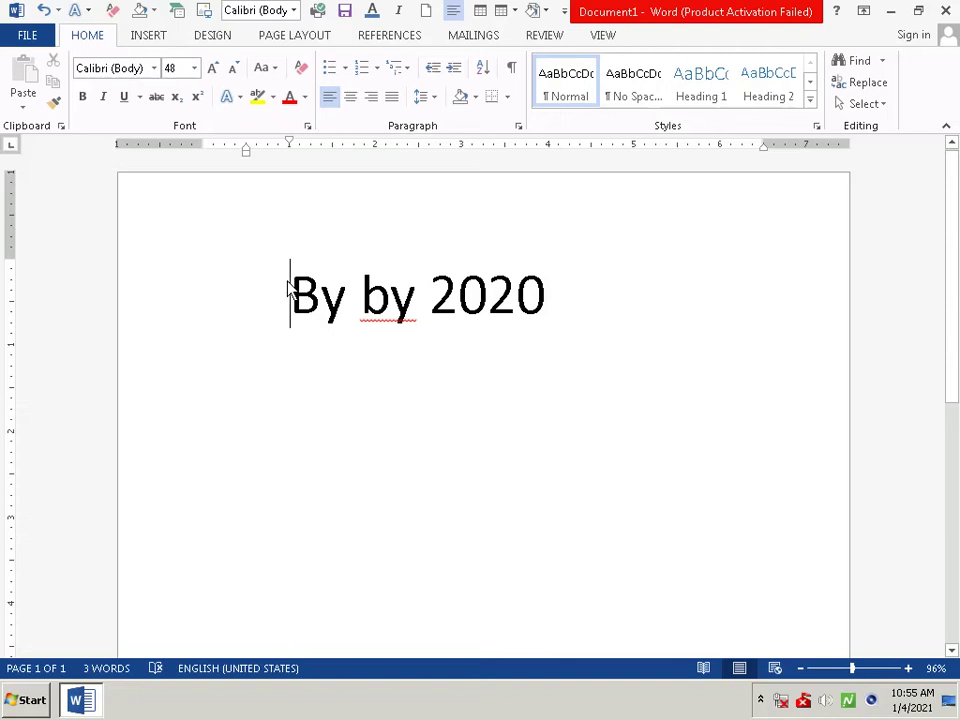
key(Tab)
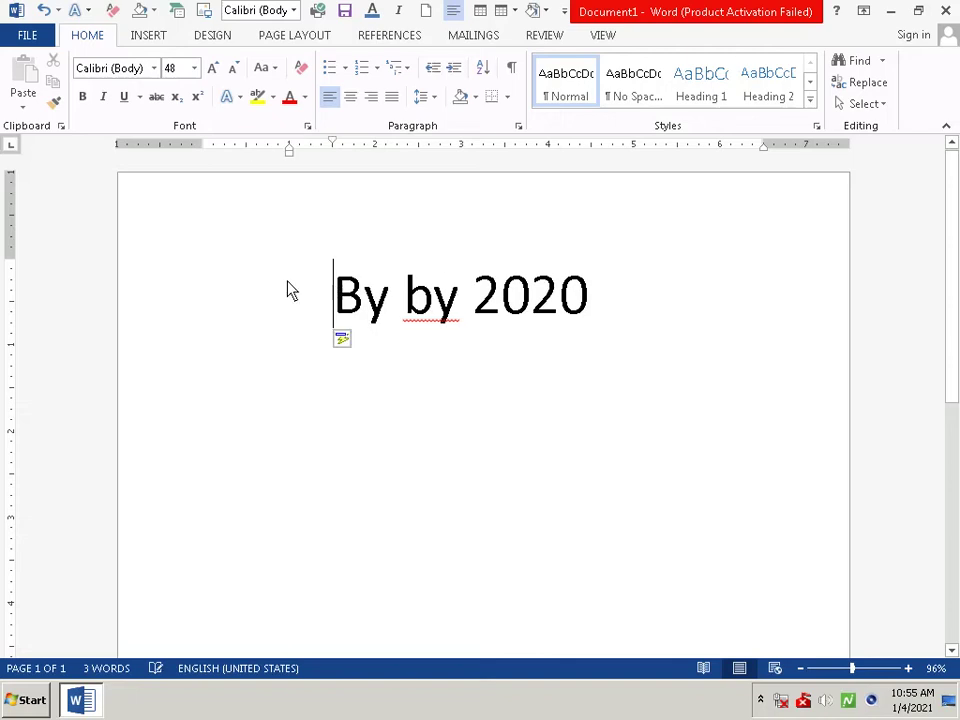
click(287, 370)
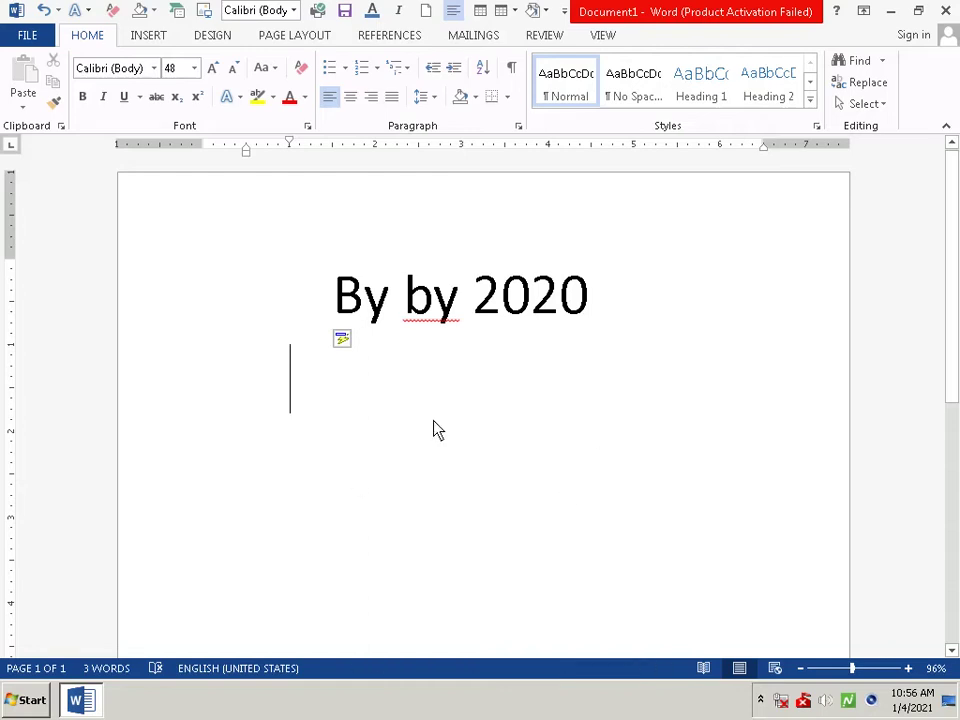
key(Return)
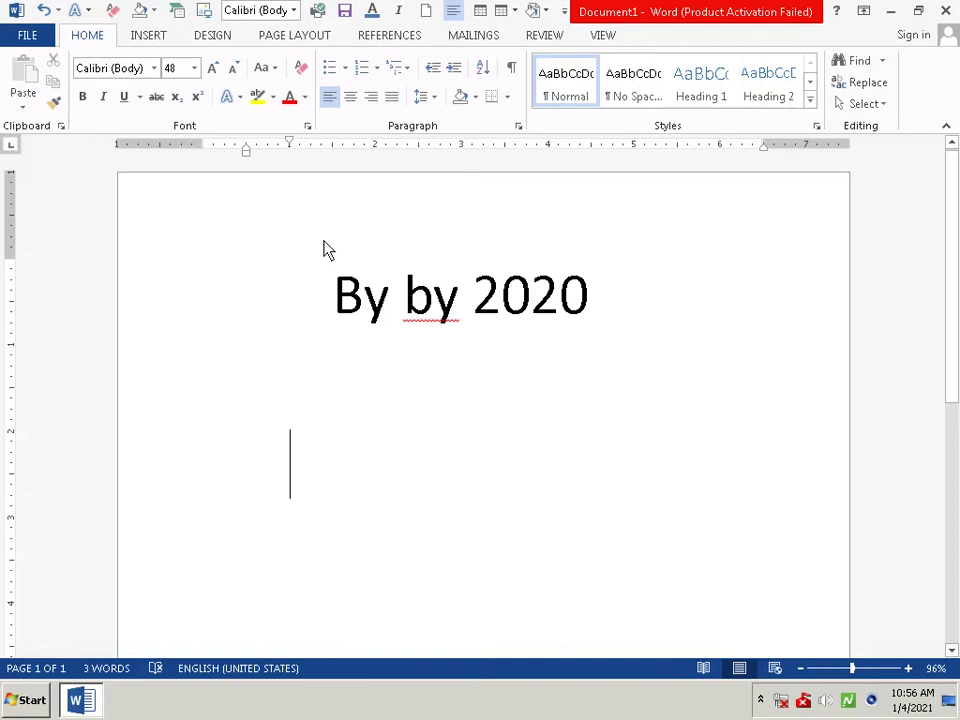
key(BackSpace)
key(Tab)
key(Tab)
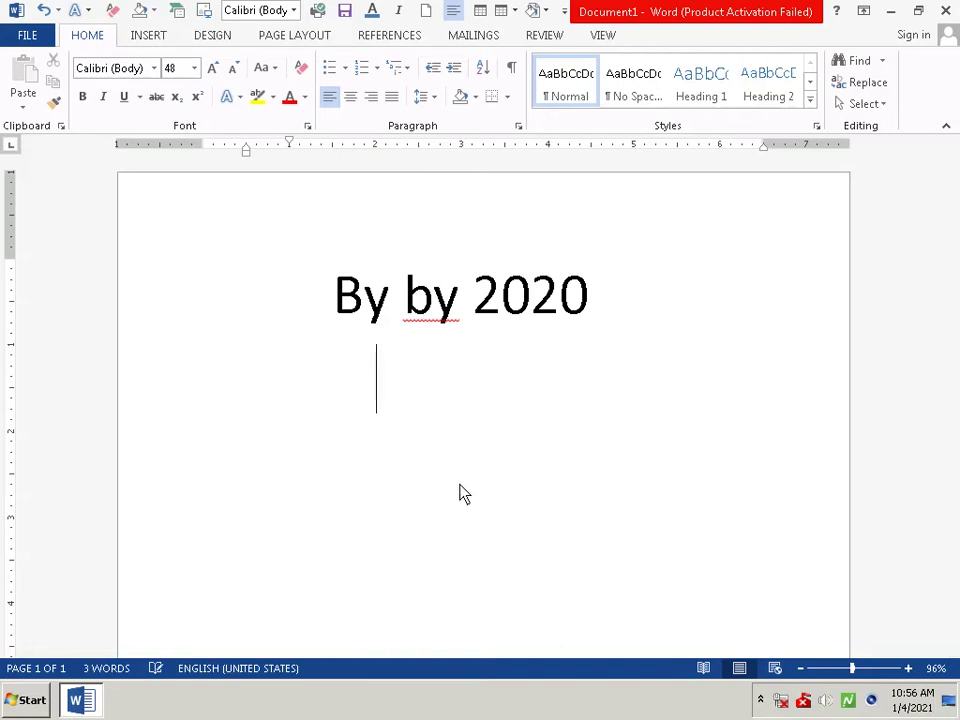
key(BackSpace)
text(ha)
key(BackSpace)
key(BackSpace)
text(H)
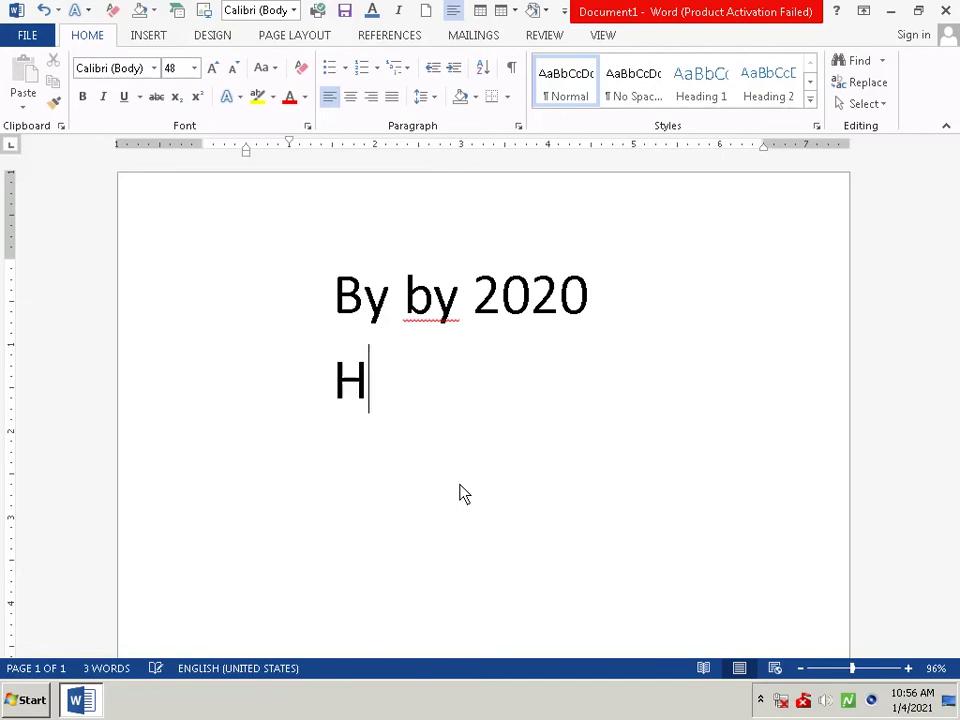
text(a)
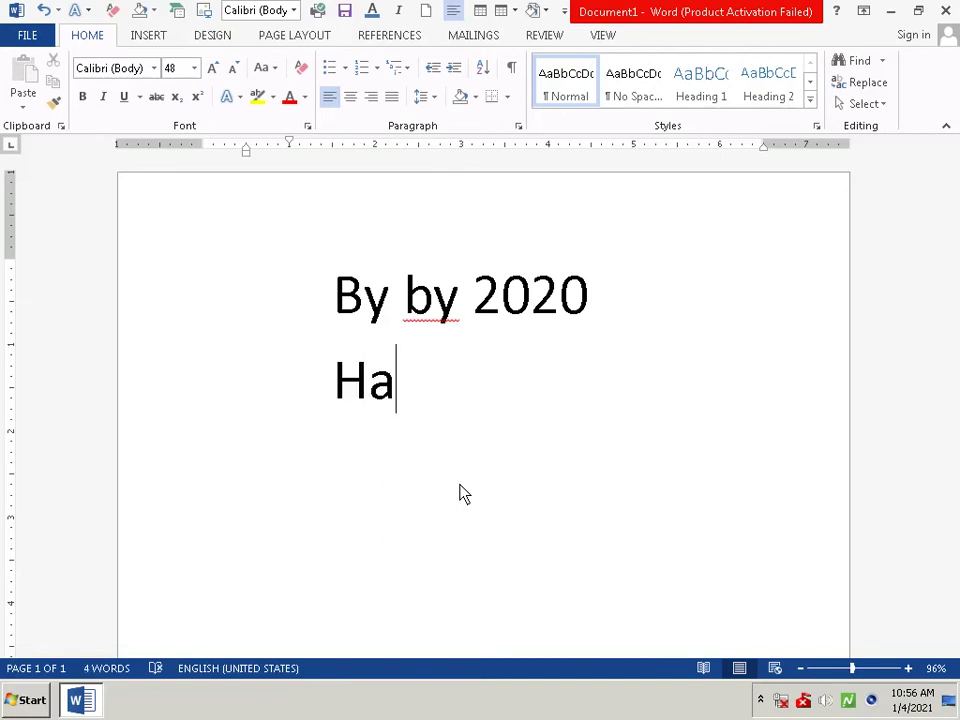
key(BackSpace)
key(BackSpace)
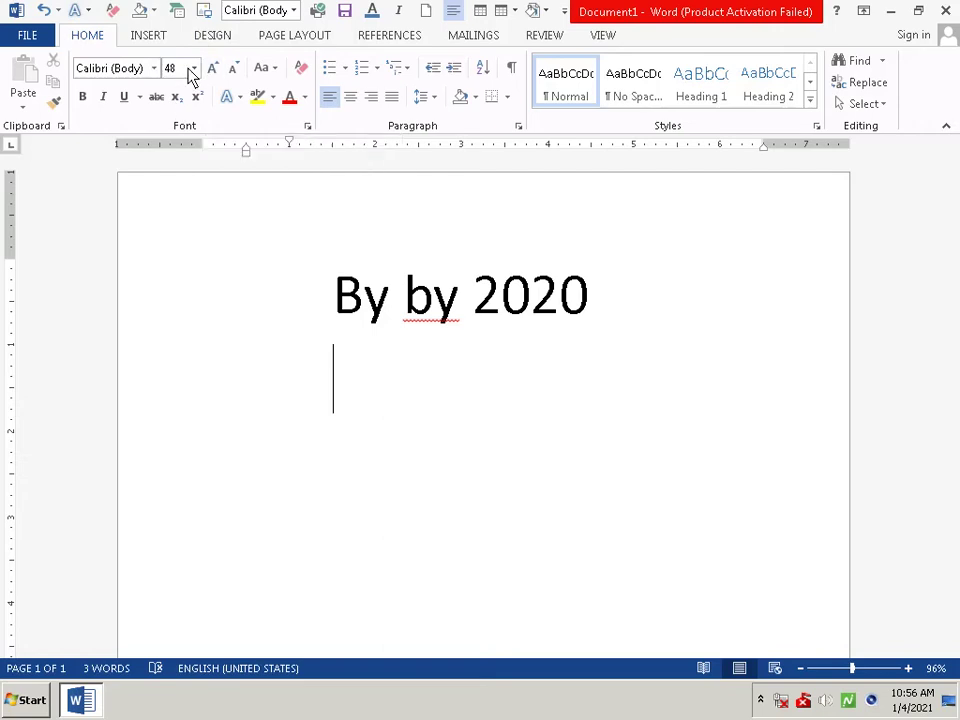
- At 72-point size, type 'Happy New' then 'Year 2021' on the next line, fixing typos
click(197, 70)
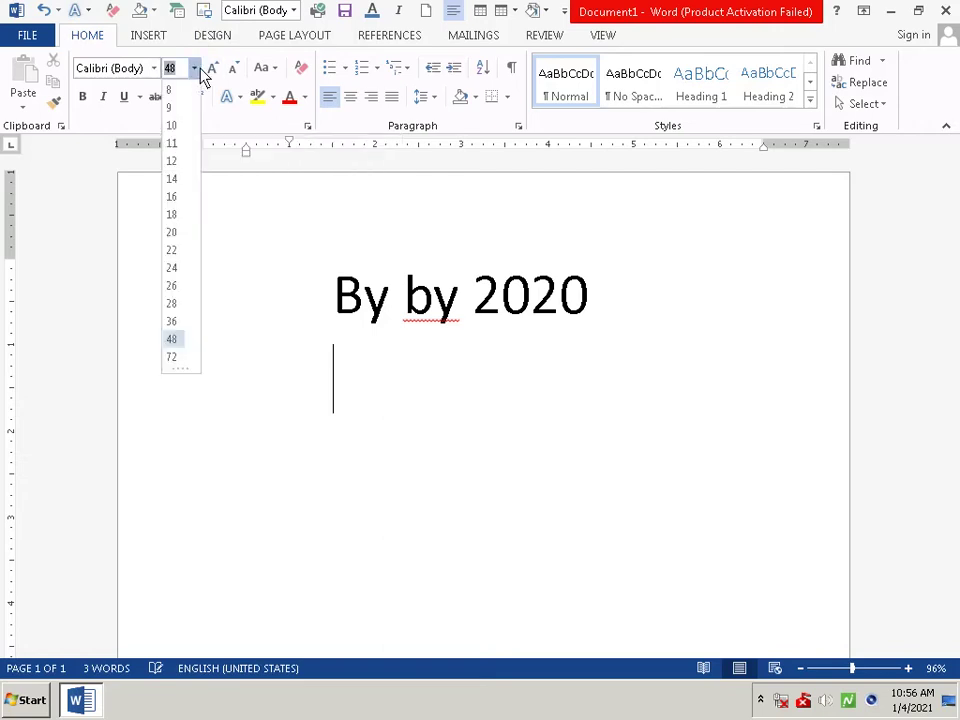
click(171, 357)
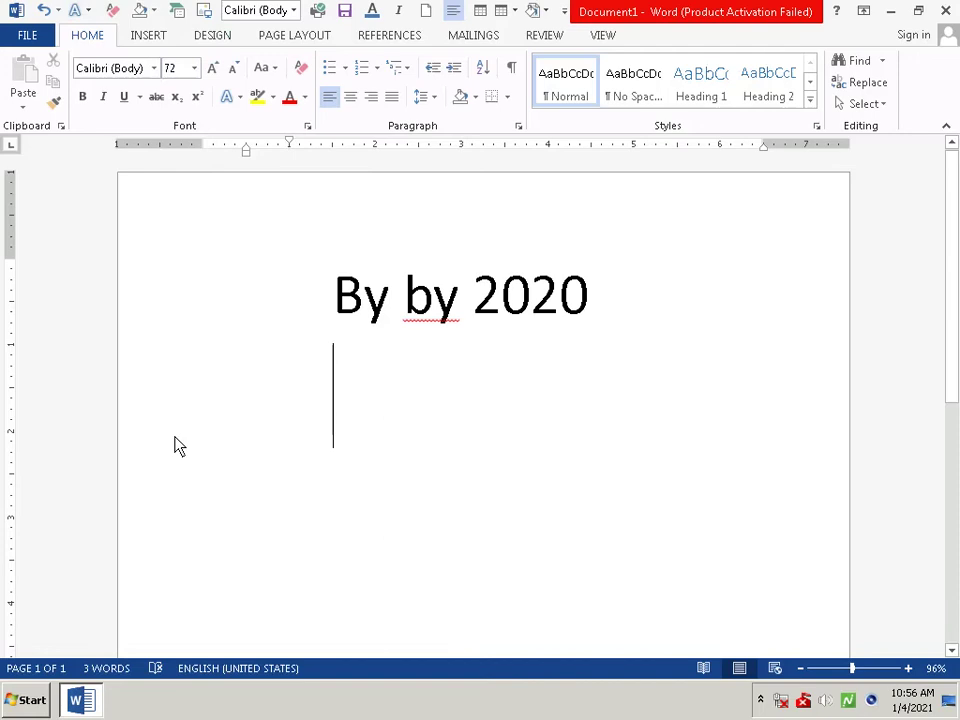
text(Ha)
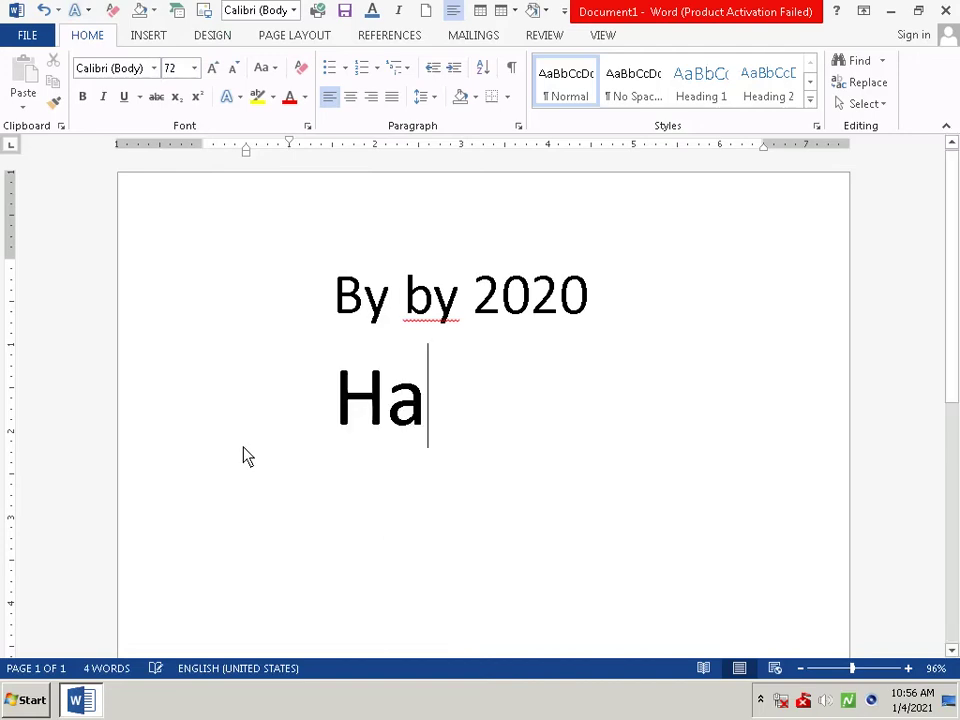
text(ppy )
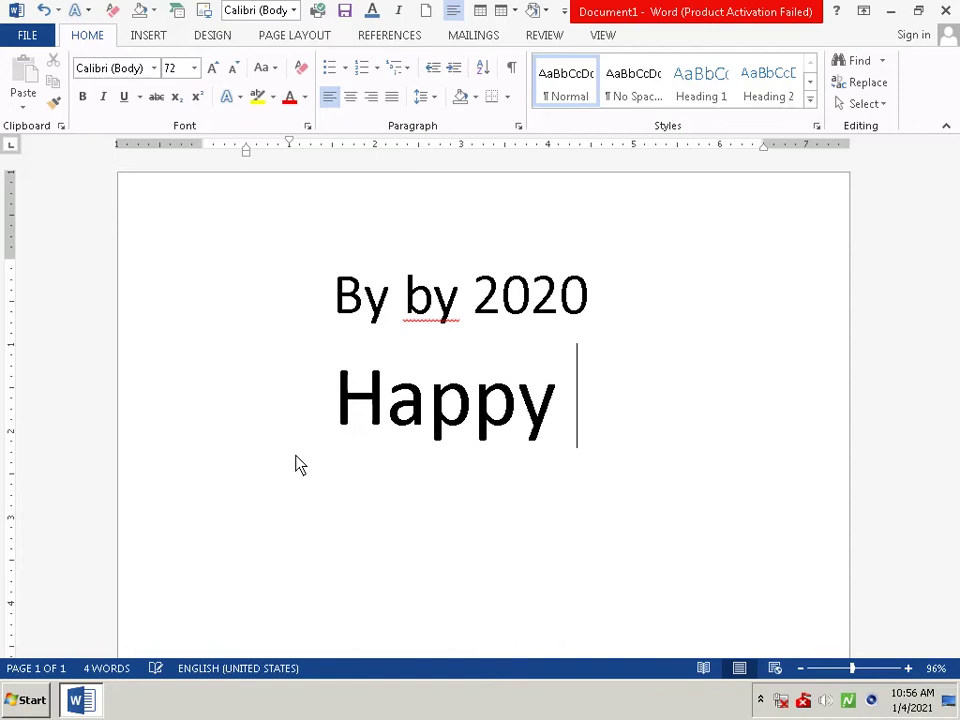
text(n)
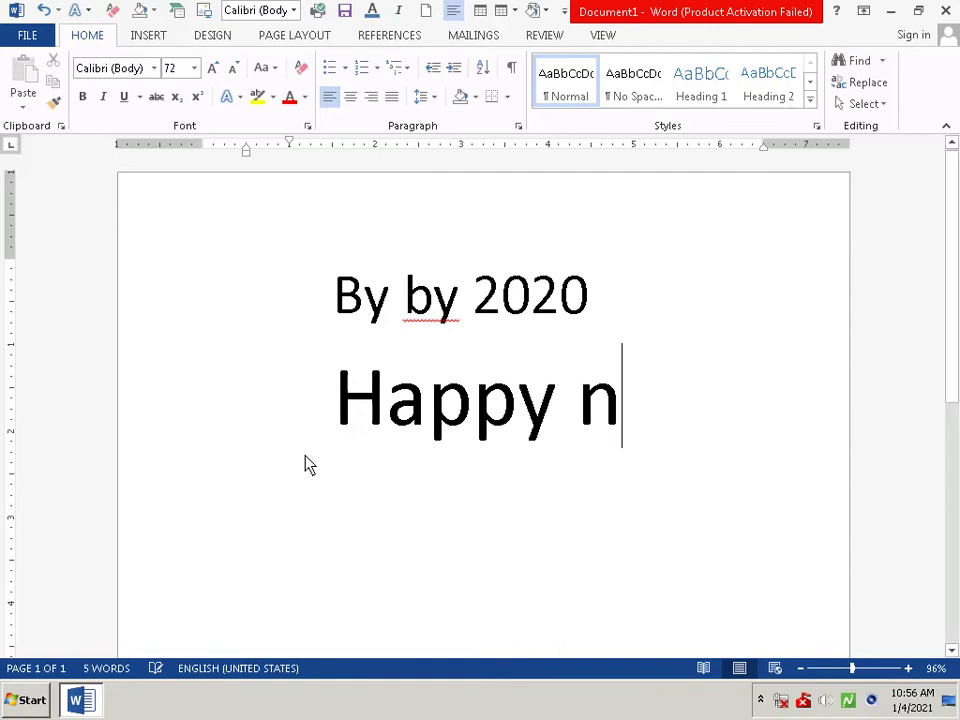
text(e)
key(BackSpace)
text(\)
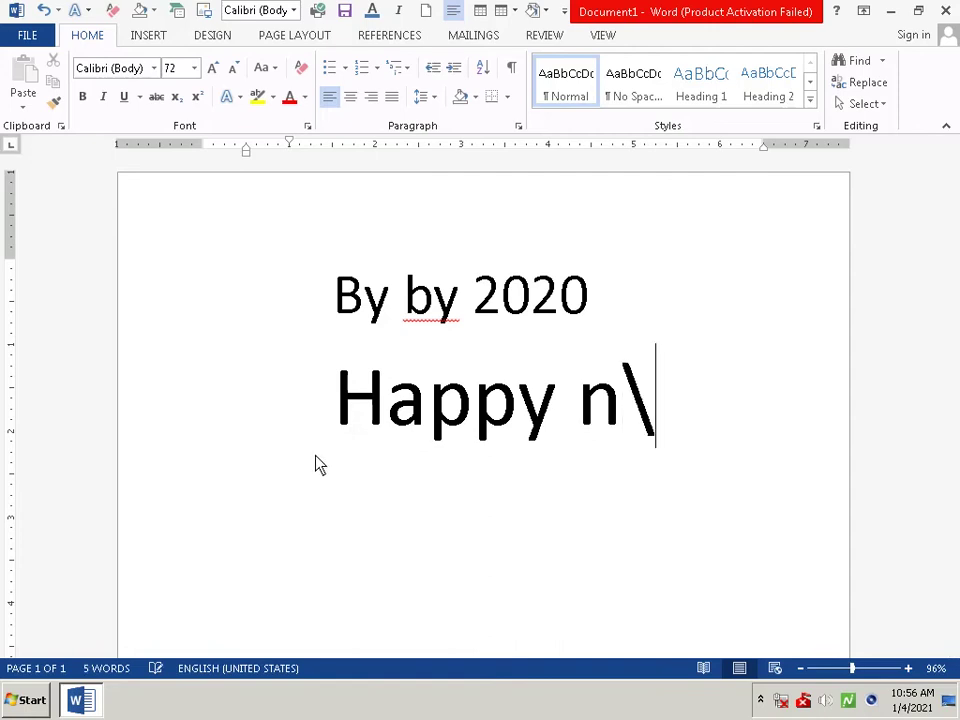
key(BackSpace)
key(BackSpace)
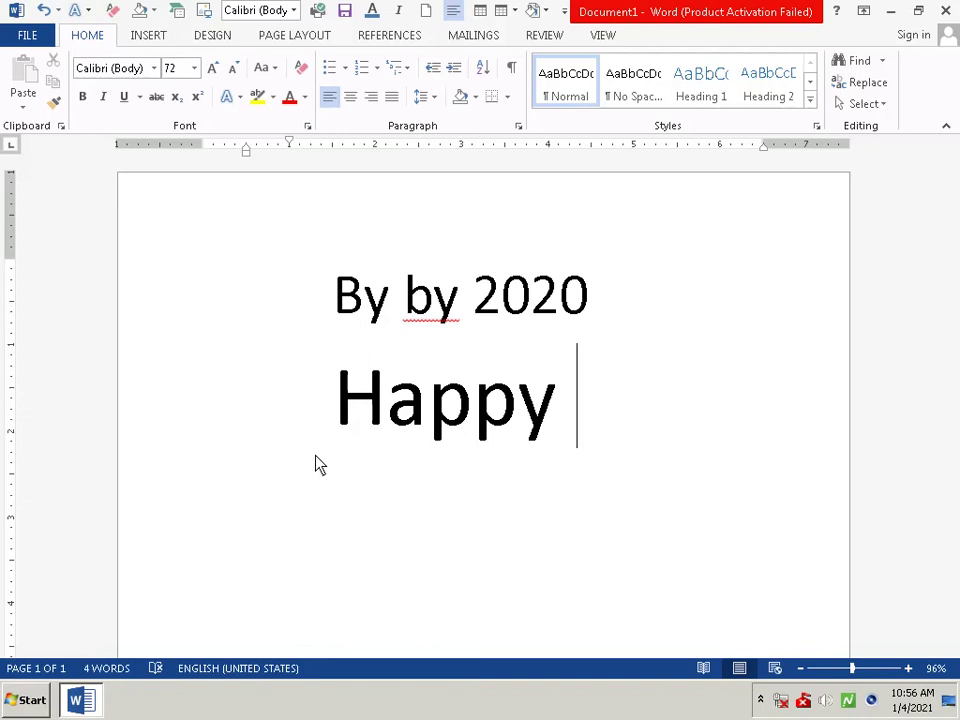
text(Ne)
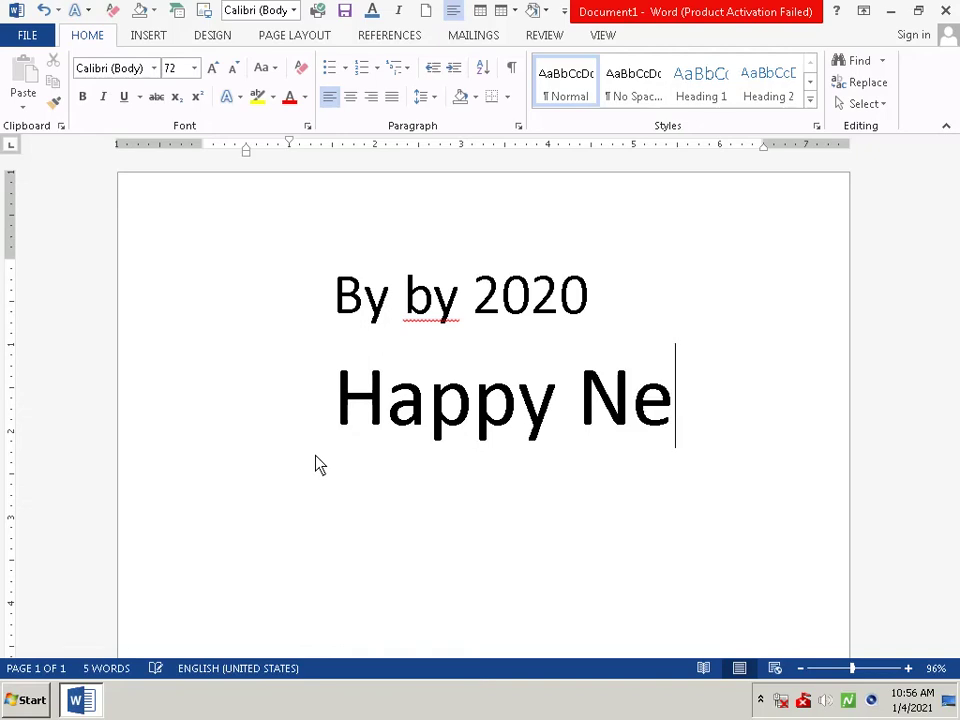
text(w)
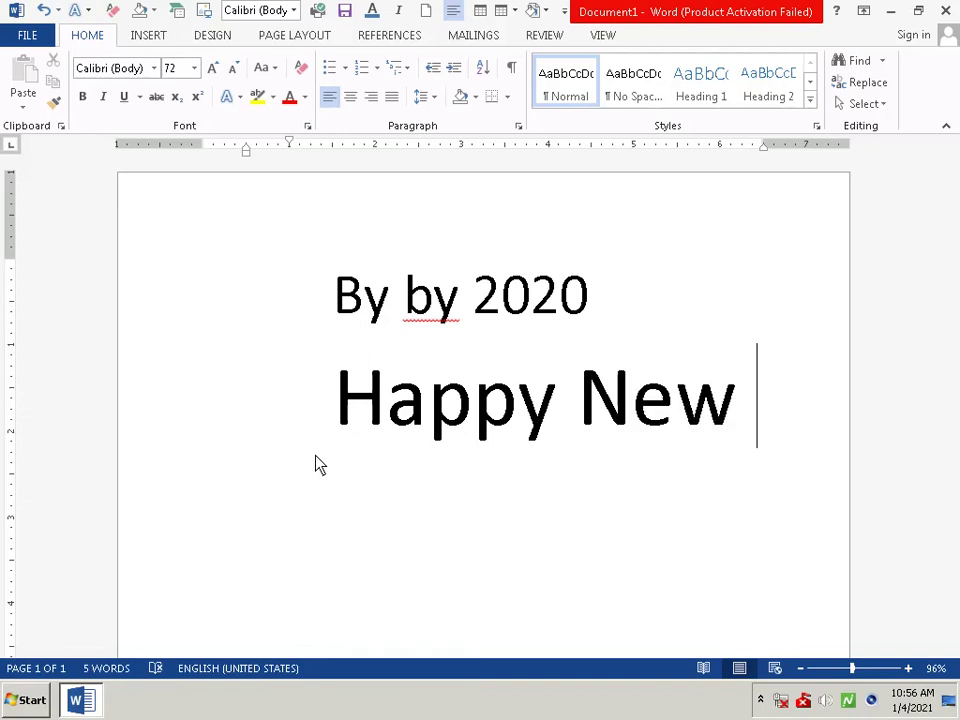
key(Return)
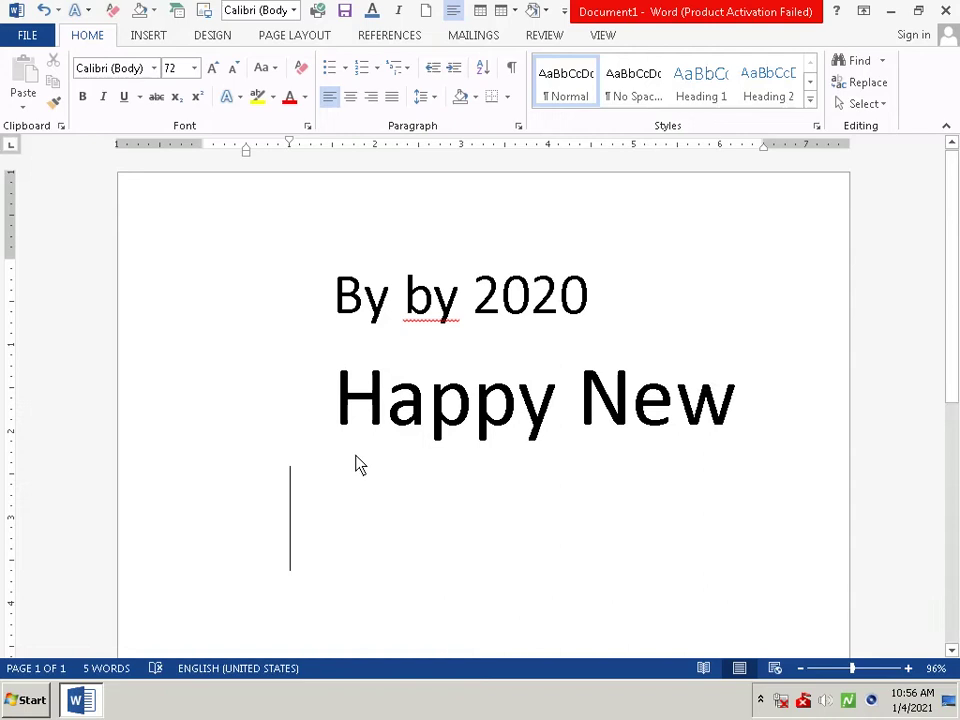
text(Y)
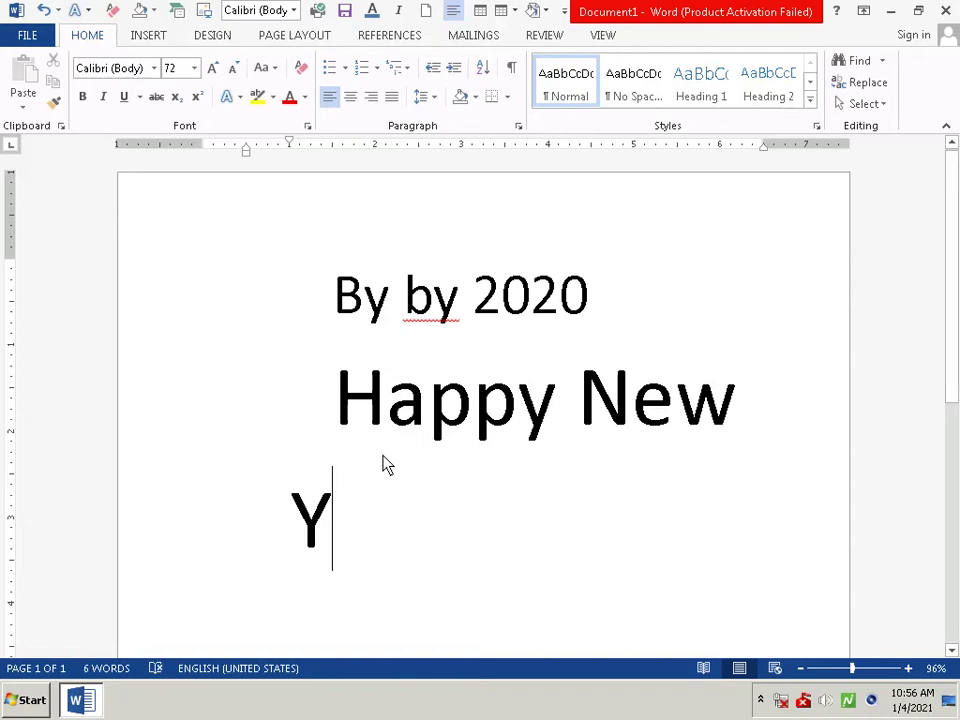
text(ear)
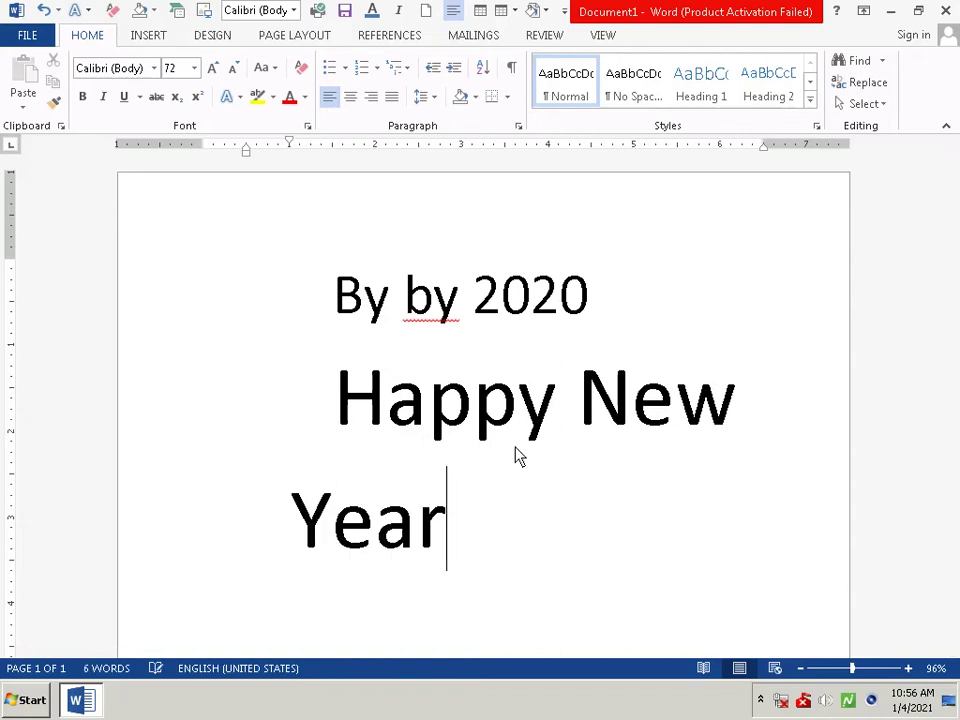
text( 2)
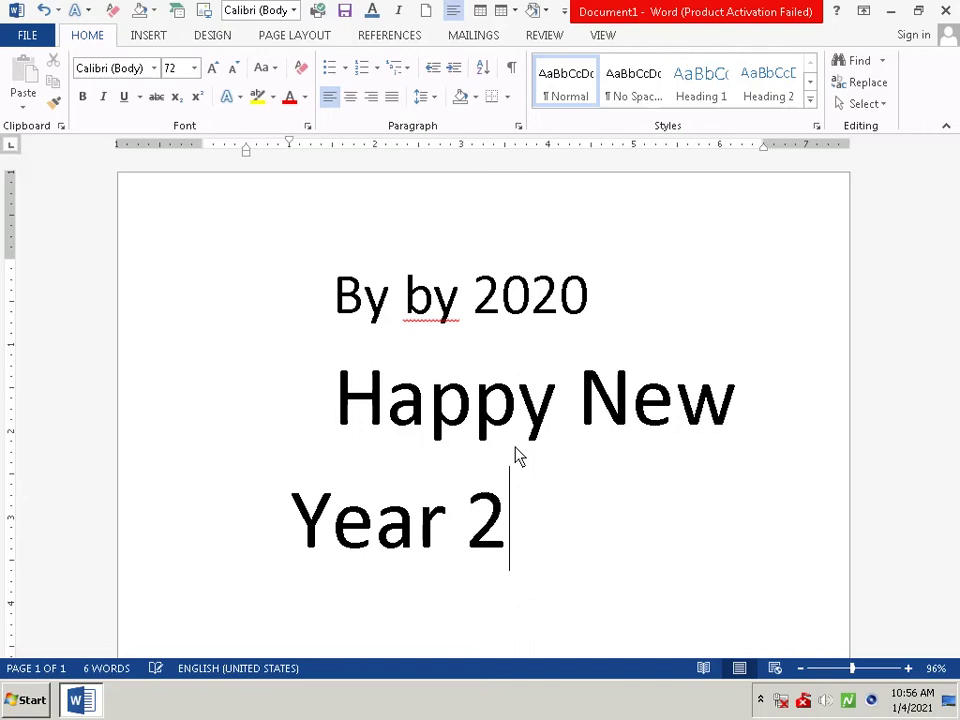
text(012)
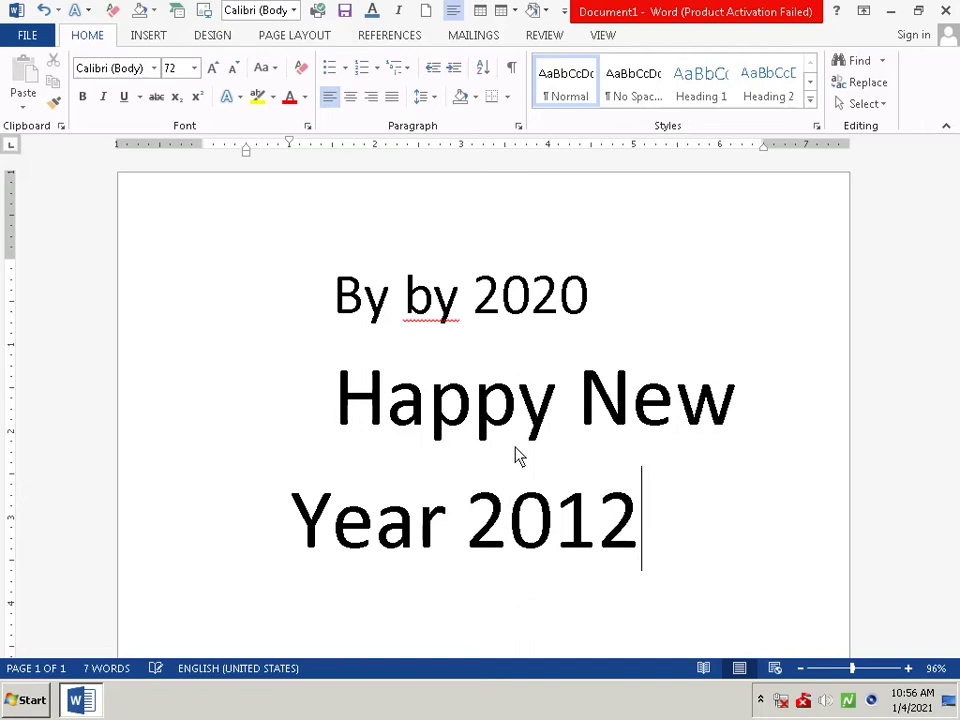
key(BackSpace)
key(BackSpace)
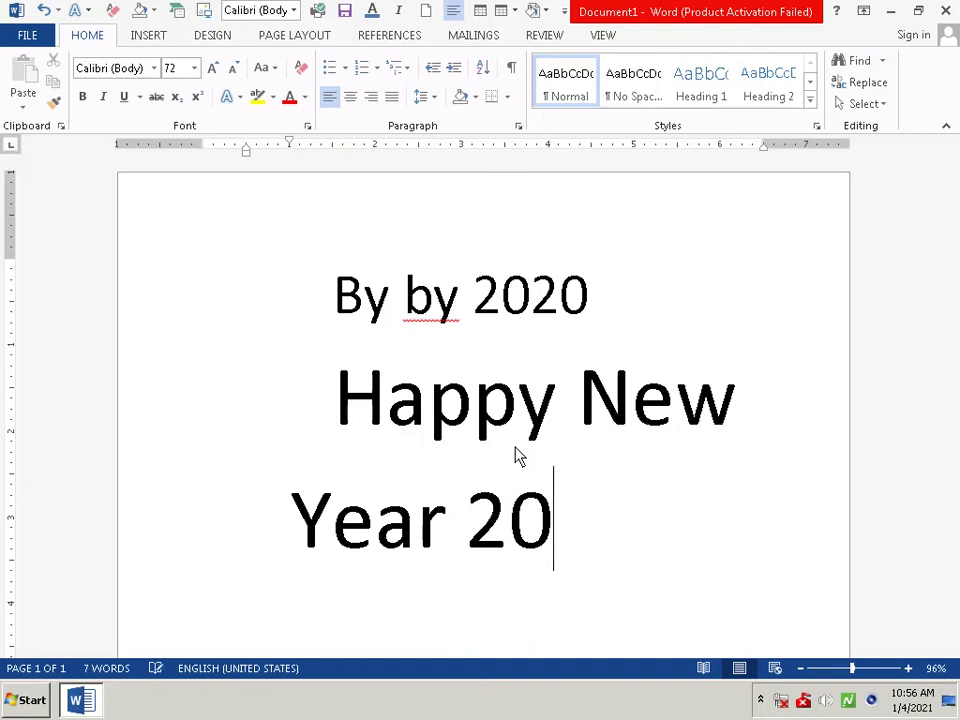
text(21)
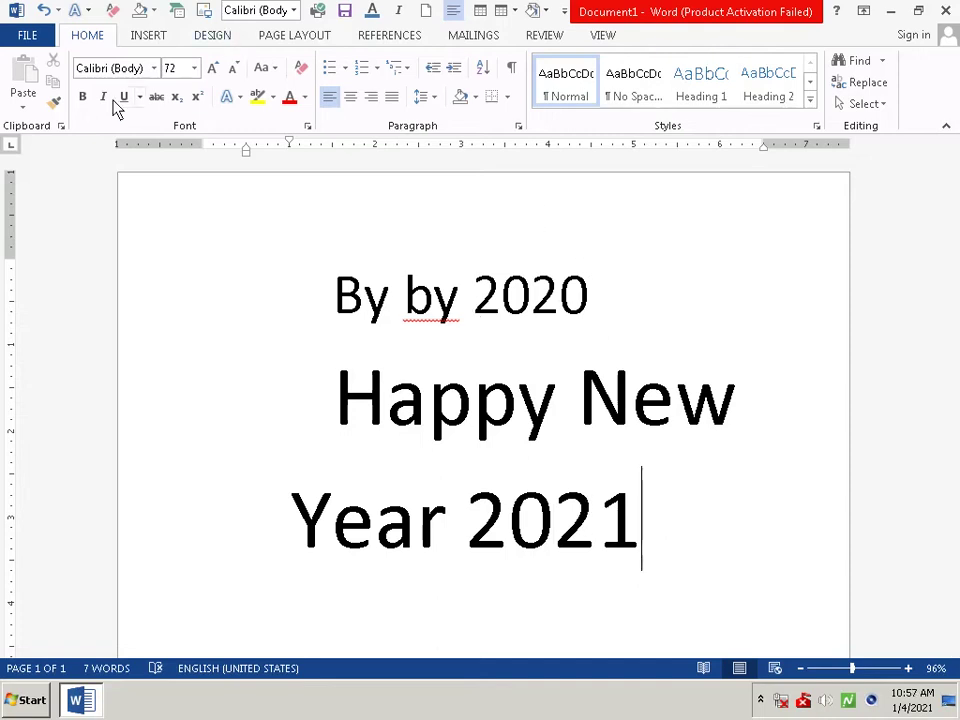
- Set the 'By by 2020' line in Edwardian Script ITC, then select the greeting text
click(313, 318)
drag(313, 318, 534, 326)
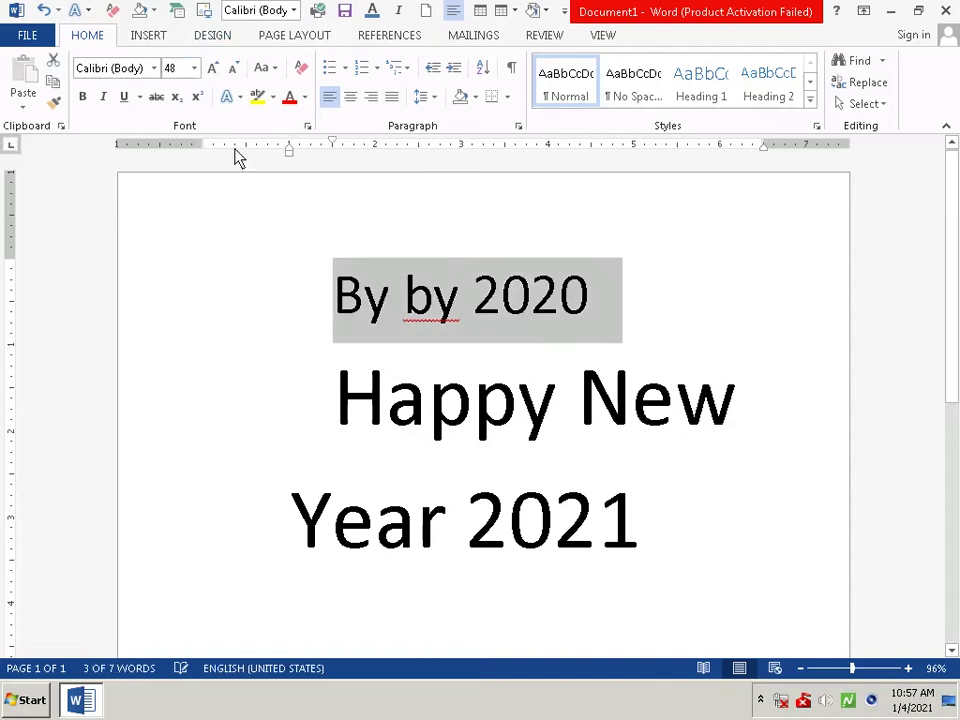
click(154, 70)
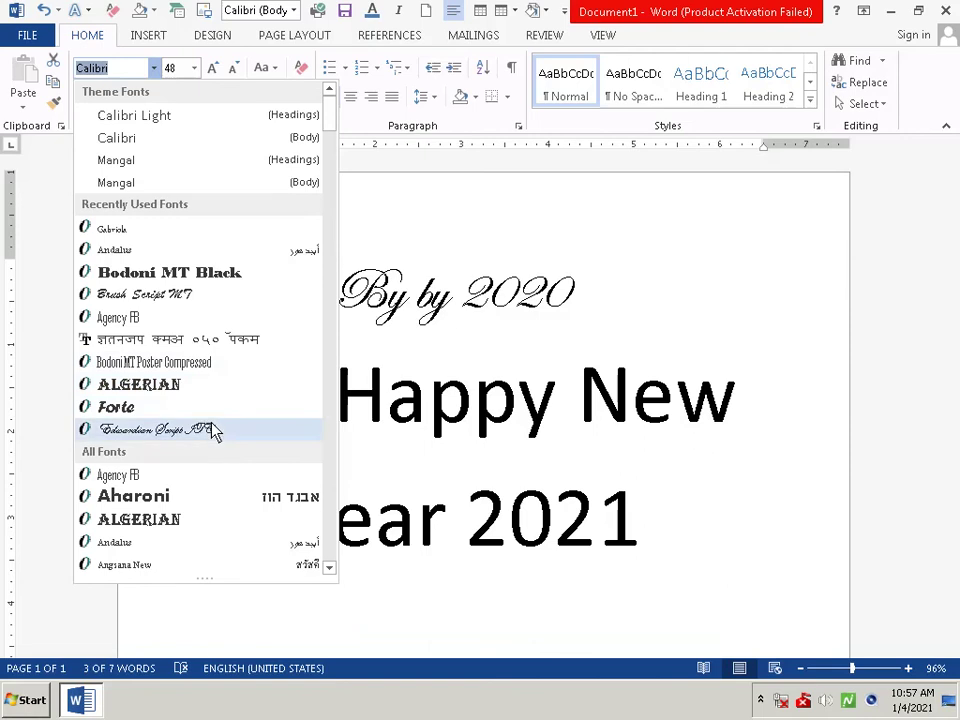
click(214, 430)
click(285, 316)
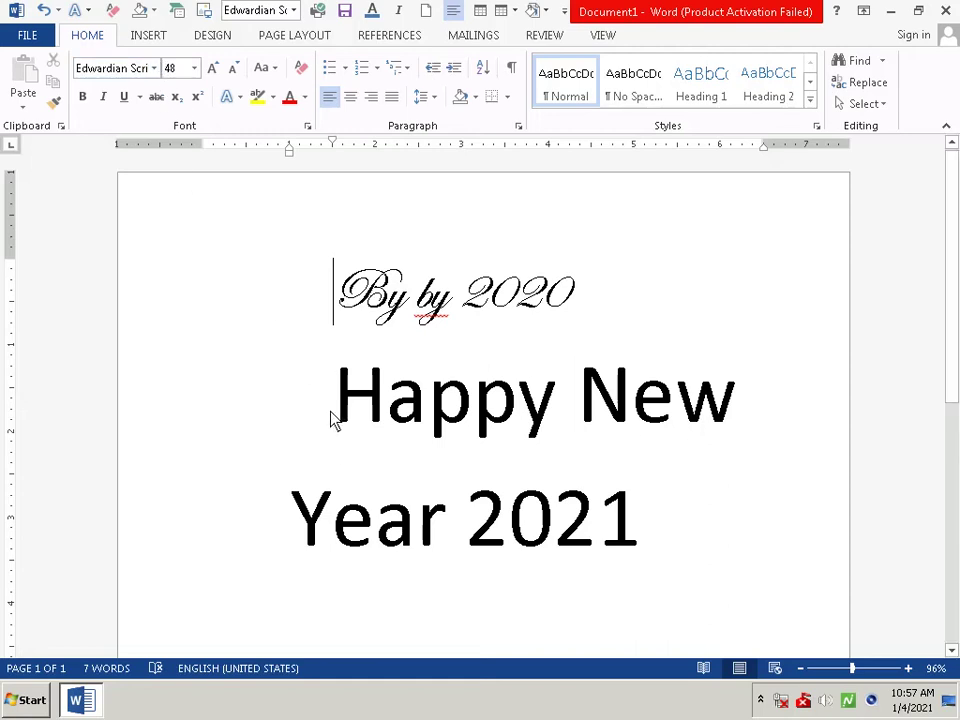
drag(332, 418, 788, 533)
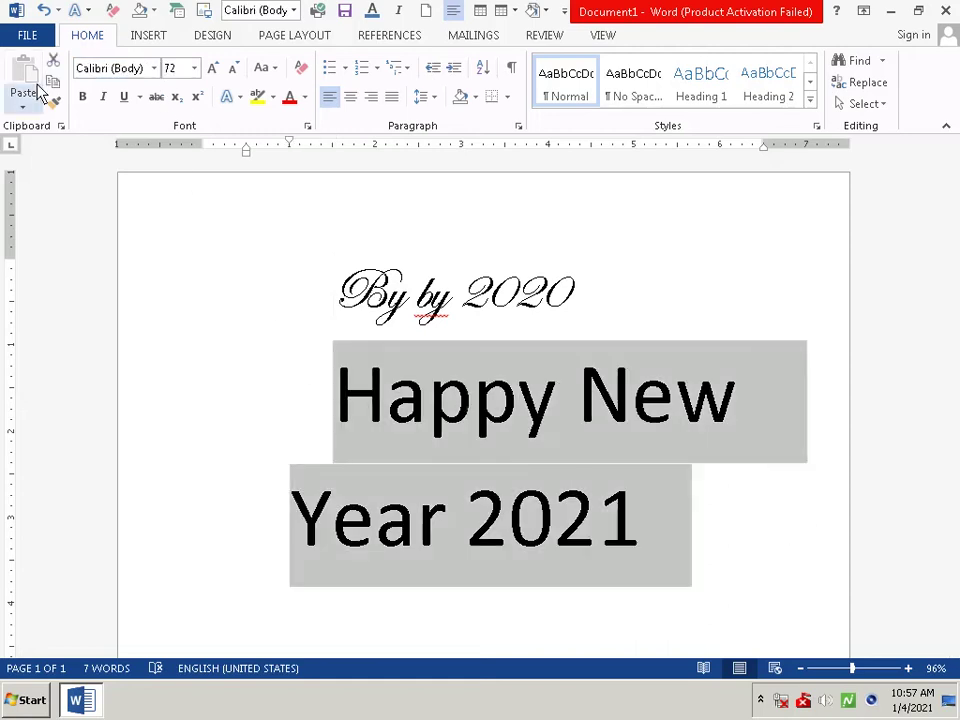
- Apply the Algerian font to the 'Happy New Year 2021' greeting
click(154, 70)
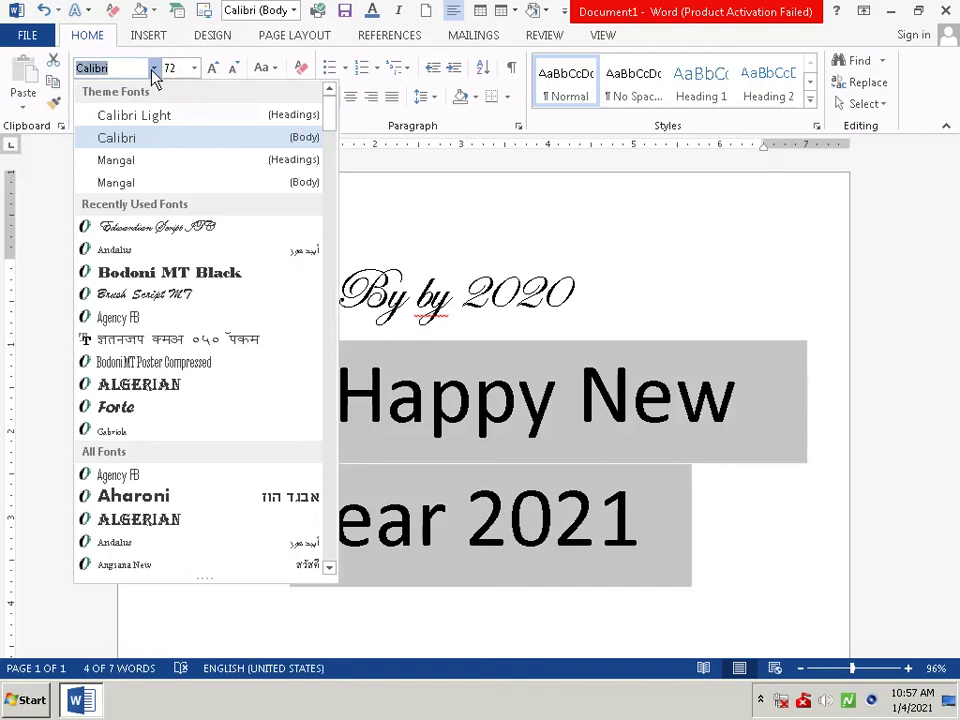
click(162, 386)
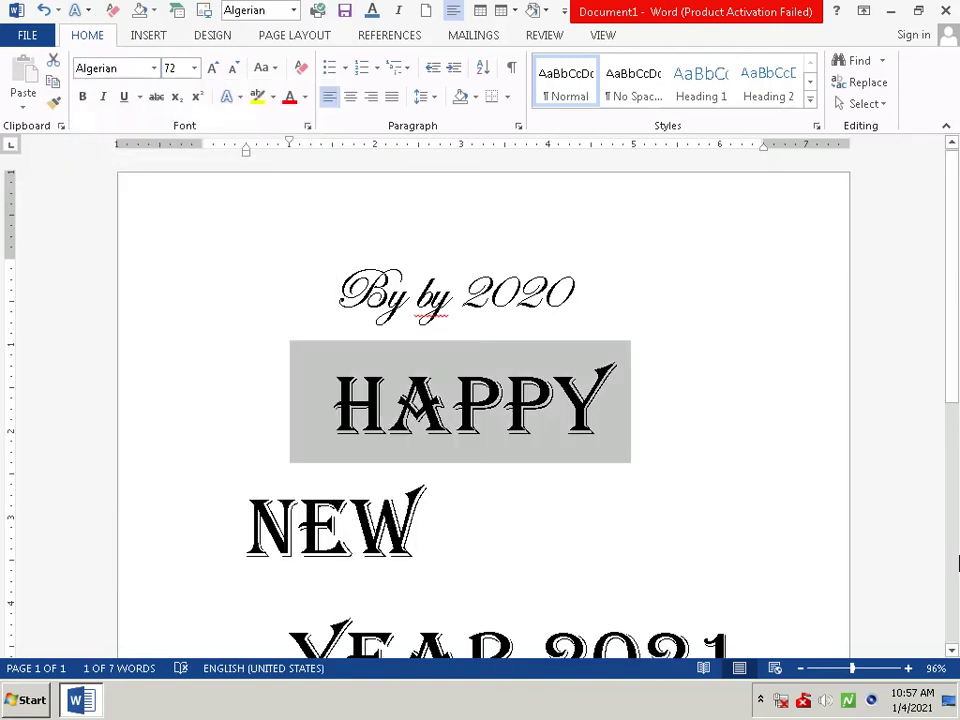
click(546, 489)
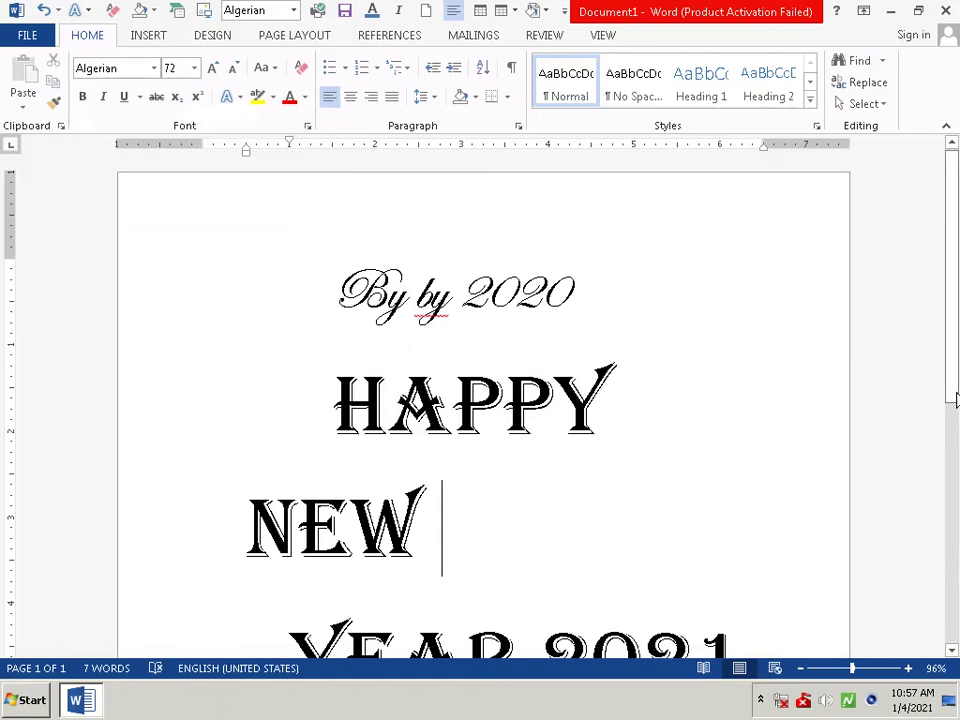
mouse_move(952, 396)
mouse_down()
mouse_move(952, 590)
mouse_move(952, 540)
mouse_move(952, 550)
mouse_up()
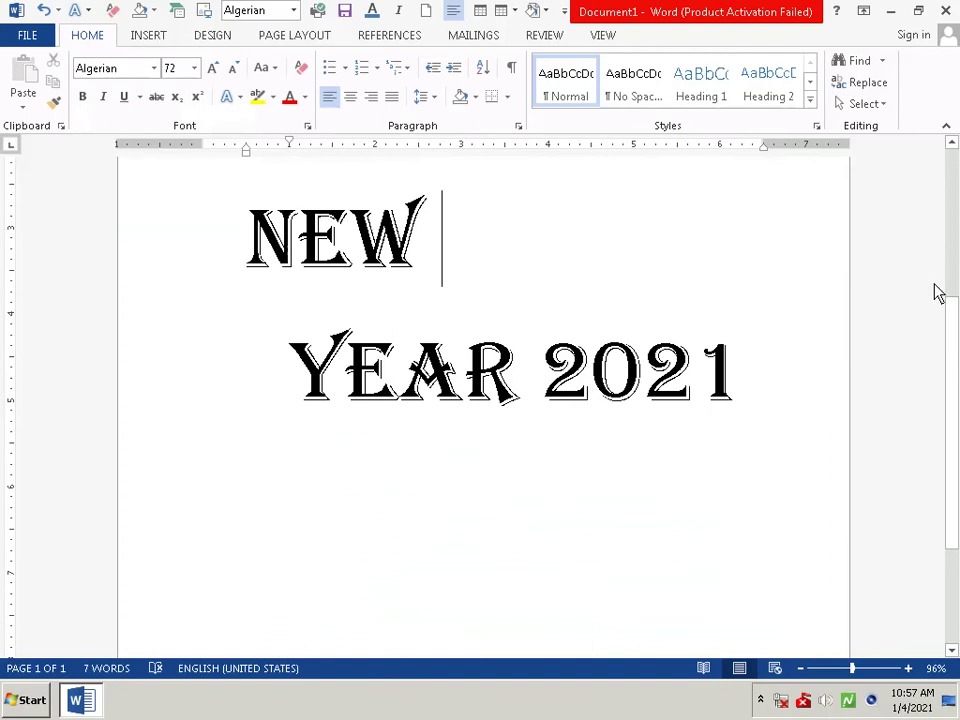
mouse_move(952, 310)
mouse_down()
mouse_move(955, 234)
mouse_move(951, 309)
mouse_up()
key(Home)
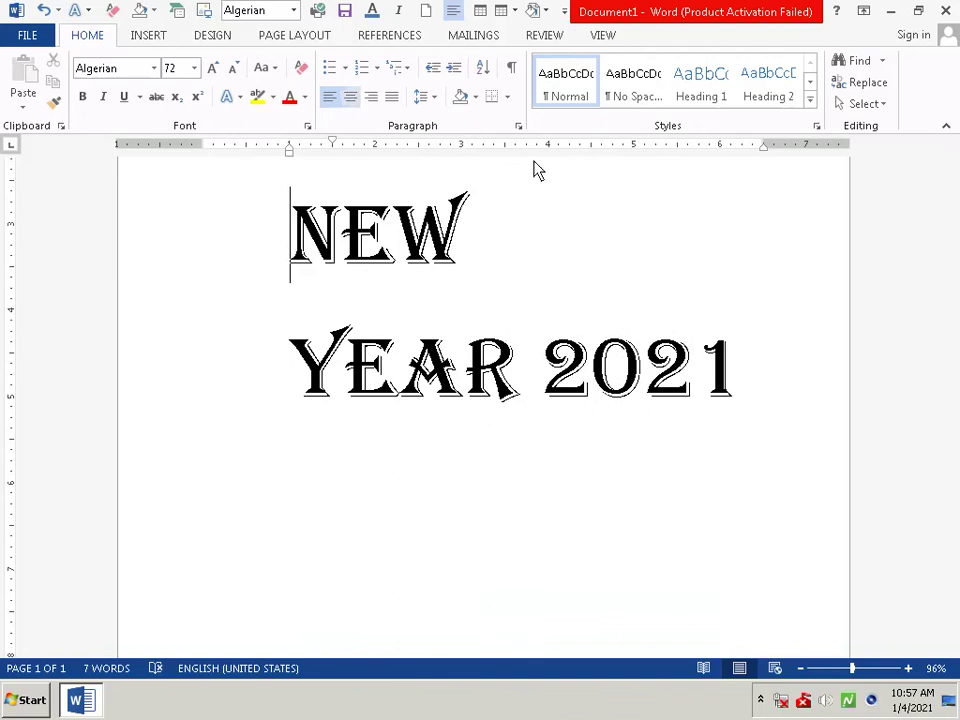
drag(955, 440, 957, 289)
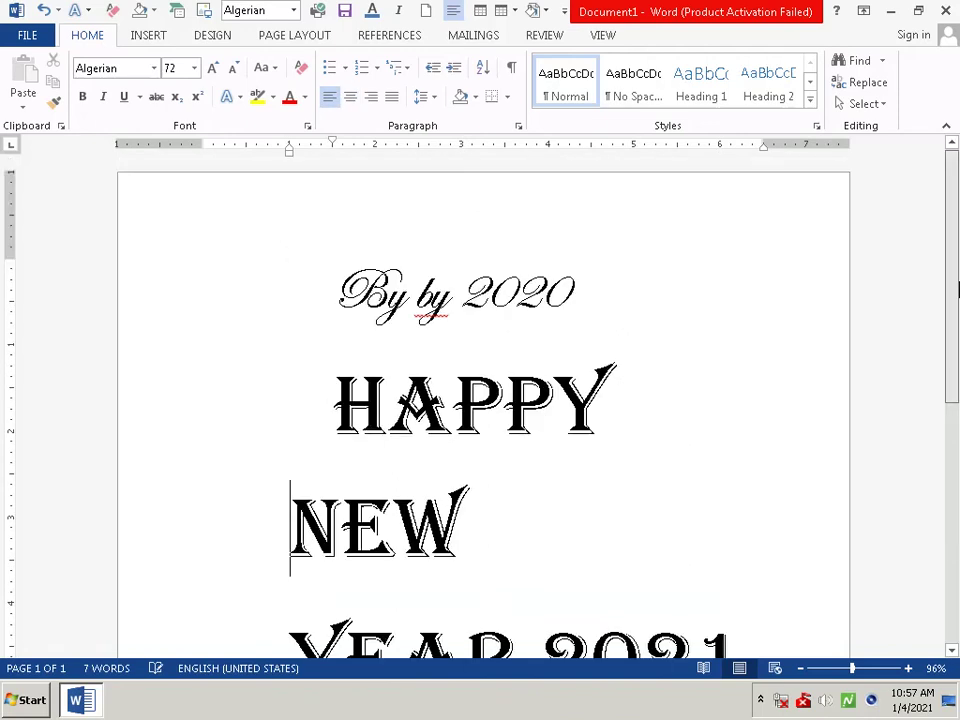
- Delete and retype the letters of NEW following 'HAPPY N'
scroll(782, 365, down, 1)
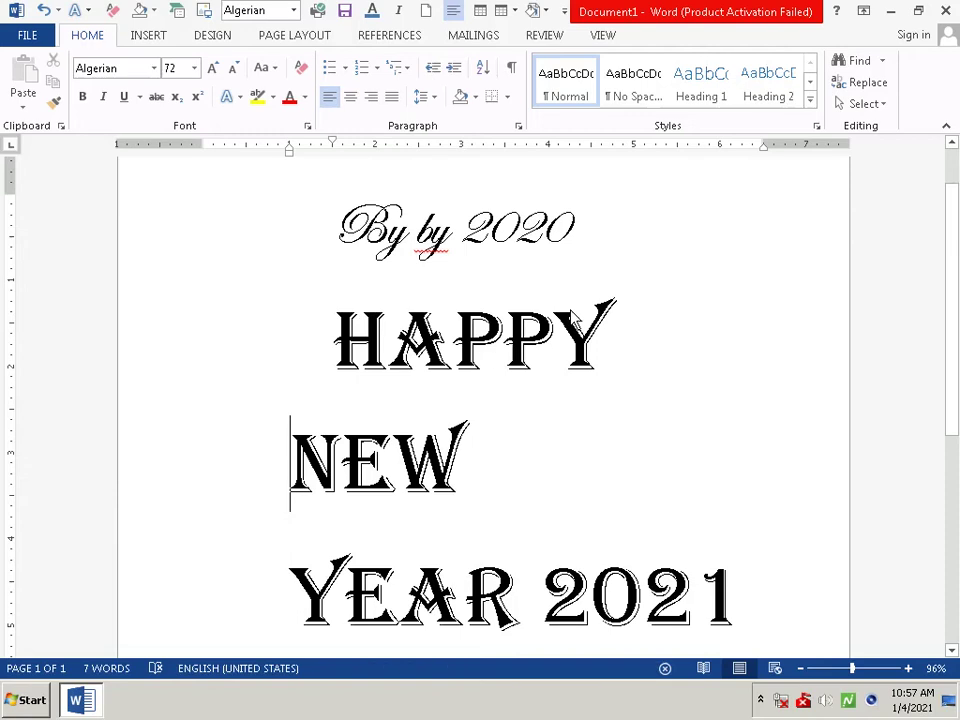
click(670, 340)
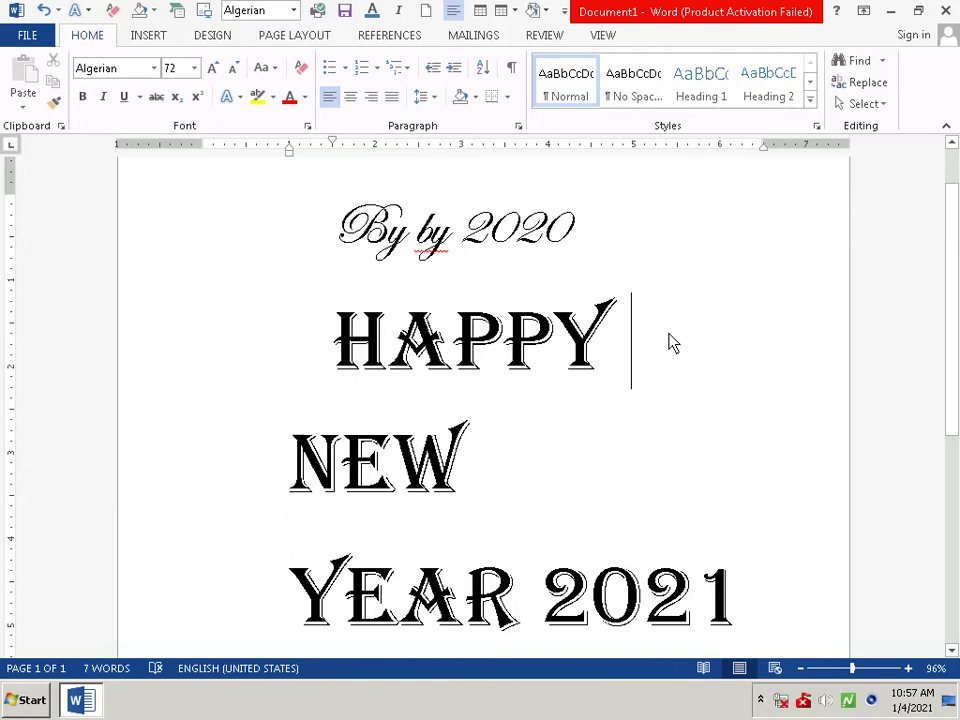
click(228, 484)
click(512, 508)
key(BackSpace)
key(BackSpace)
key(BackSpace)
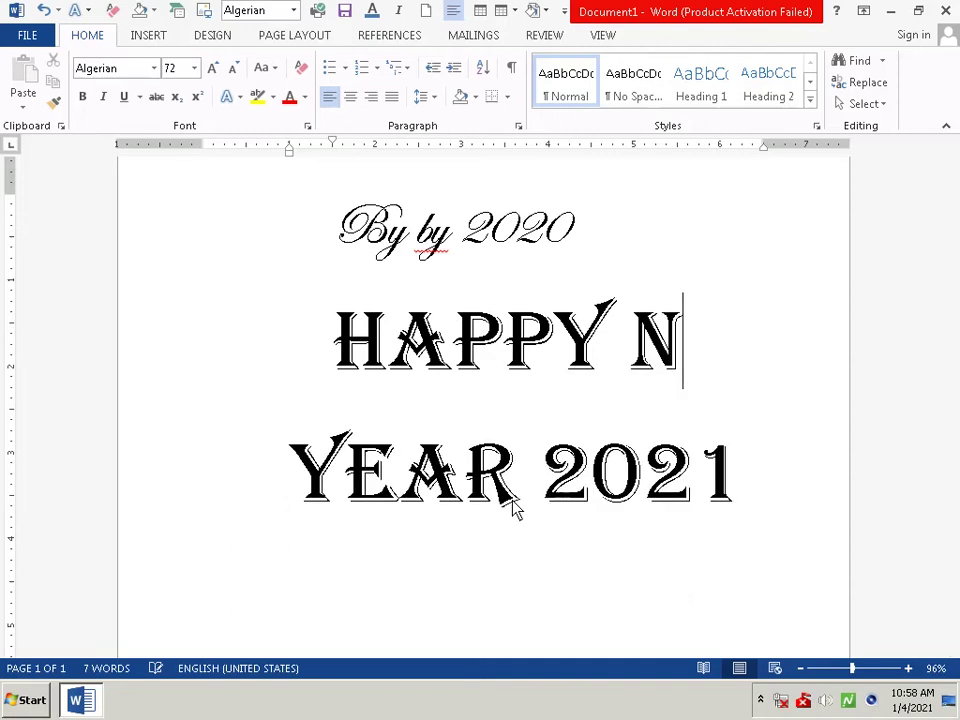
key(BackSpace)
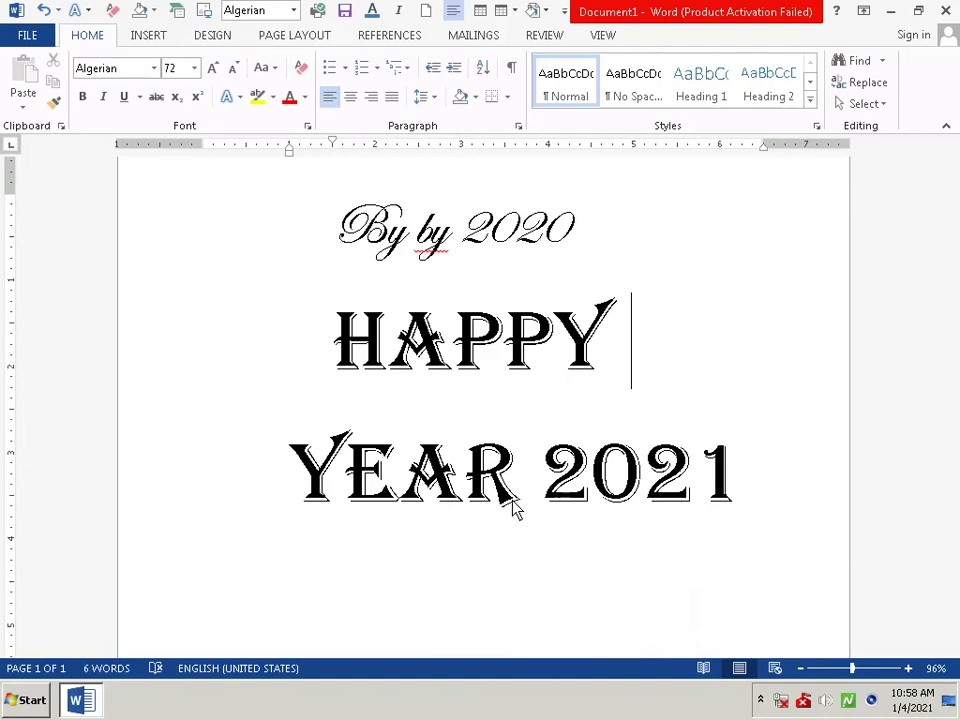
text(N)
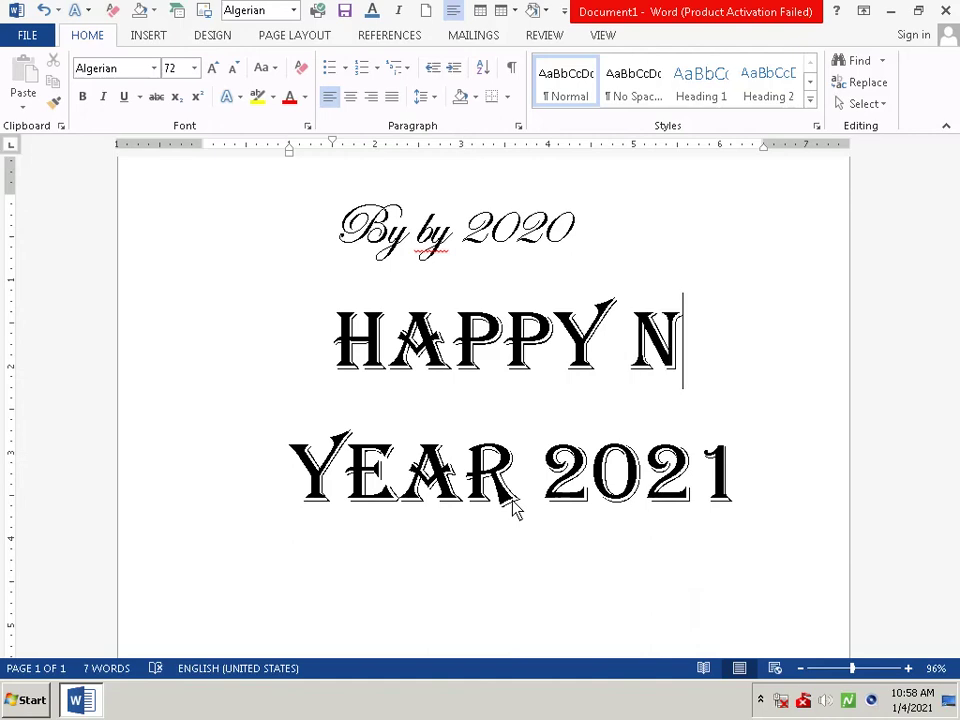
text(E)
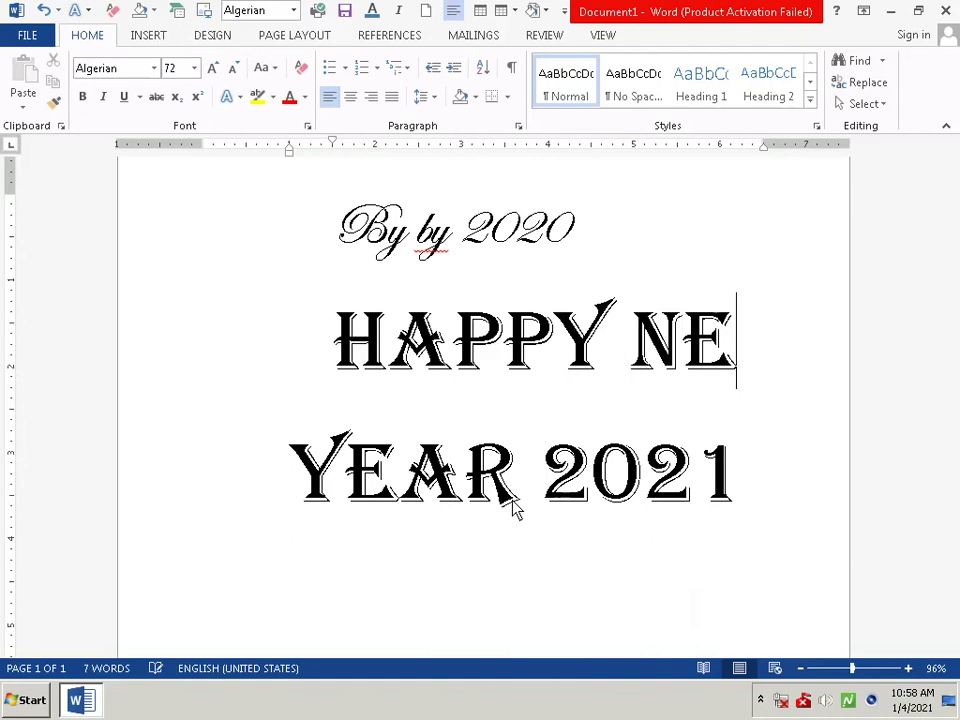
key(BackSpace)
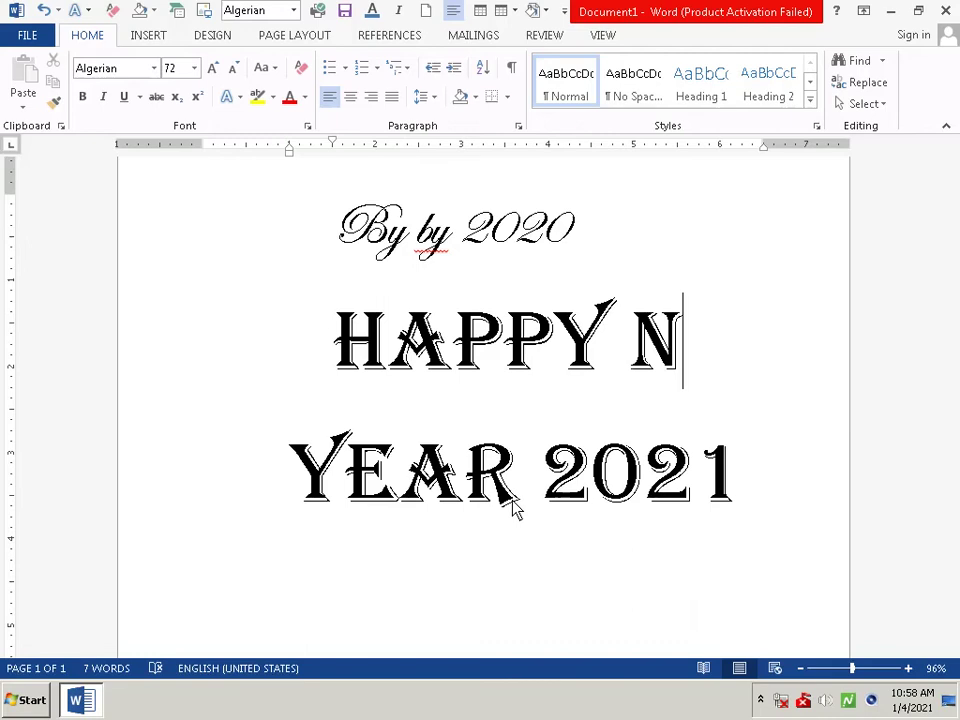
text(E)
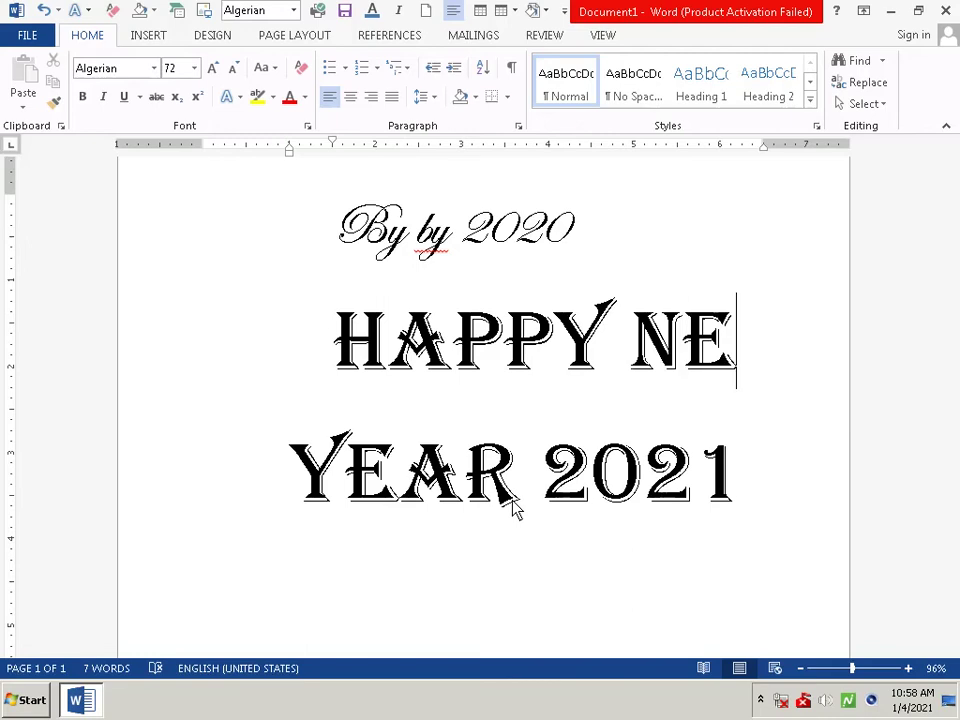
text(W)
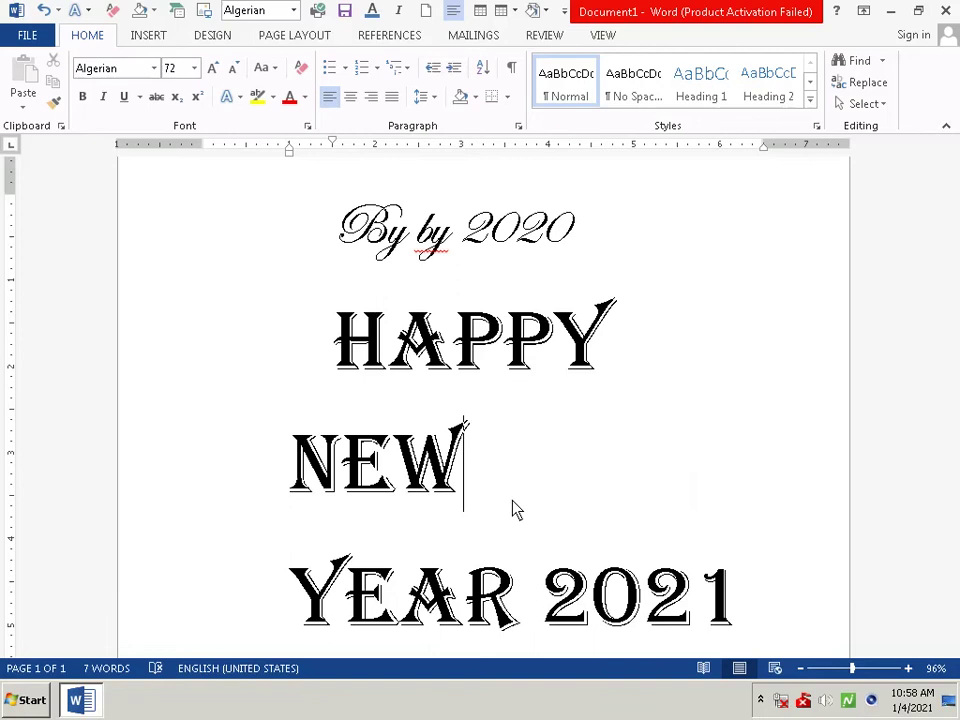
- Retype 'EW' so the title reads HAPPY NEW YEAR 2021 with NEW on its own line
key(BackSpace)
key(BackSpace)
key(BackSpace)
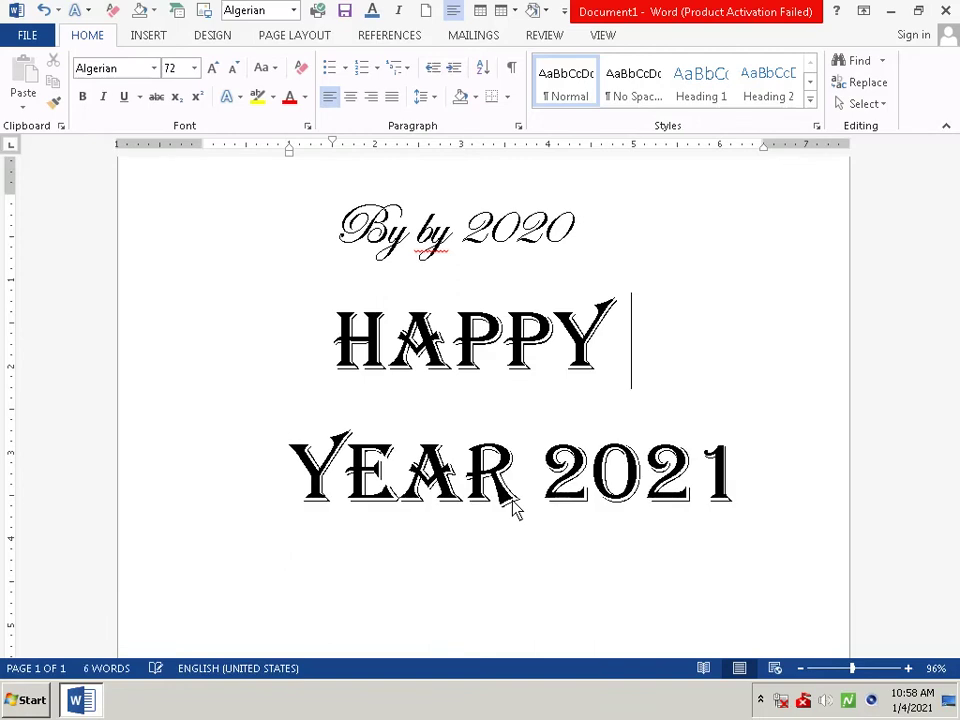
text(N)
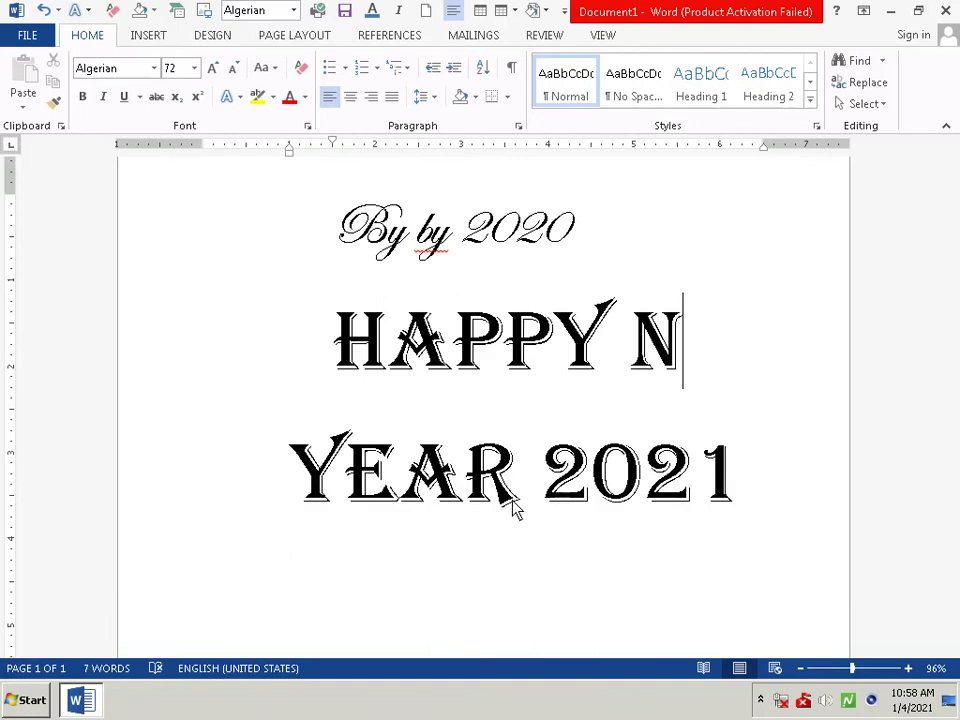
text(E)
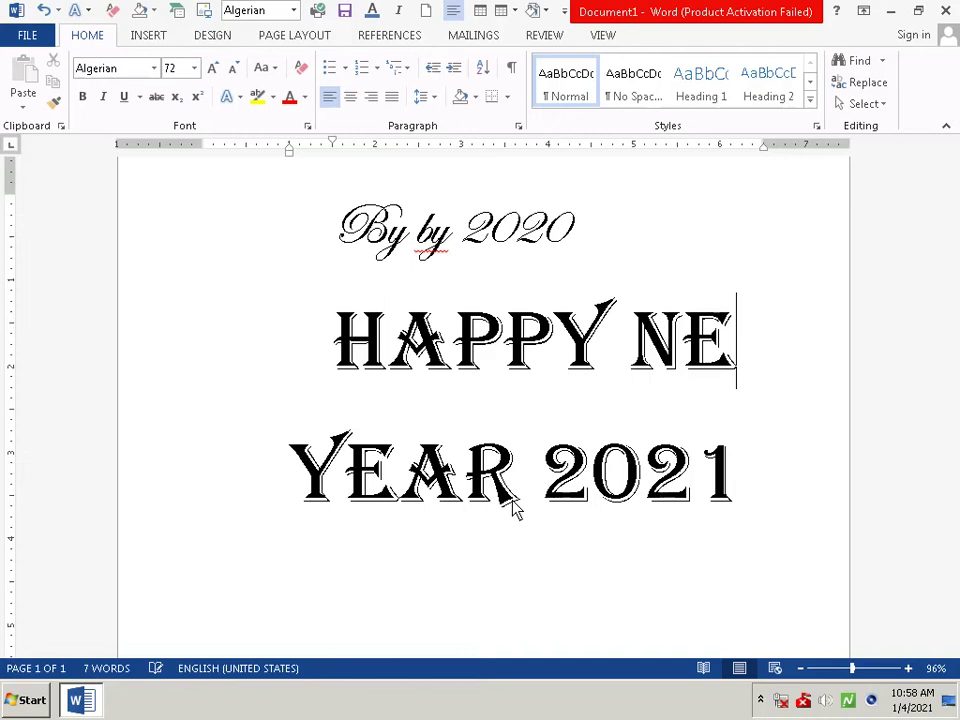
key(BackSpace)
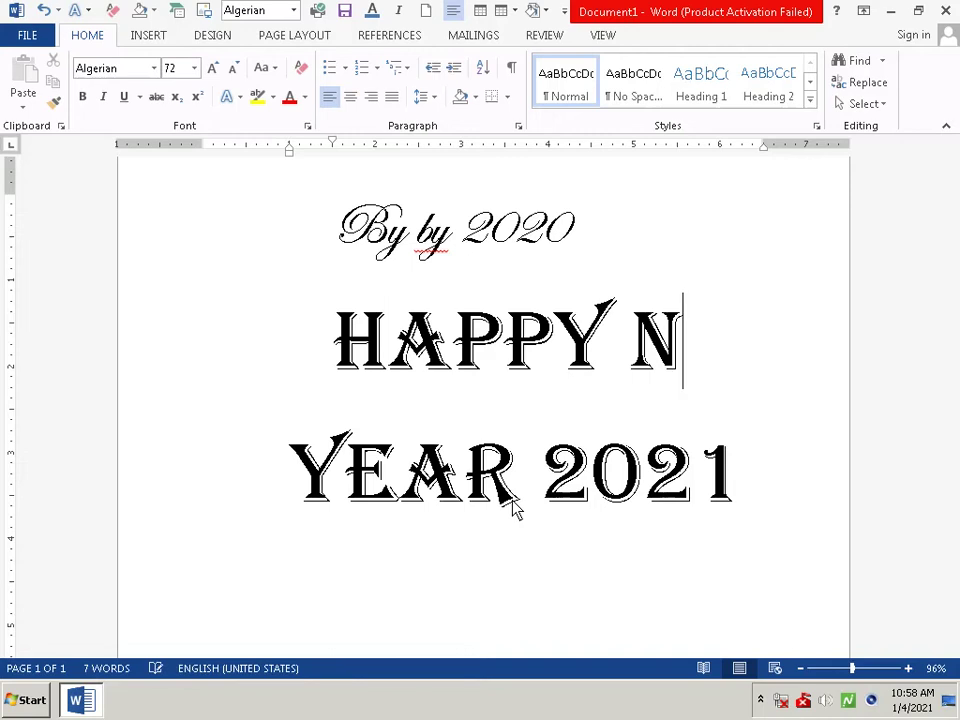
text(E)
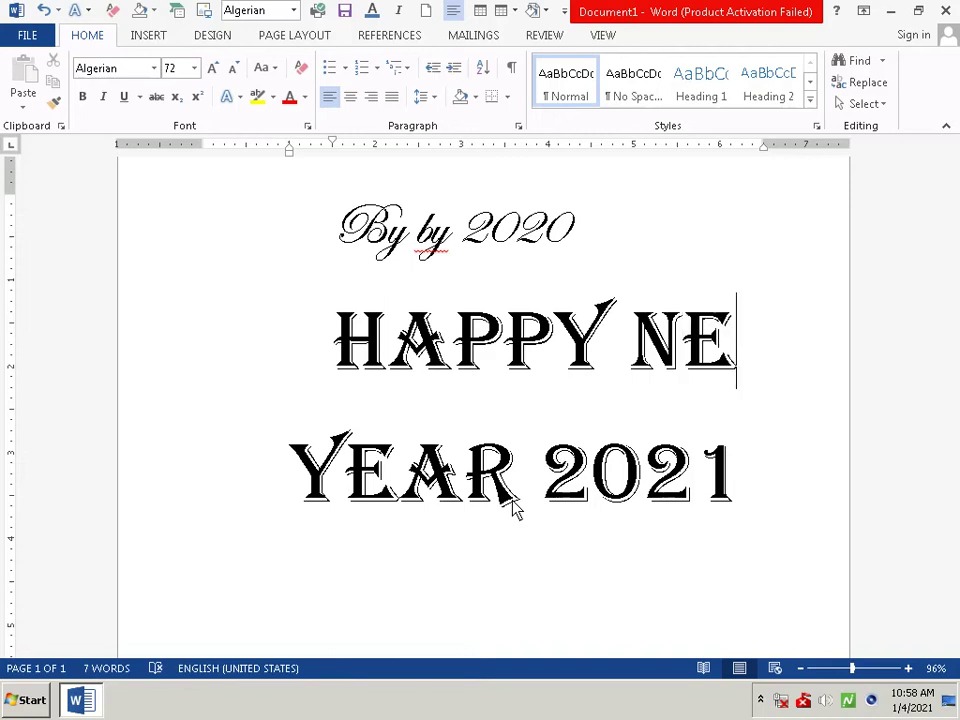
key(BackSpace)
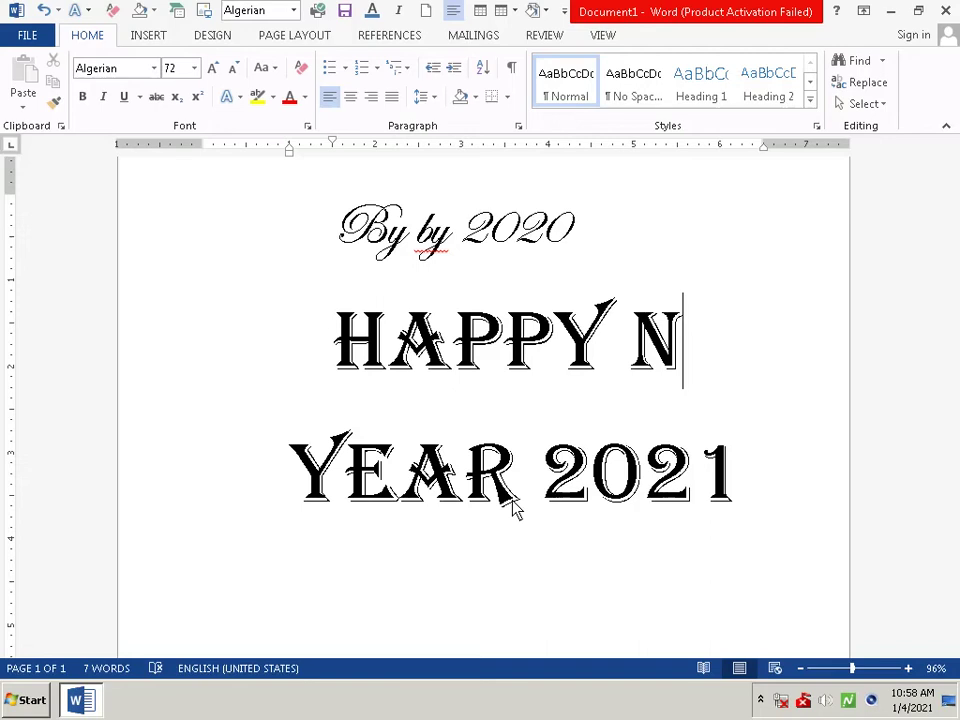
text(E)
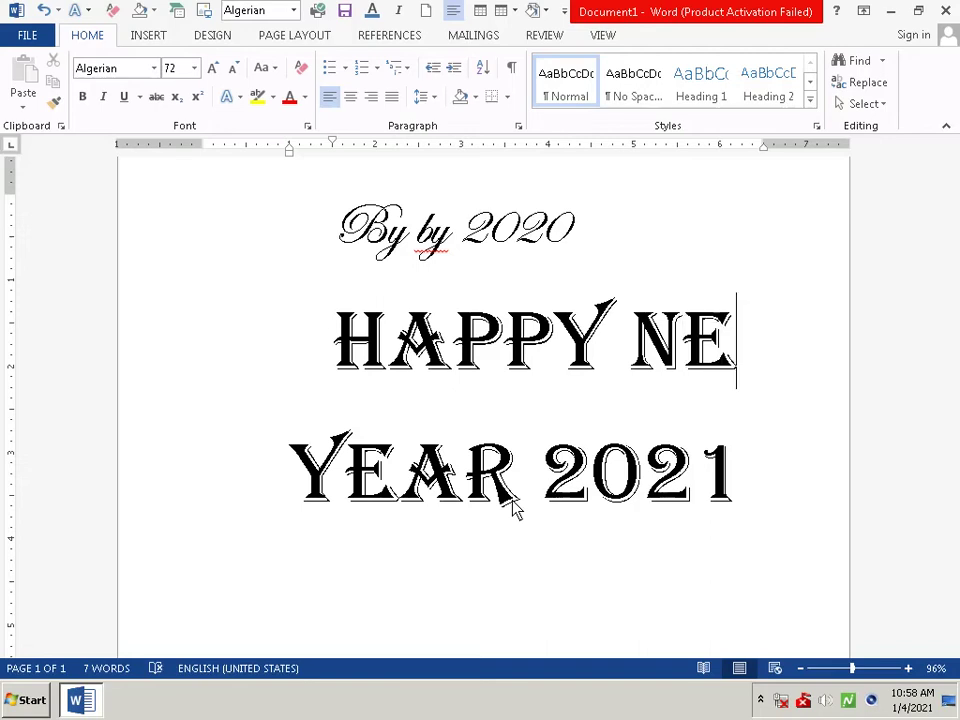
key(BackSpace)
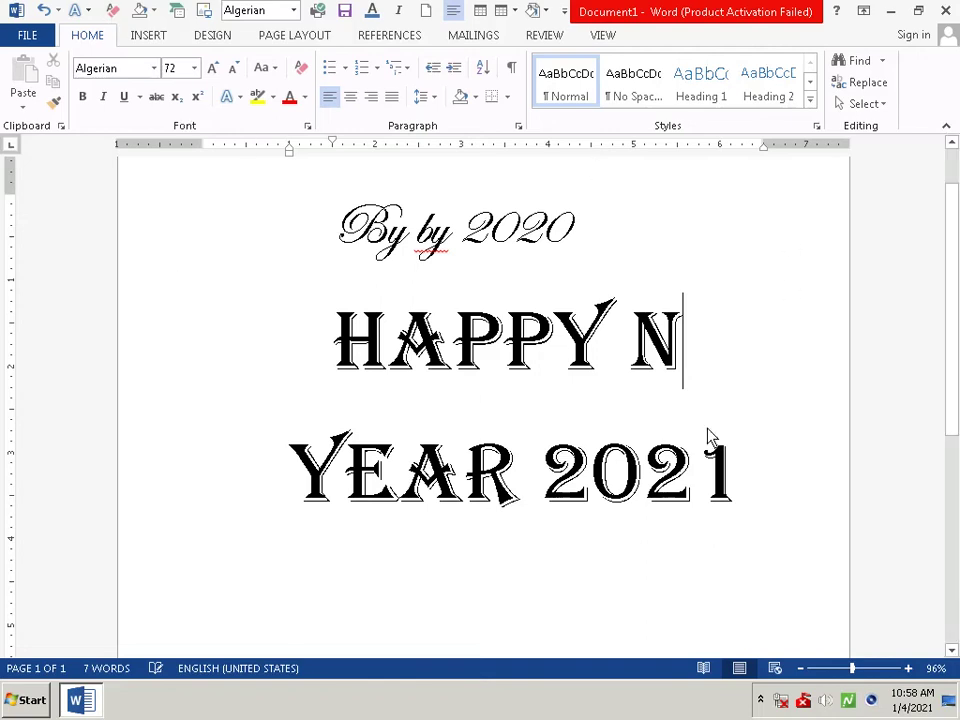
text(E)
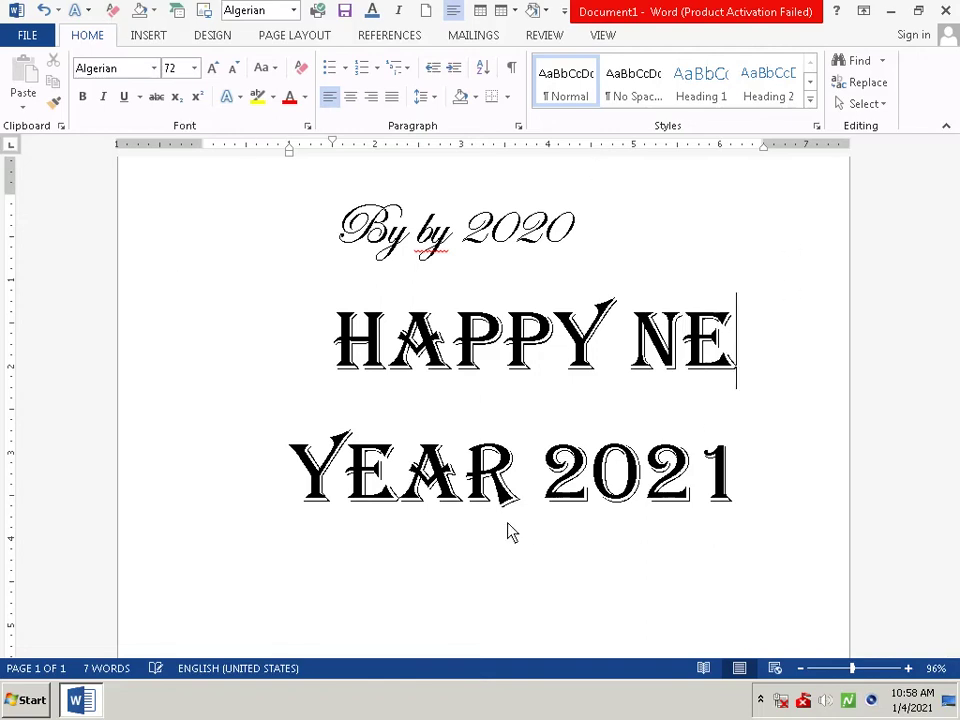
text(W)
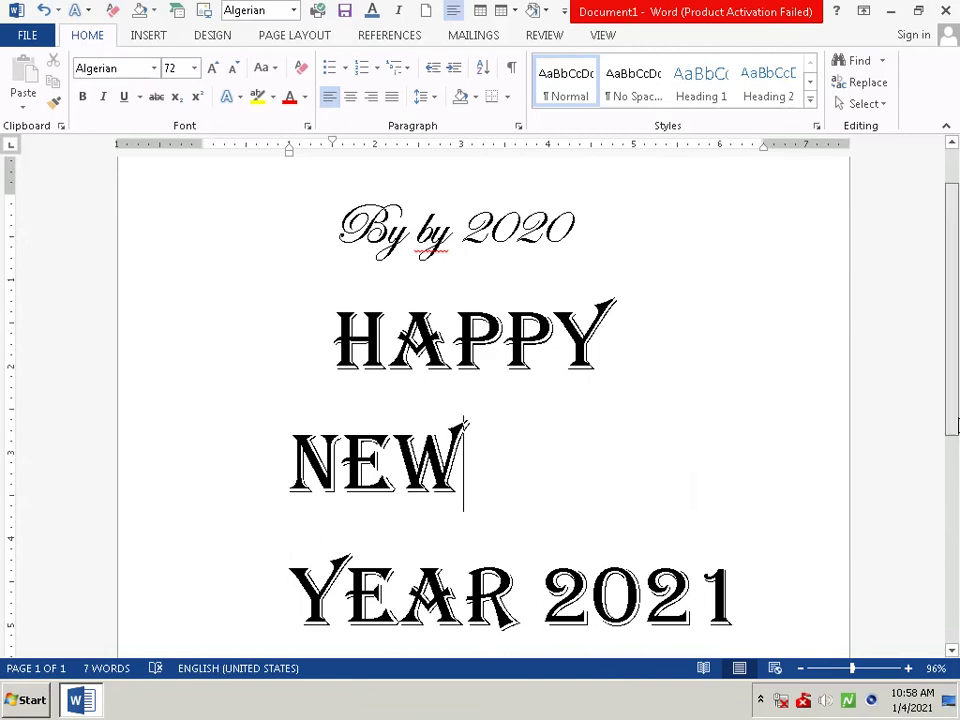
scroll(508, 531, down, 3)
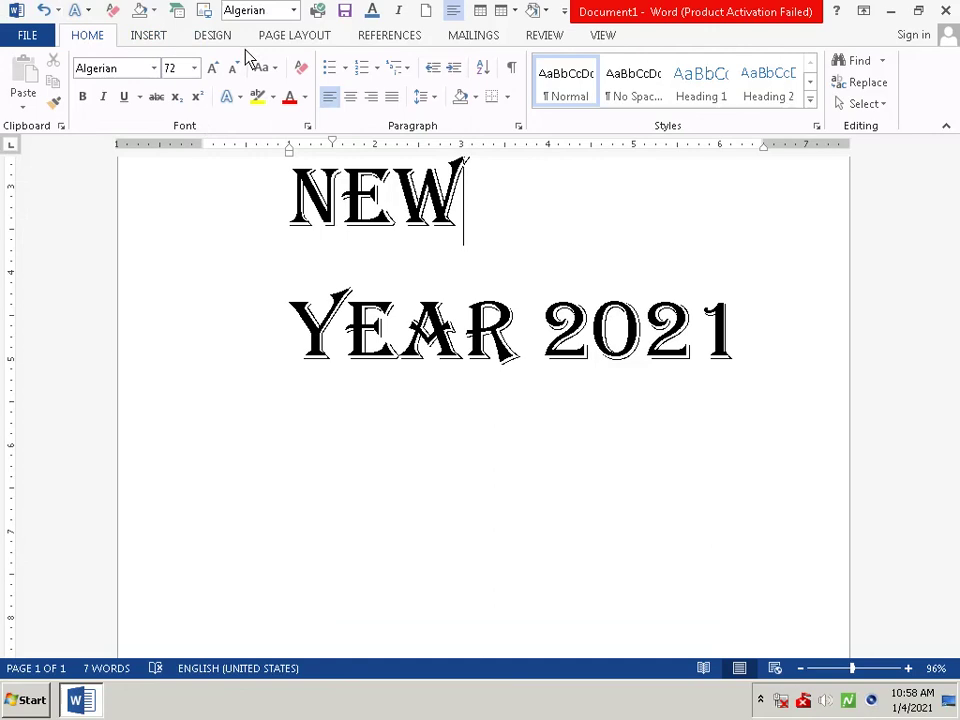
- Open the Design tab's page colour Fill Effects and choose a Two colors gradient
click(214, 36)
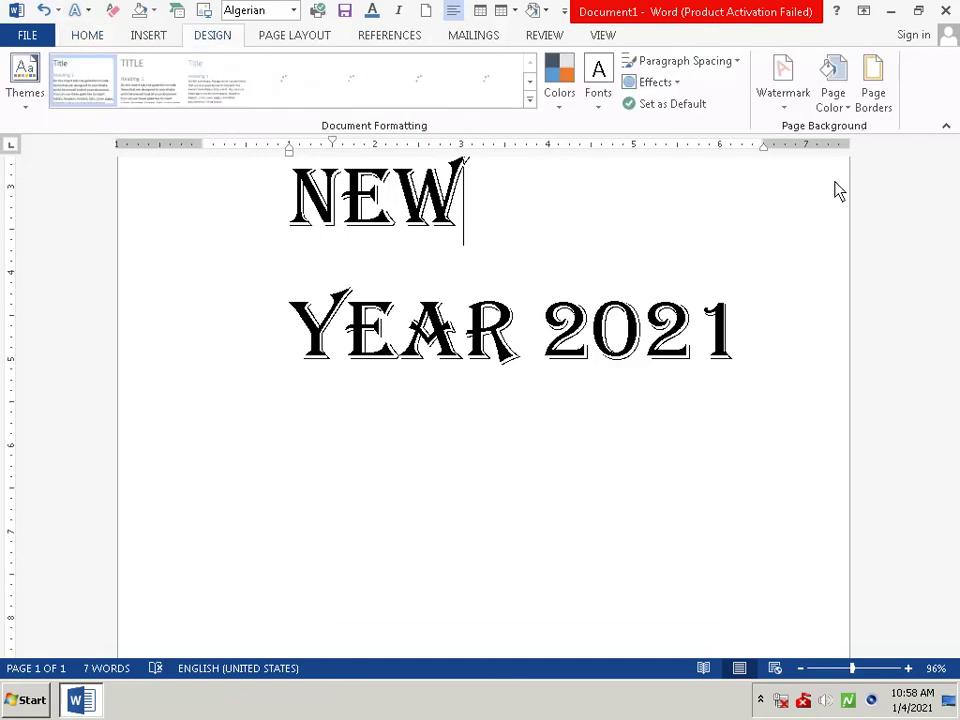
click(843, 104)
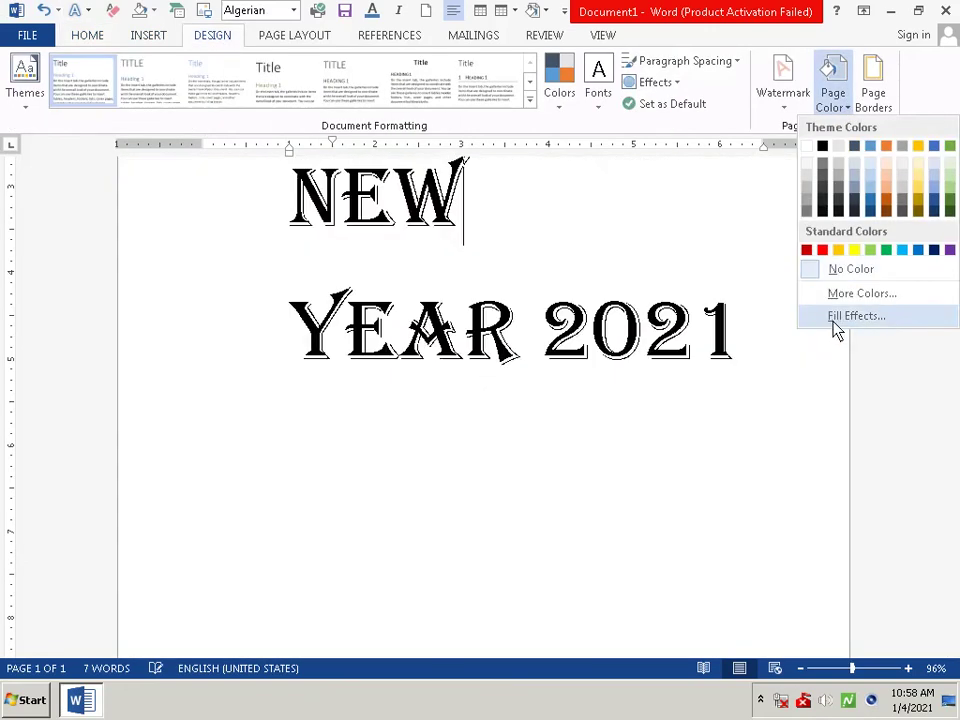
click(834, 322)
click(378, 225)
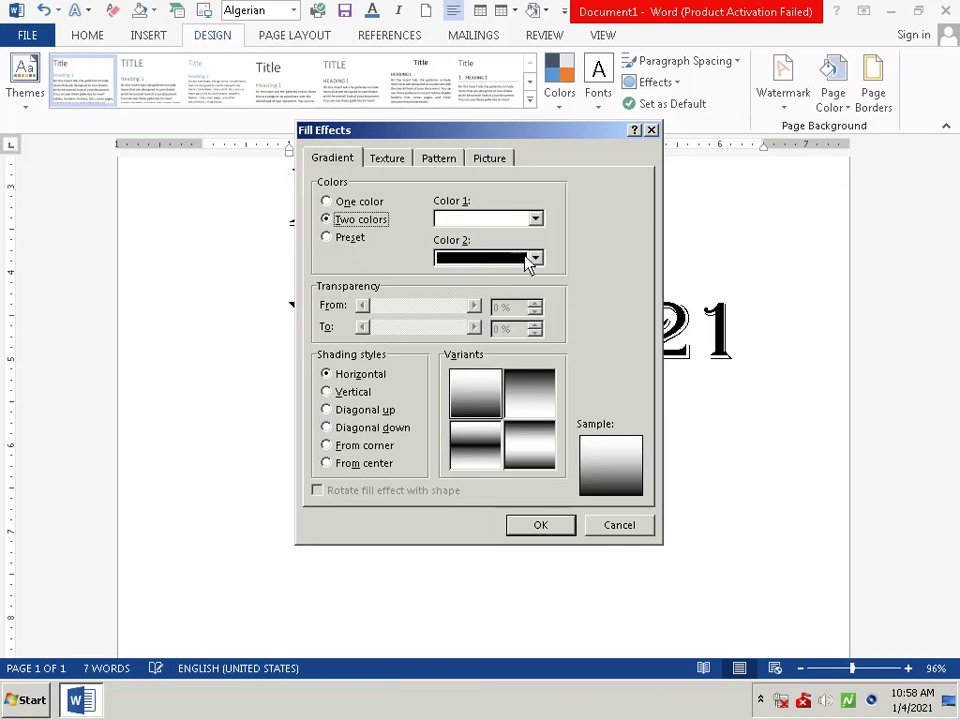
- Set gradient Color 2 to red and Color 1 to light blue, then apply it to the page
click(537, 258)
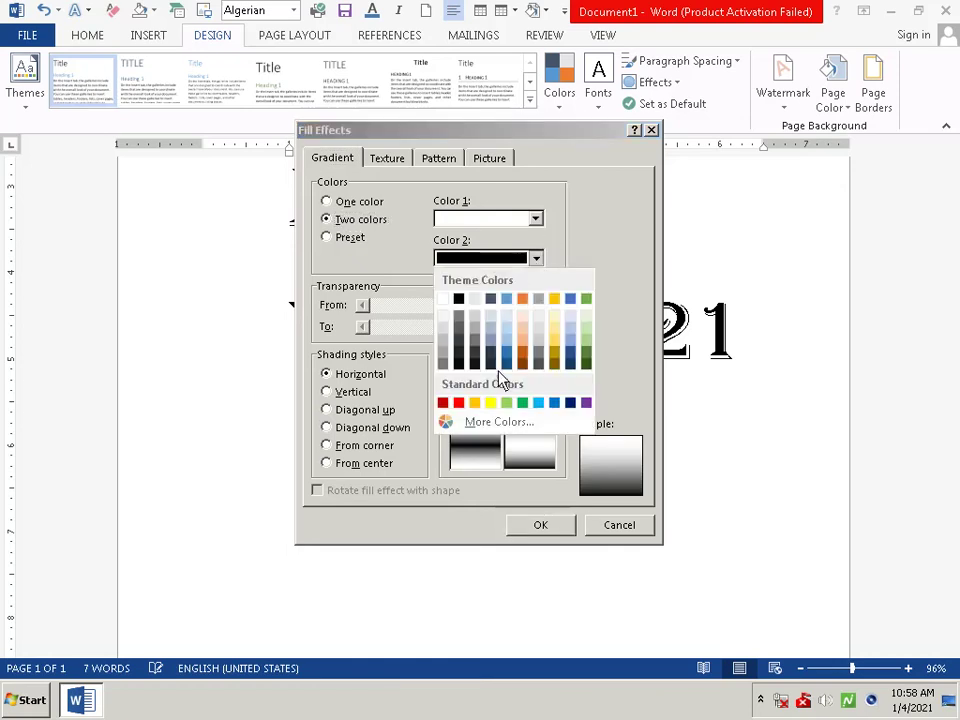
click(459, 402)
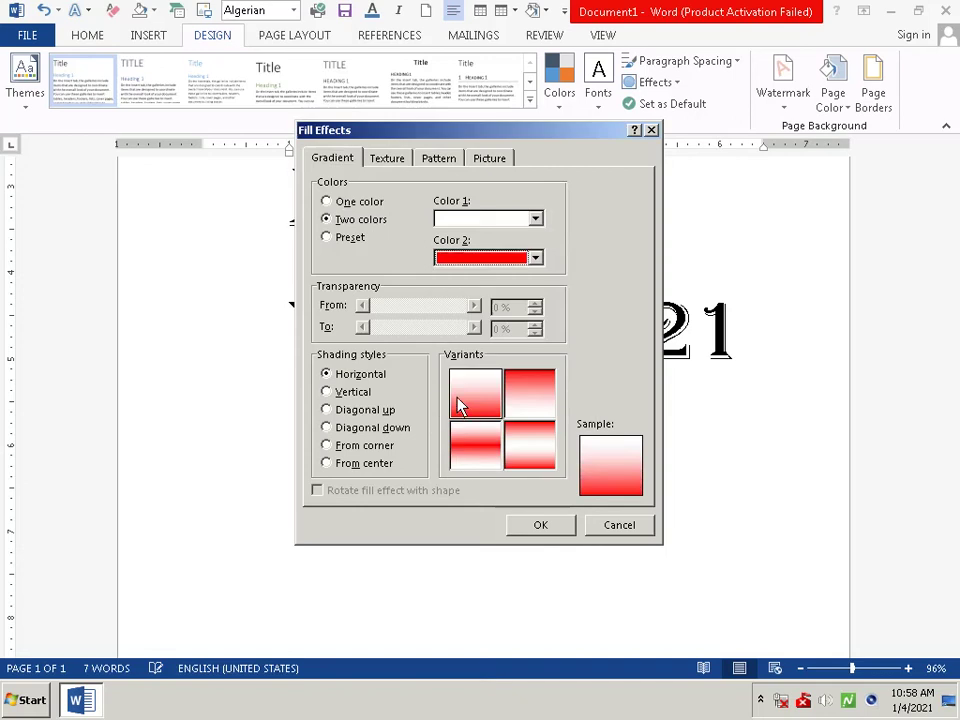
click(535, 221)
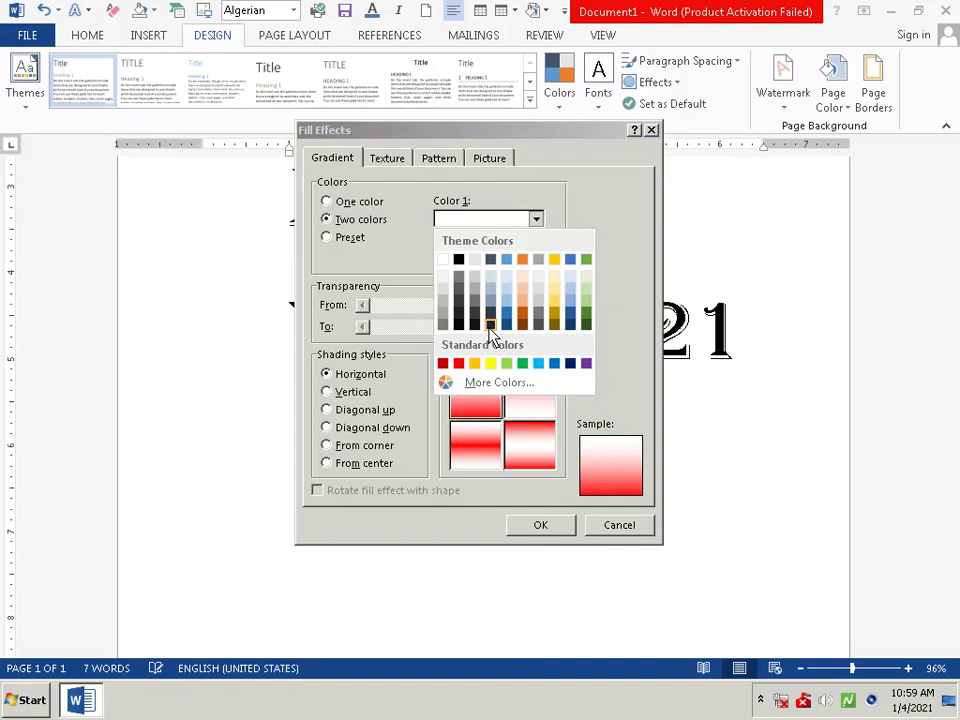
click(586, 259)
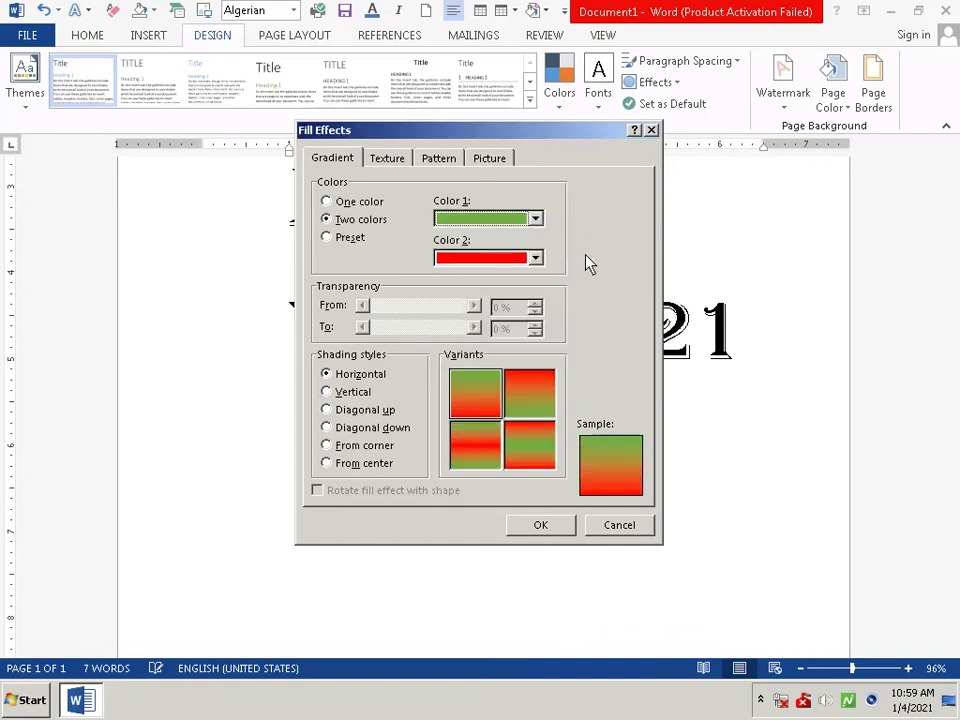
click(537, 220)
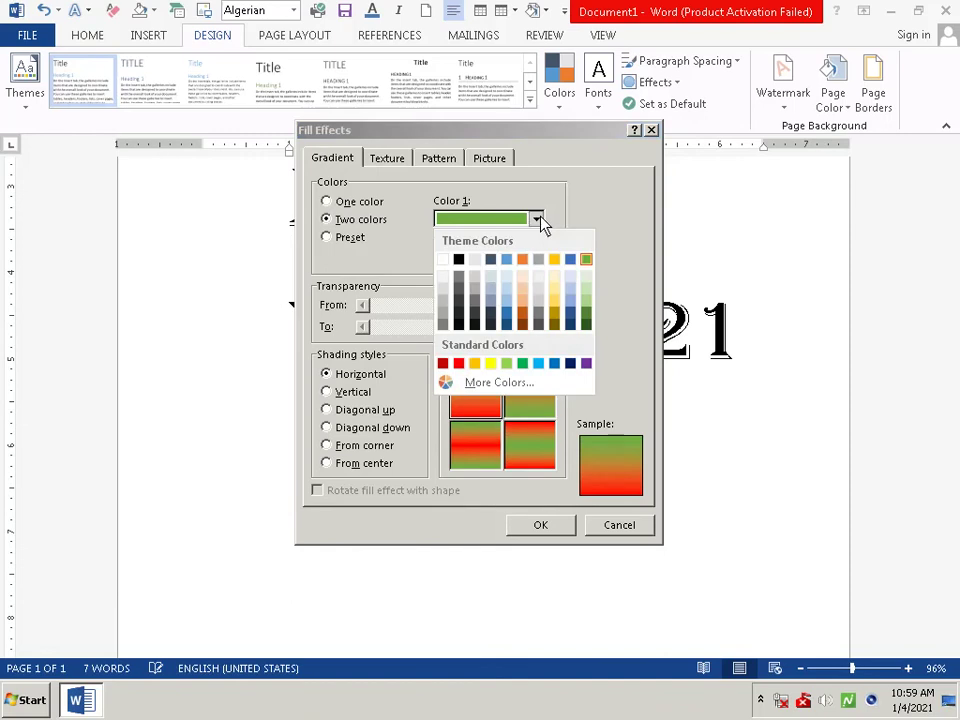
click(507, 292)
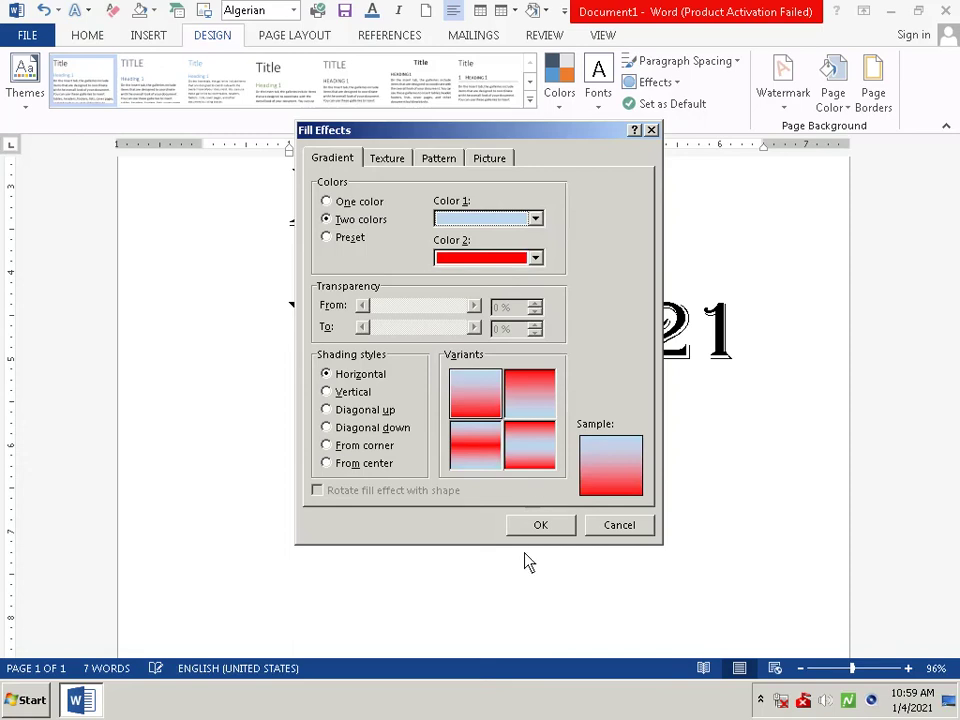
click(526, 525)
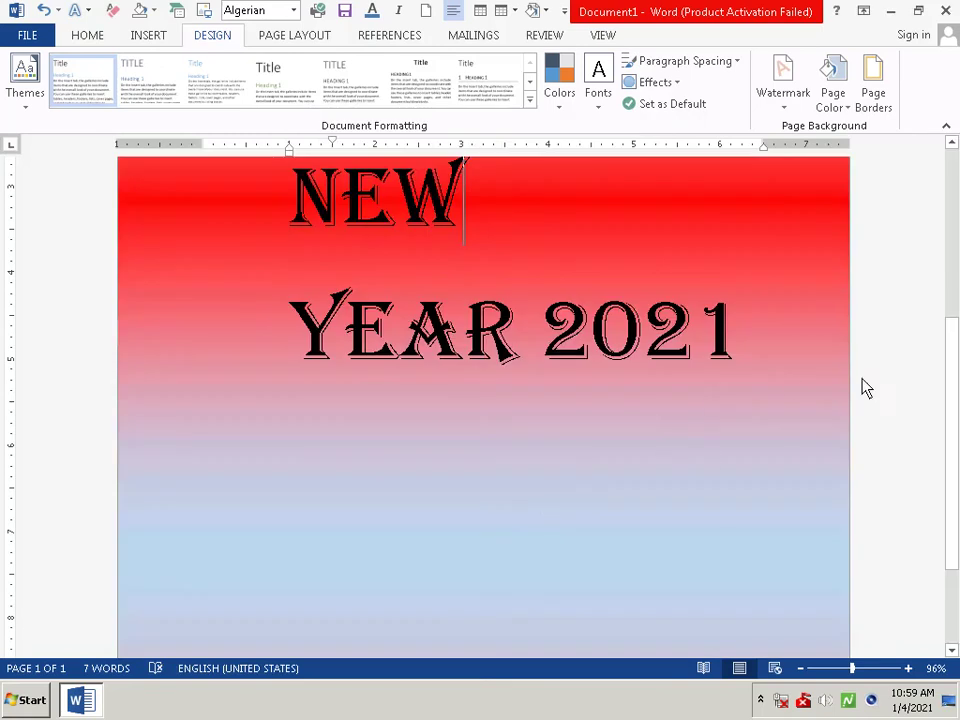
- Add an empty line after 'YEAR 2021'
scroll(955, 316, up, 1)
scroll(955, 316, down, 1)
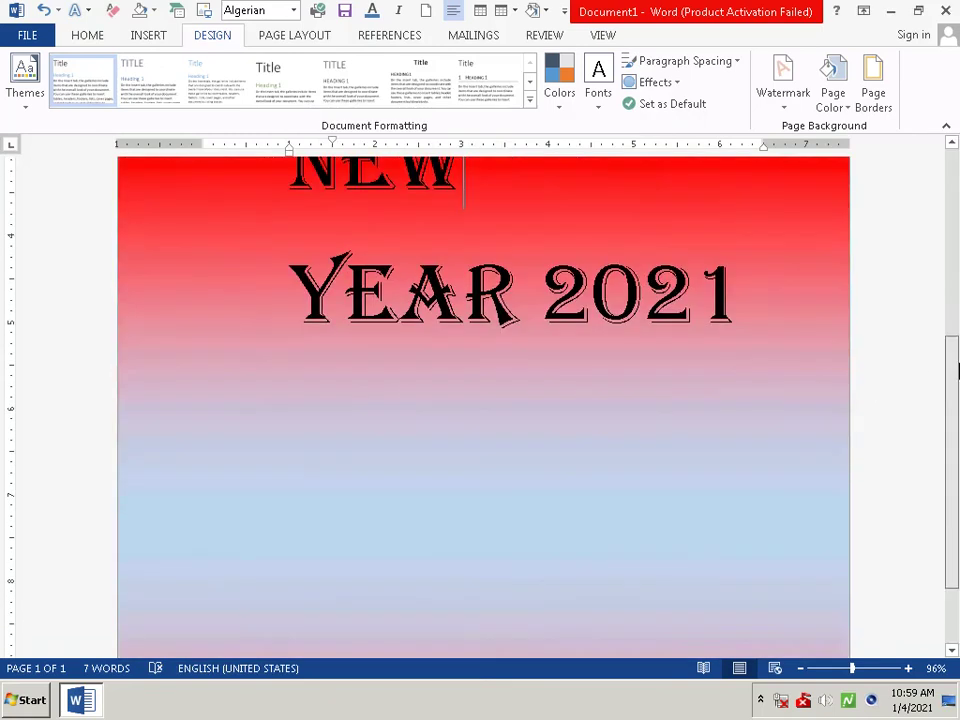
click(743, 322)
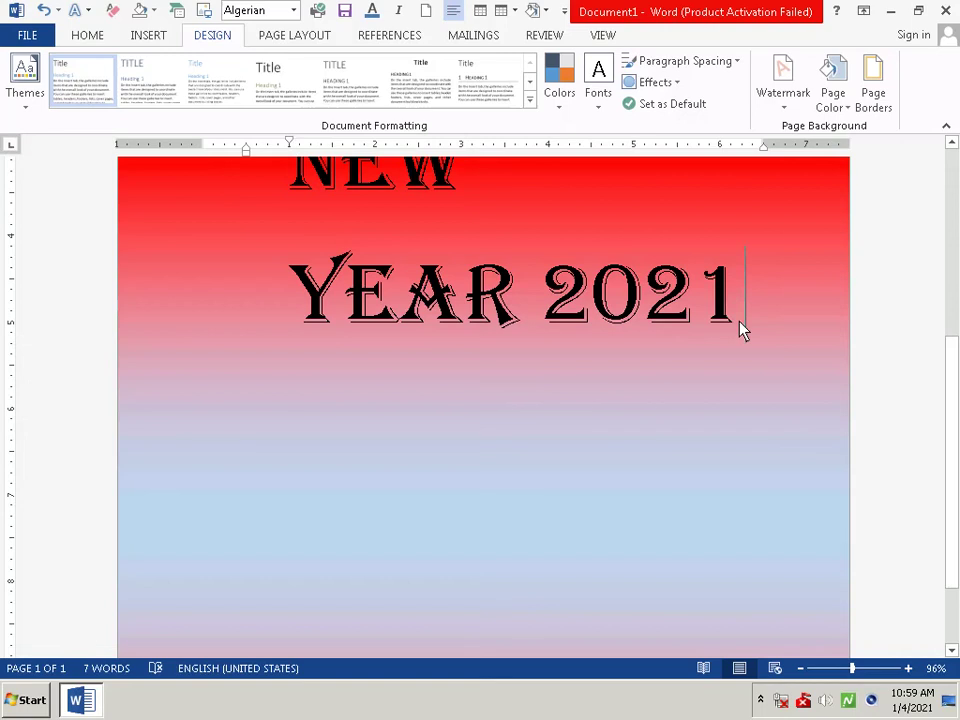
key(Return)
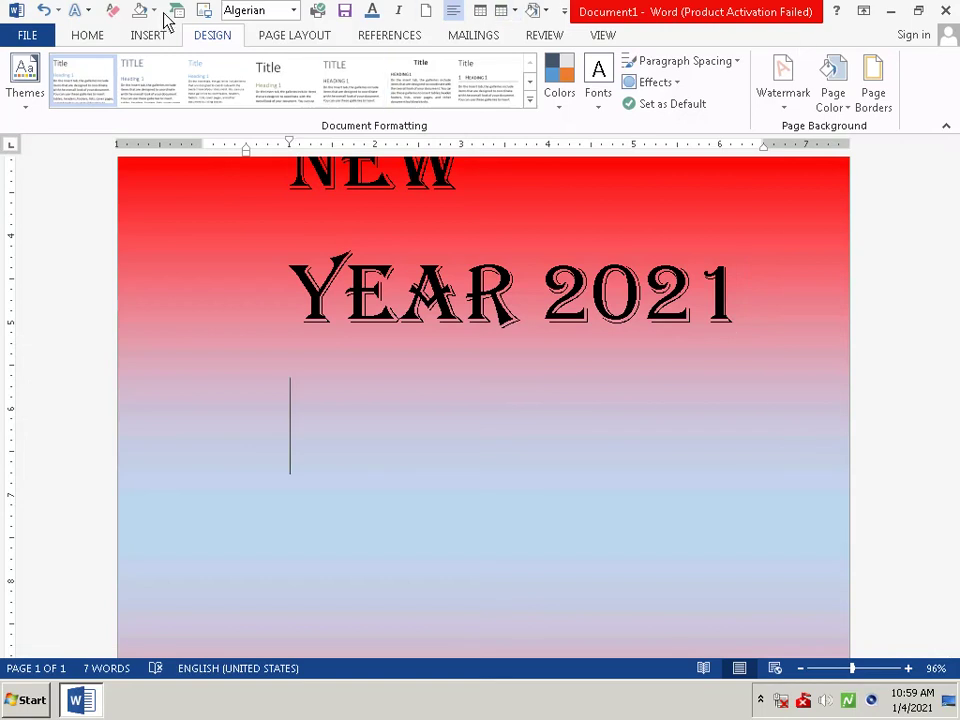
click(150, 40)
- Insert a smiley face below the title, which ends up squashed into a thin sliver
click(255, 98)
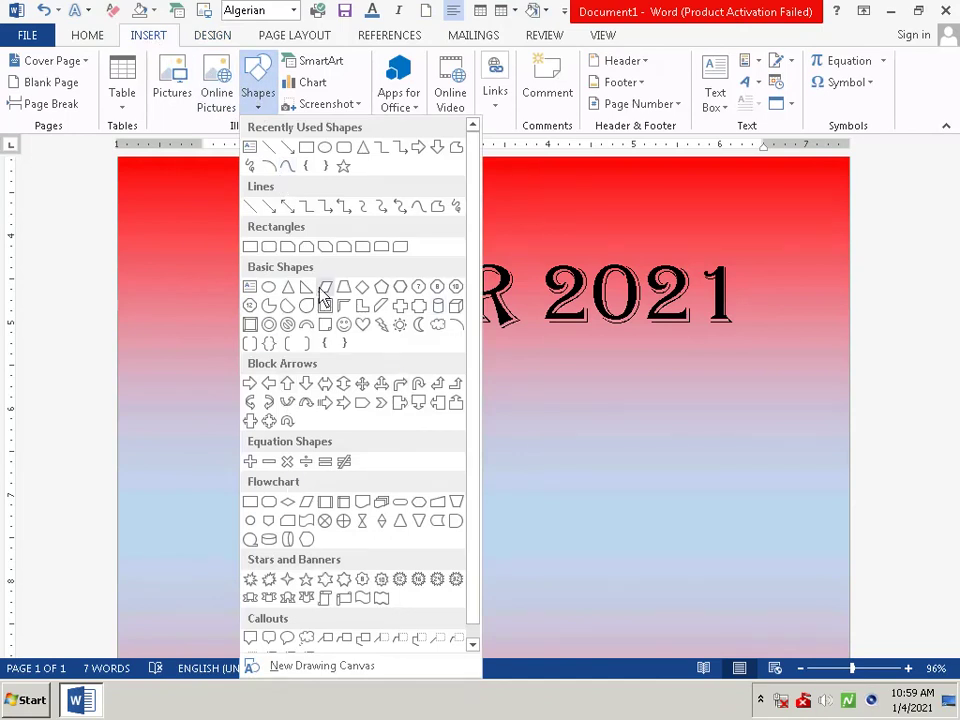
click(360, 324)
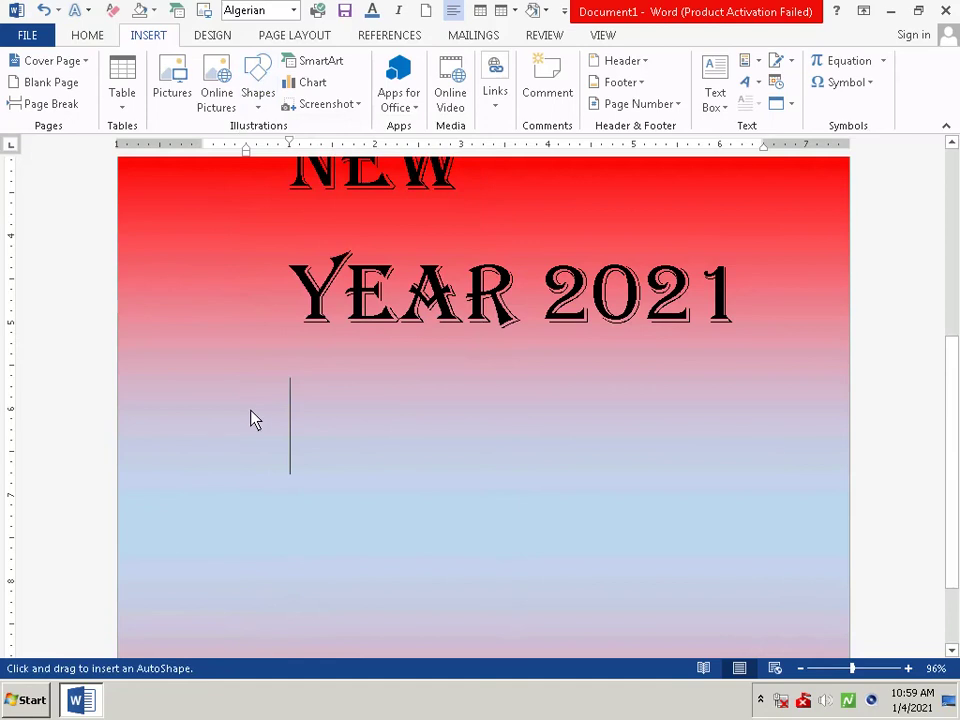
click(219, 420)
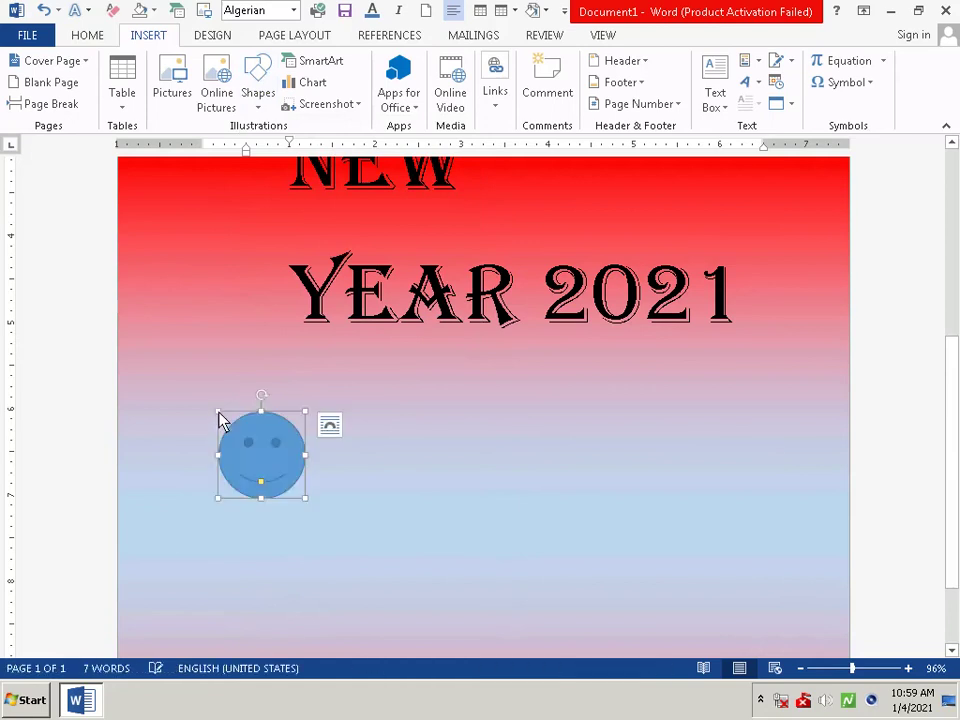
drag(219, 418, 240, 525)
click(281, 402)
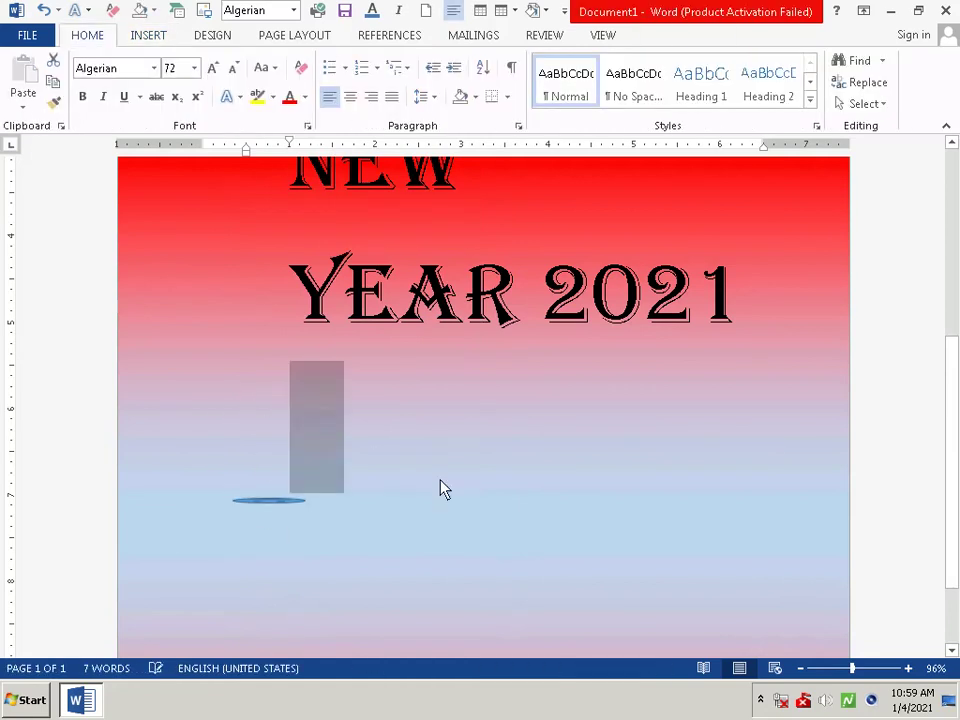
- Delete the squashed smiley along with the lines holding it
drag(268, 497, 261, 484)
click(268, 507)
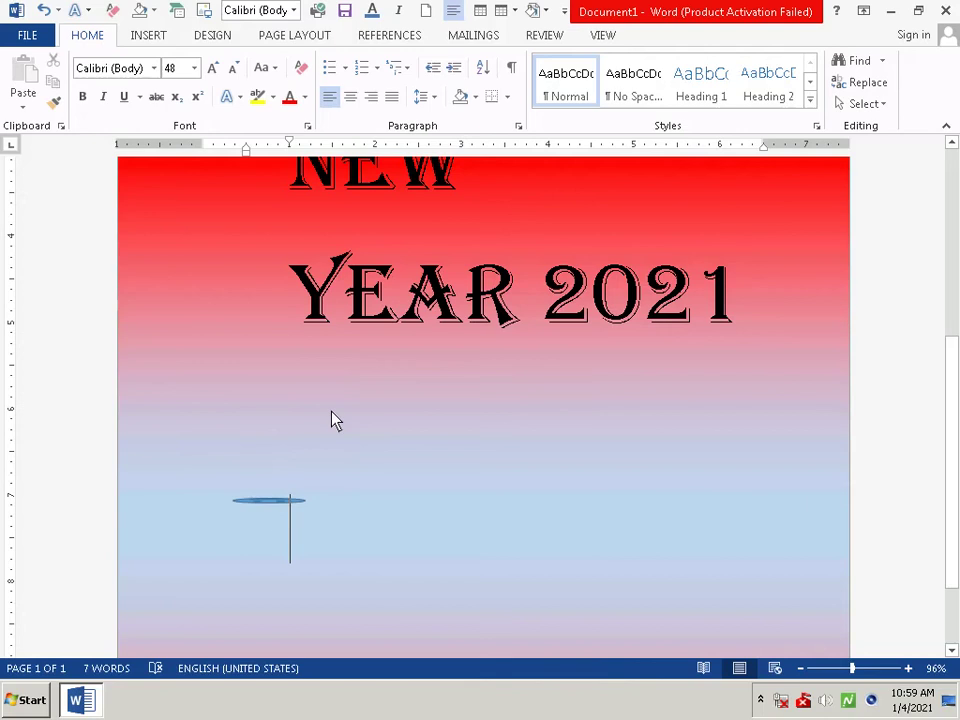
drag(336, 501, 334, 507)
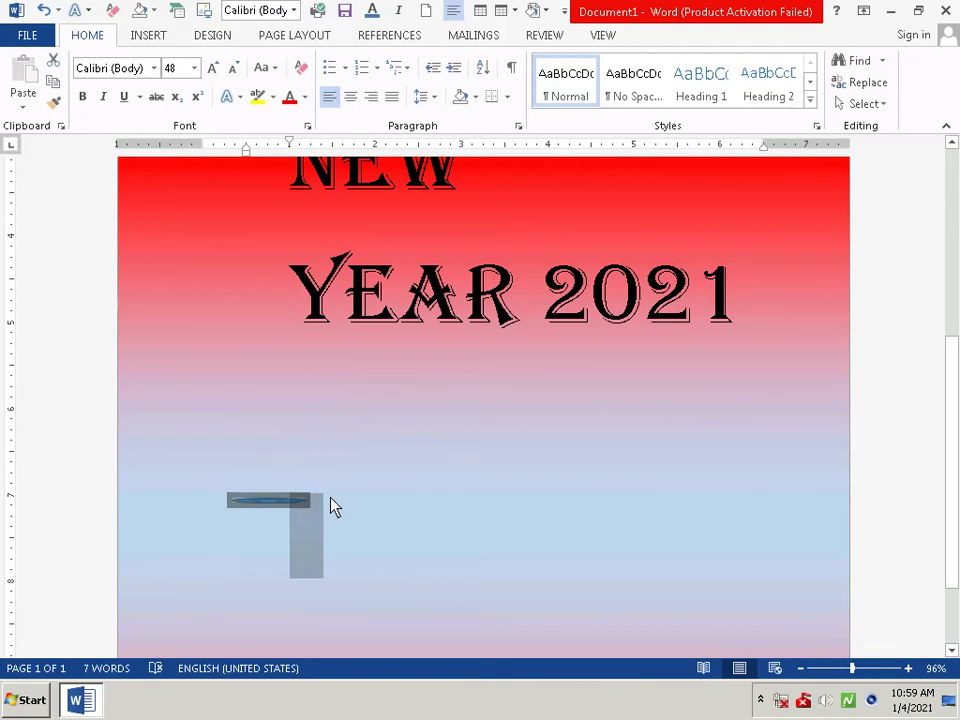
key(BackSpace)
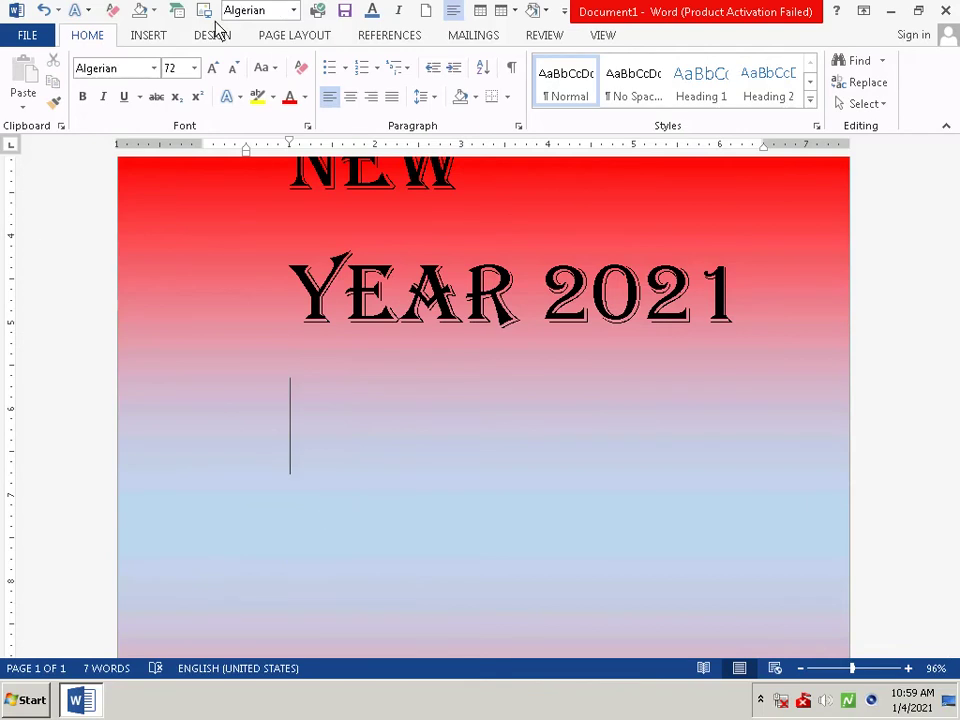
- Insert a fresh smiley face on the left below YEAR 2021
click(152, 32)
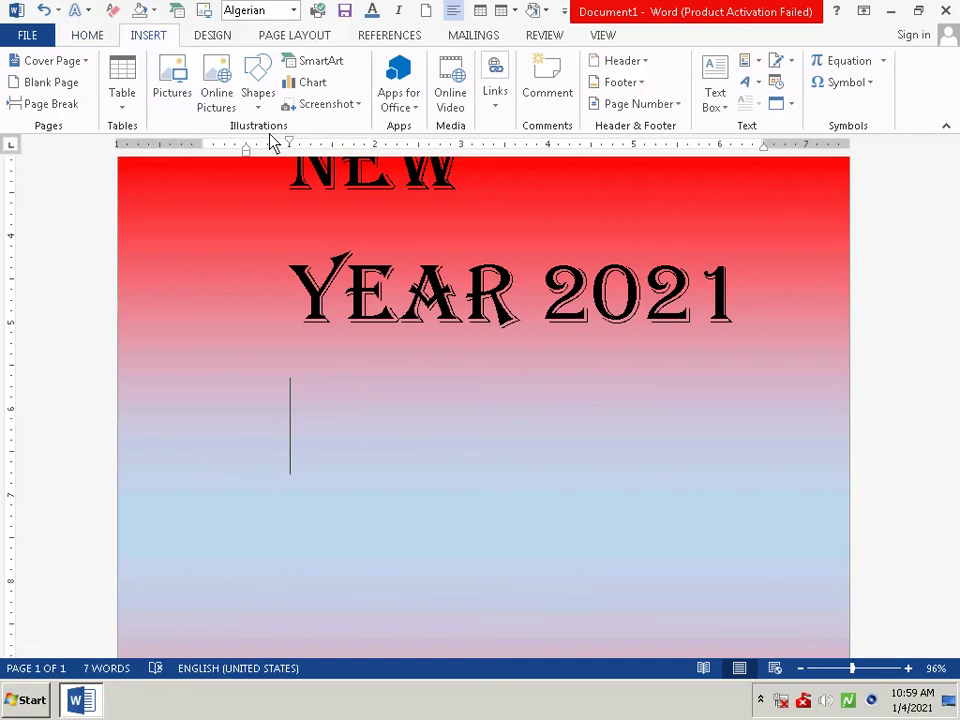
click(268, 100)
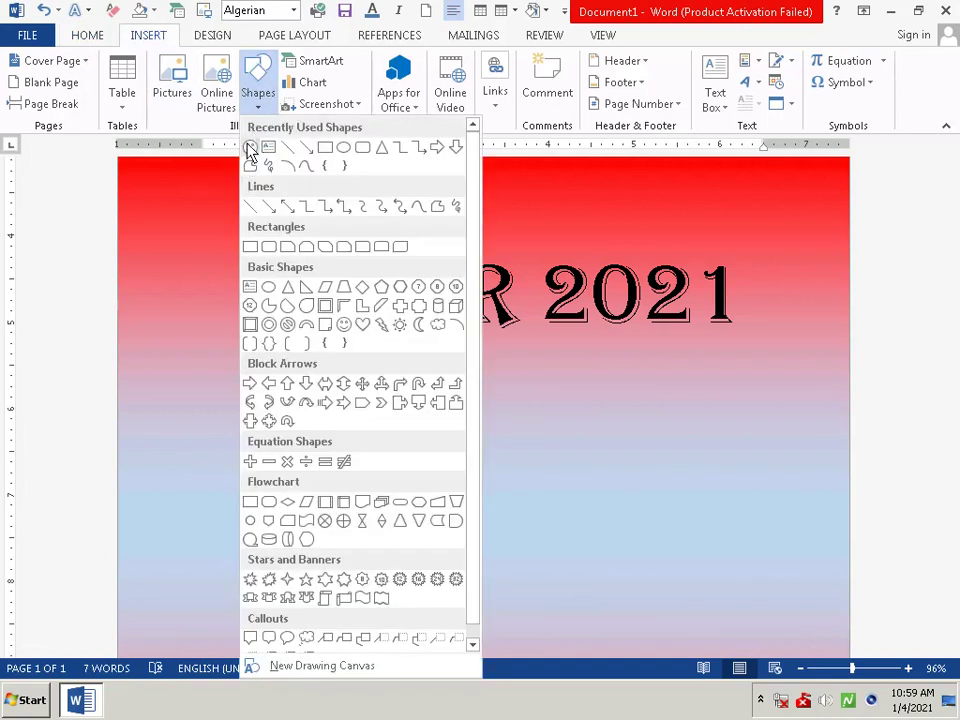
click(250, 148)
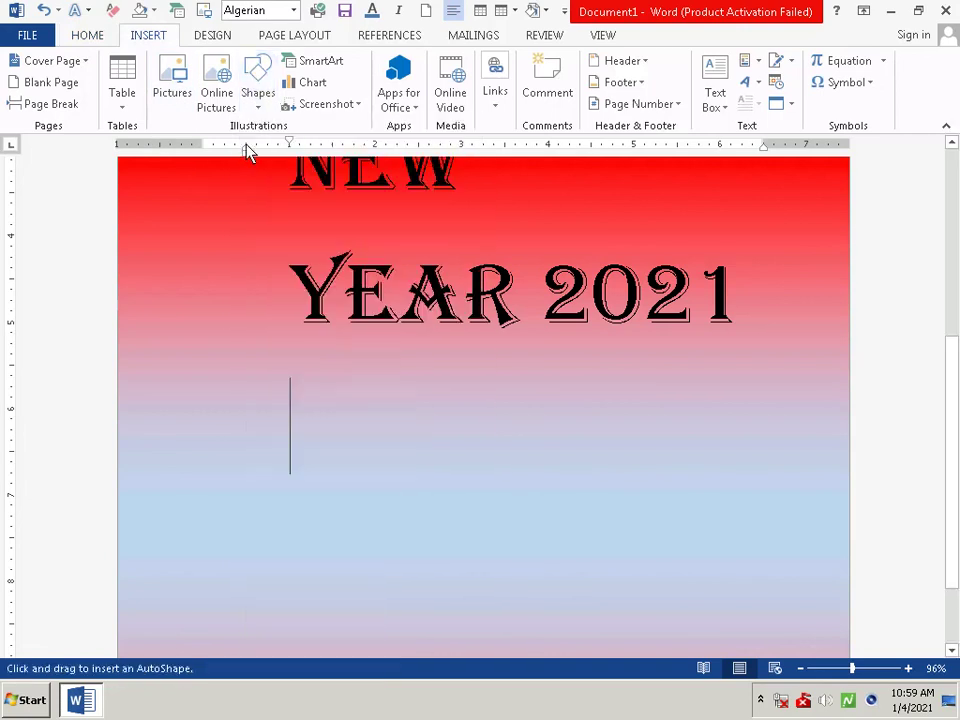
click(262, 428)
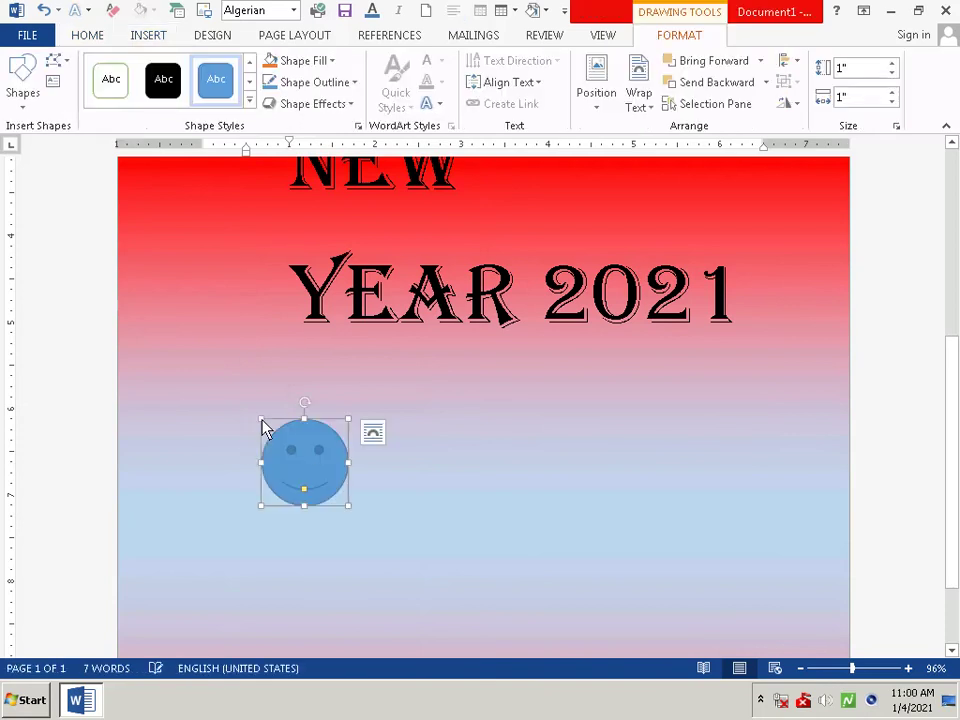
click(396, 453)
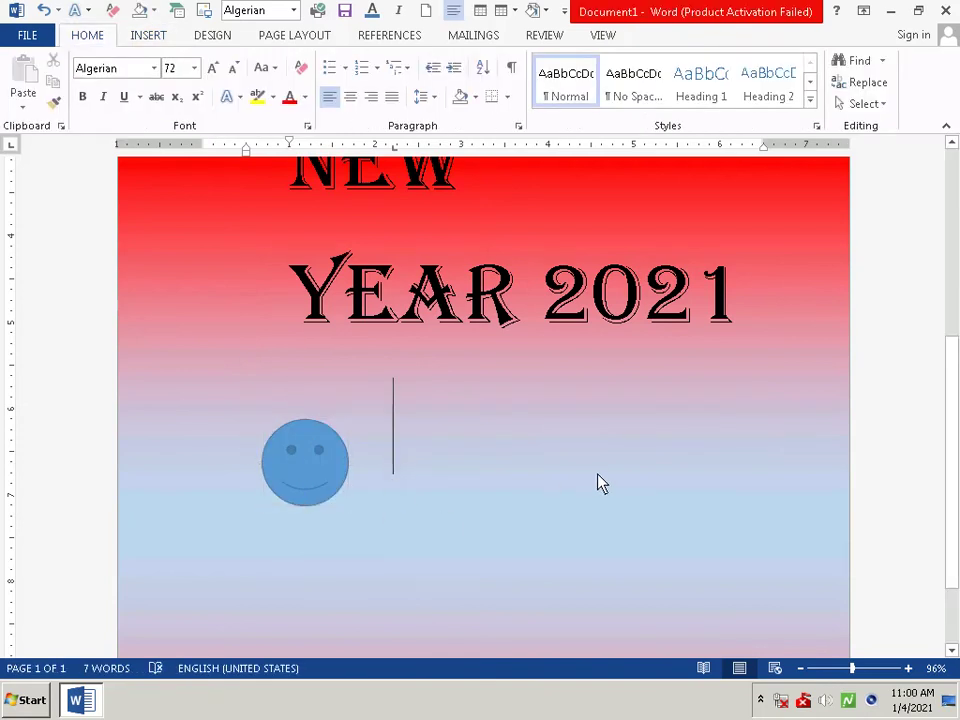
key(Home)
click(789, 311)
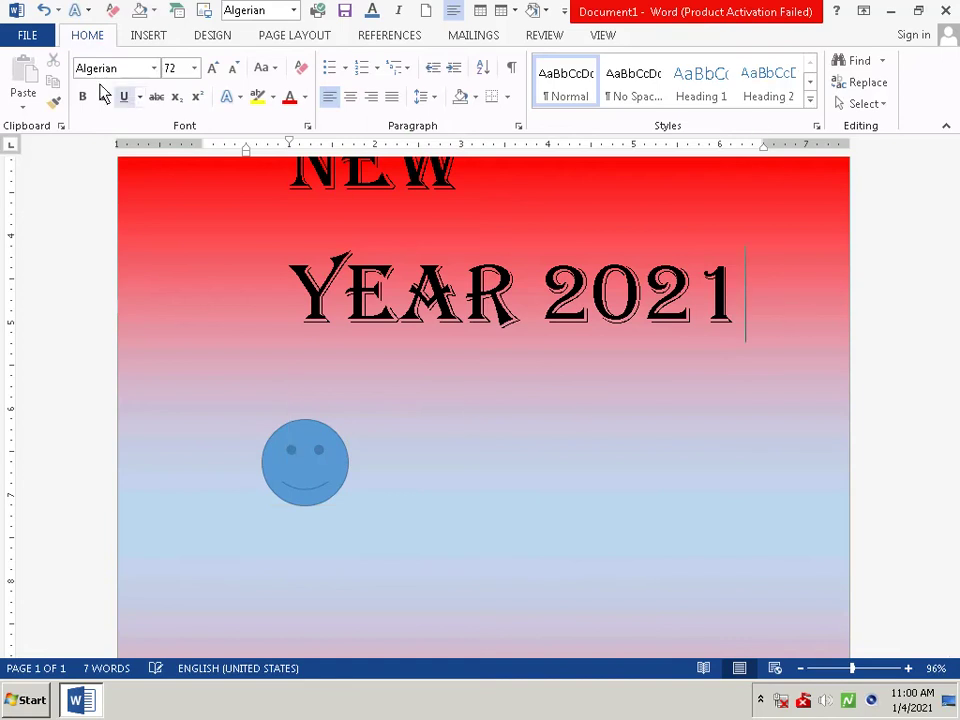
- Add a second smiley face on the right, level with the left one below YEAR 2021
click(148, 38)
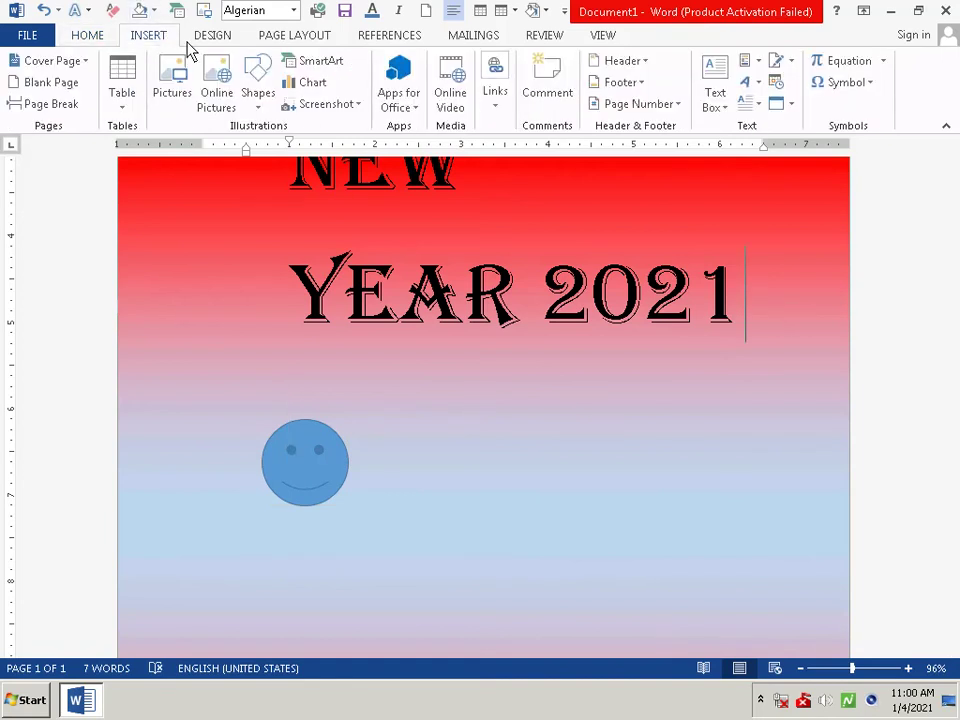
click(258, 98)
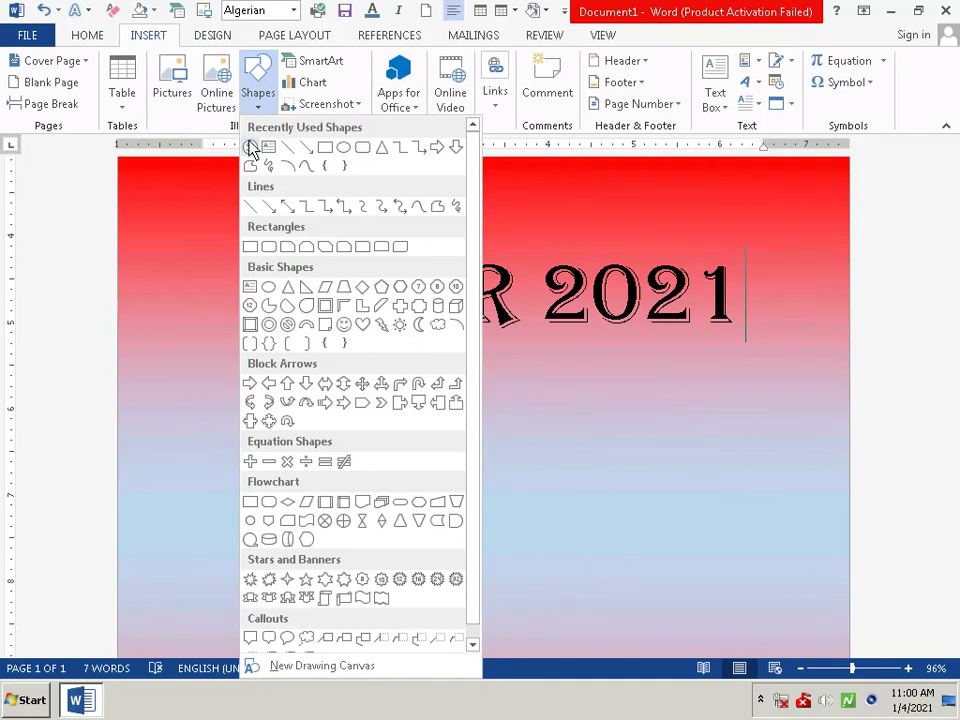
click(250, 147)
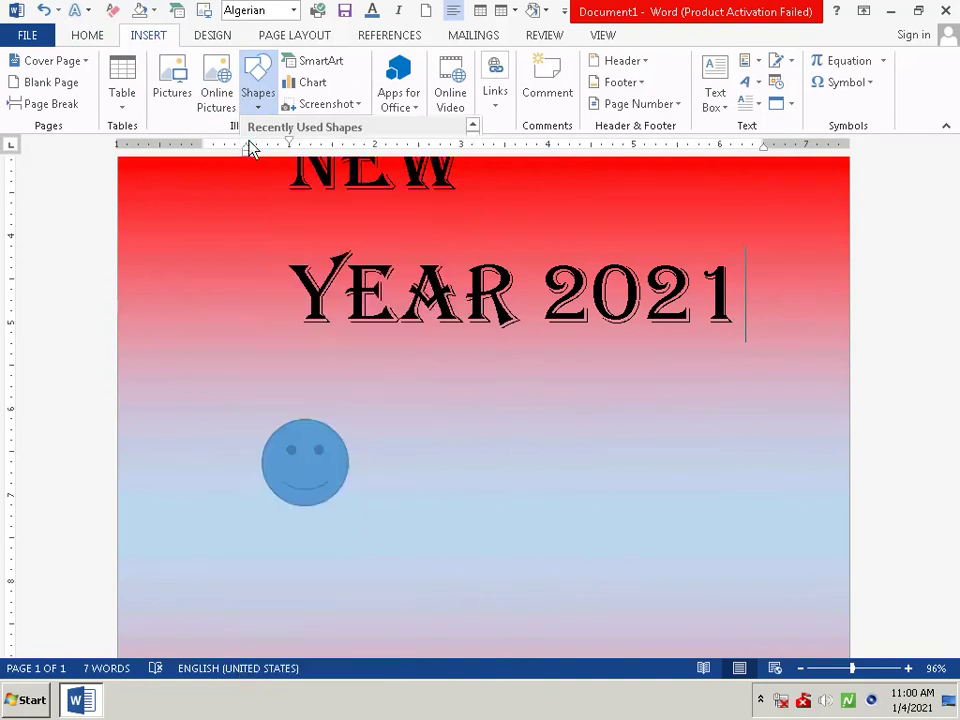
click(765, 458)
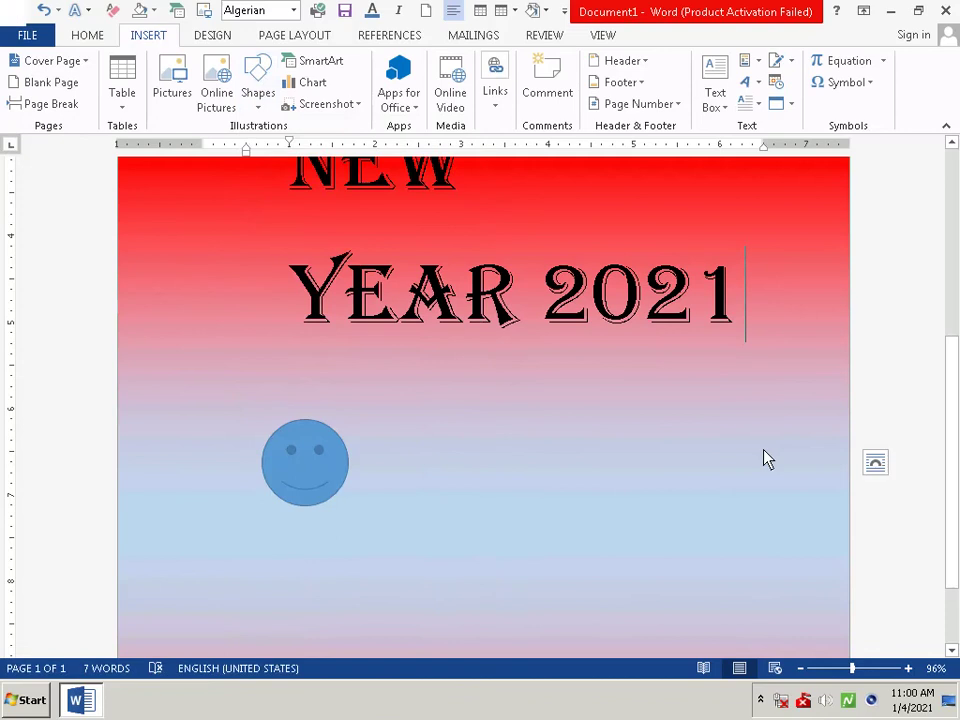
drag(797, 473, 740, 443)
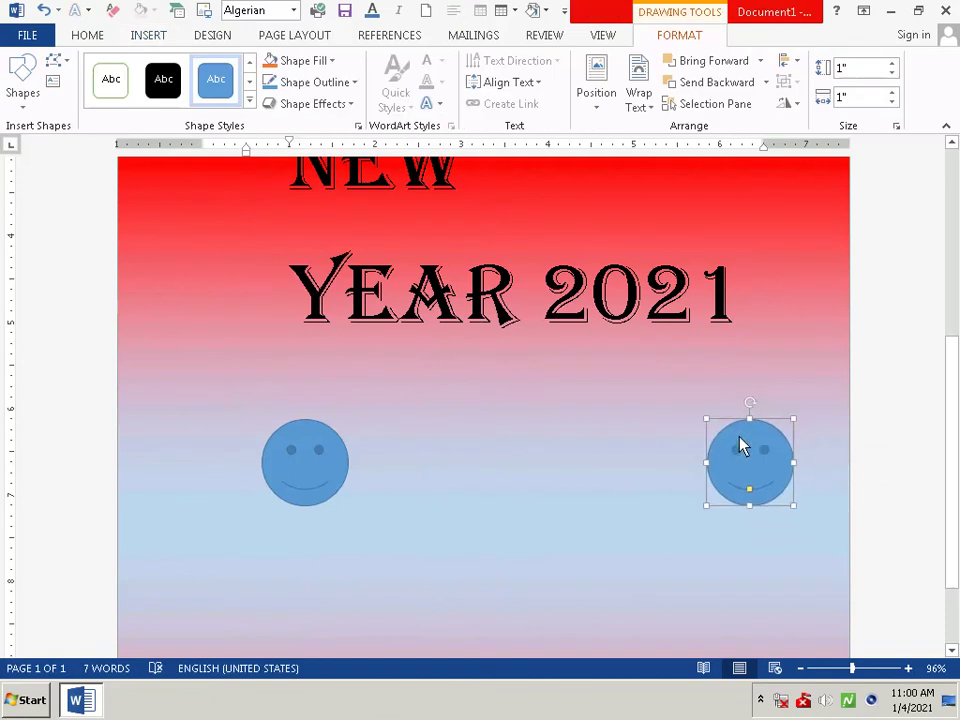
click(585, 461)
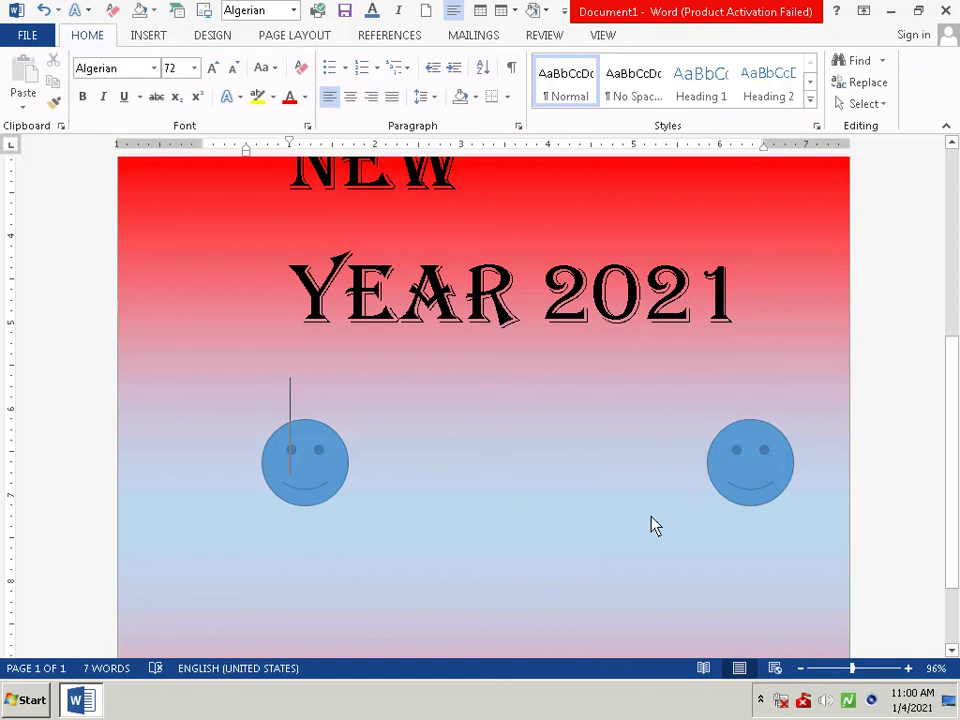
click(812, 282)
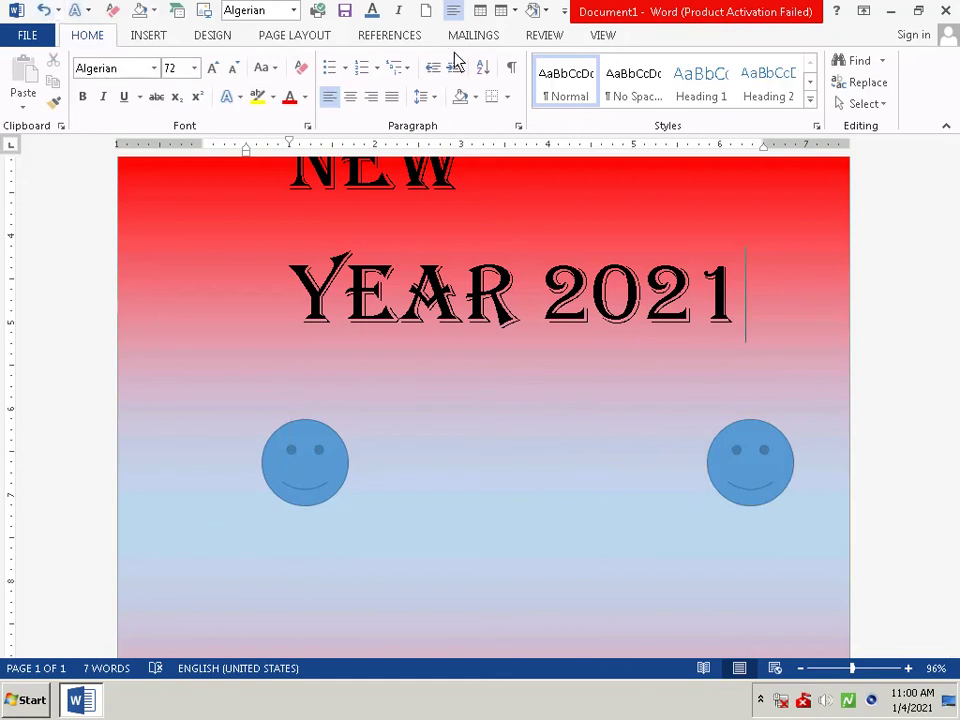
- Drag out a large 5-point star centred between the two smileys
click(148, 35)
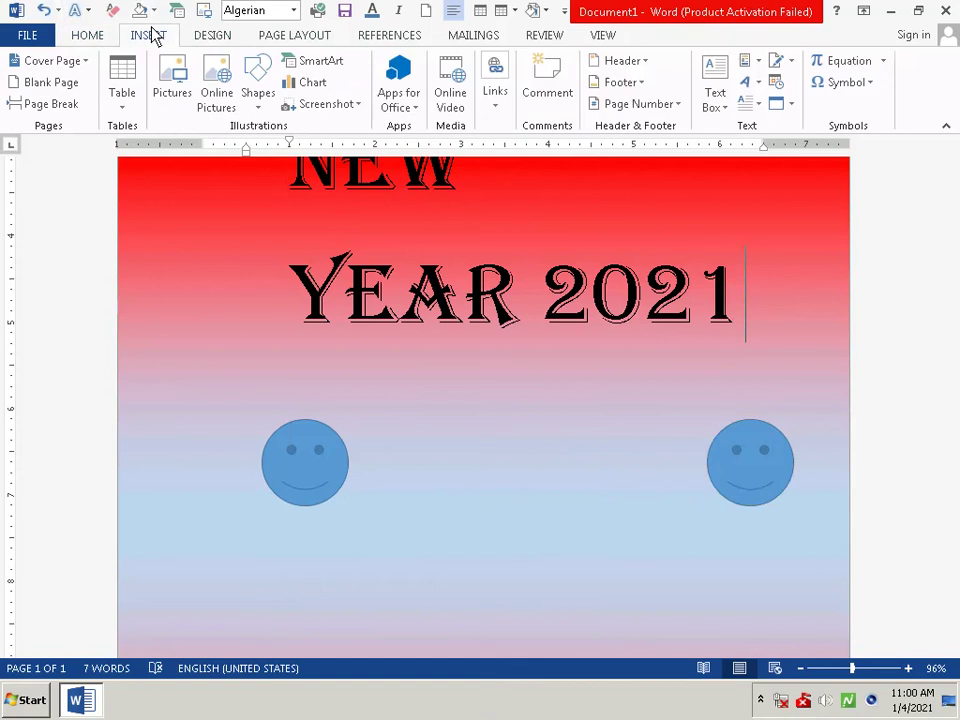
click(255, 100)
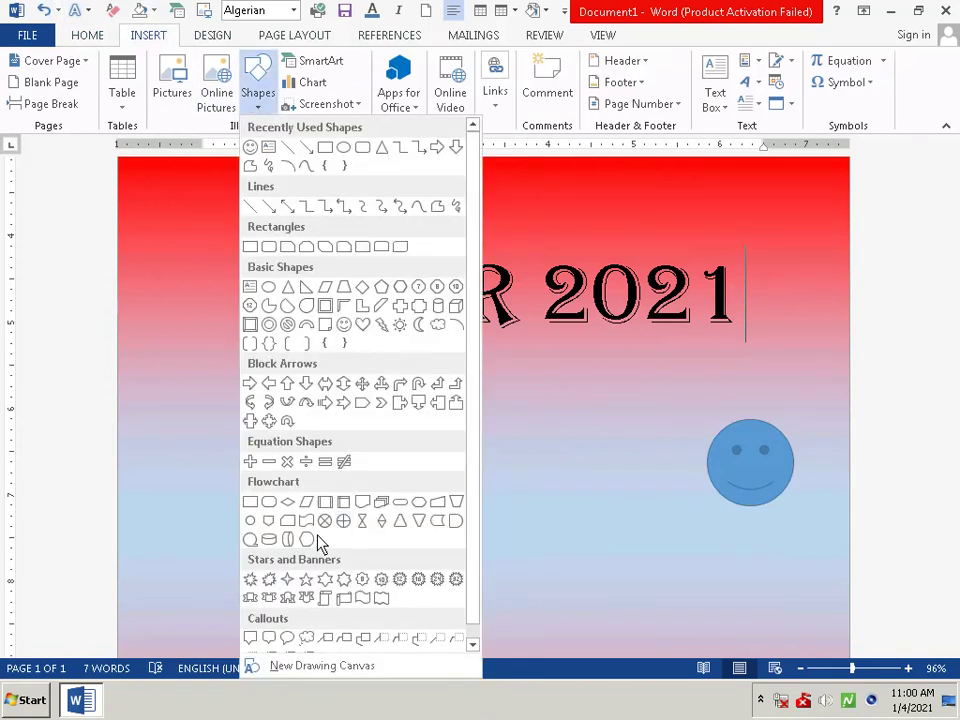
click(307, 579)
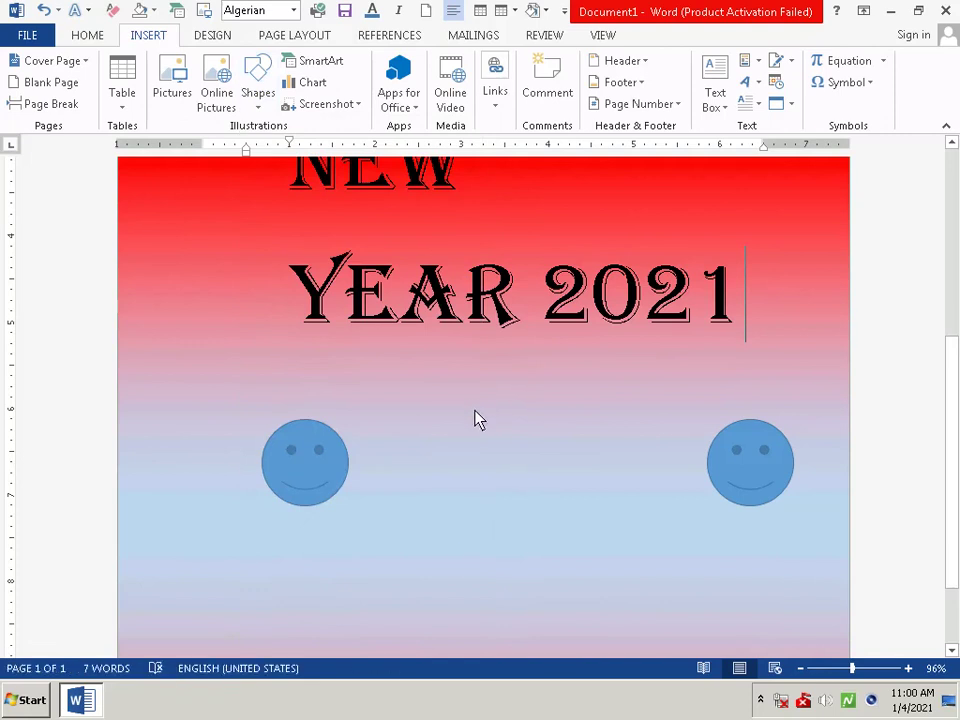
drag(475, 417, 595, 640)
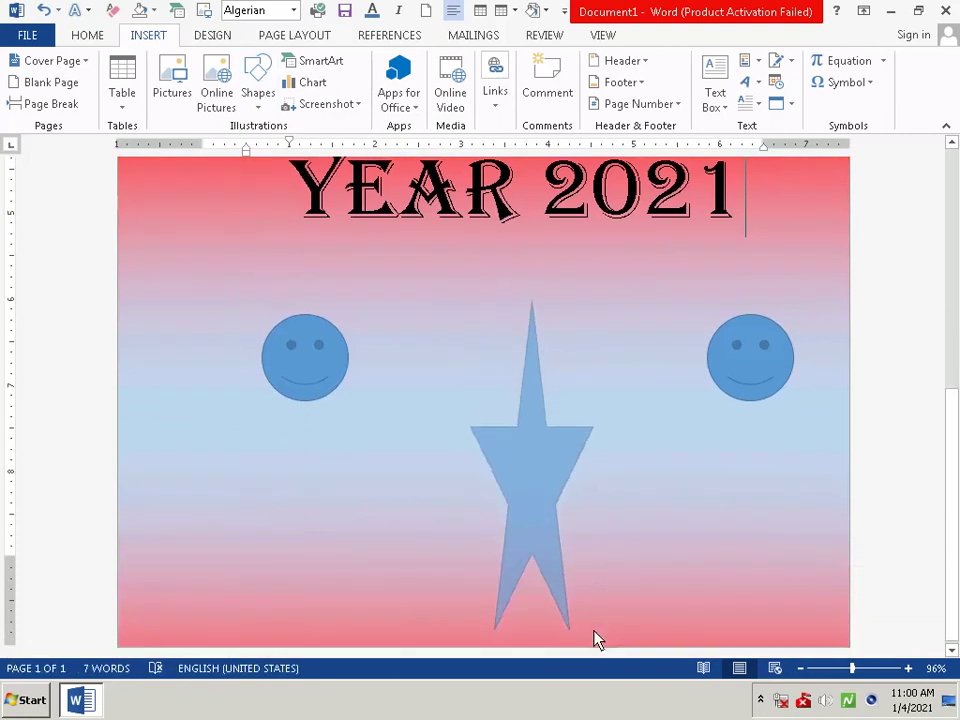
mouse_move(595, 640)
mouse_down()
mouse_move(620, 522)
mouse_move(690, 646)
mouse_up()
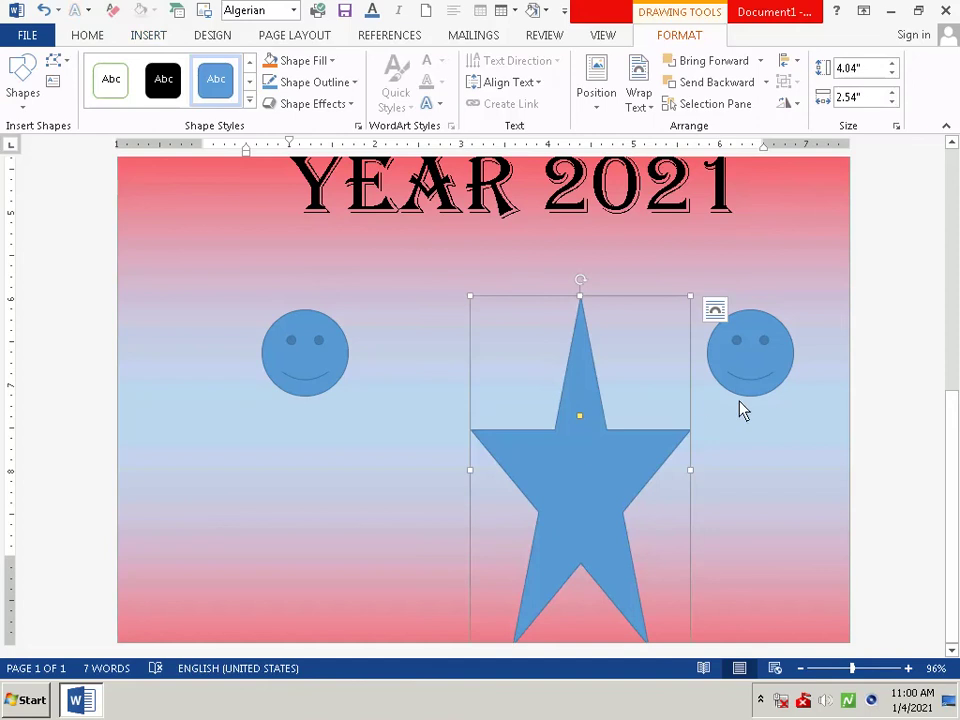
click(784, 495)
click(549, 484)
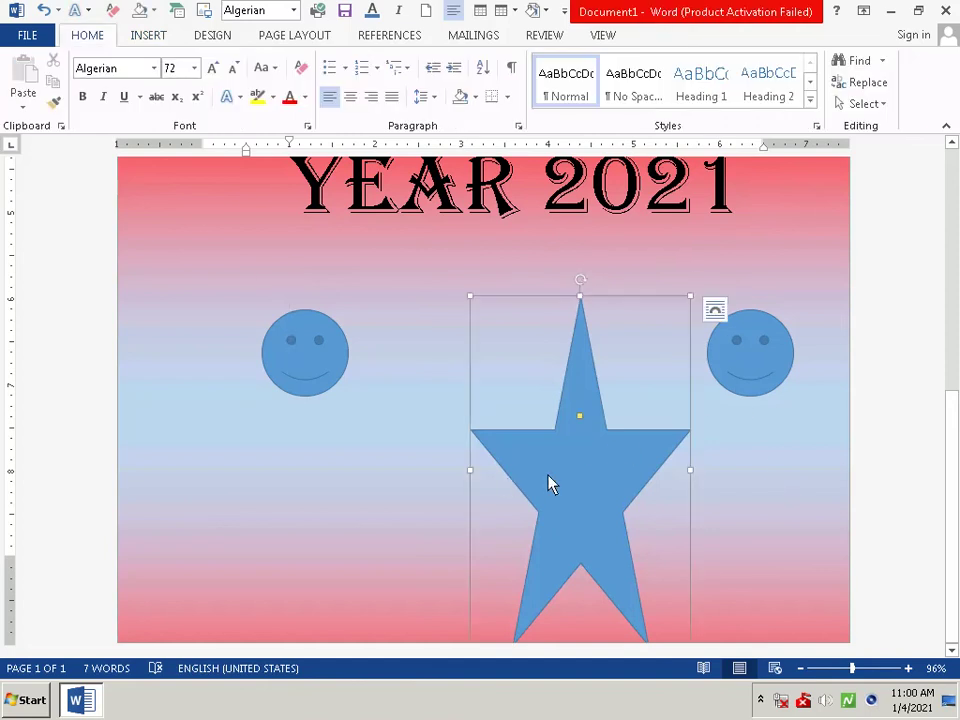
click(810, 491)
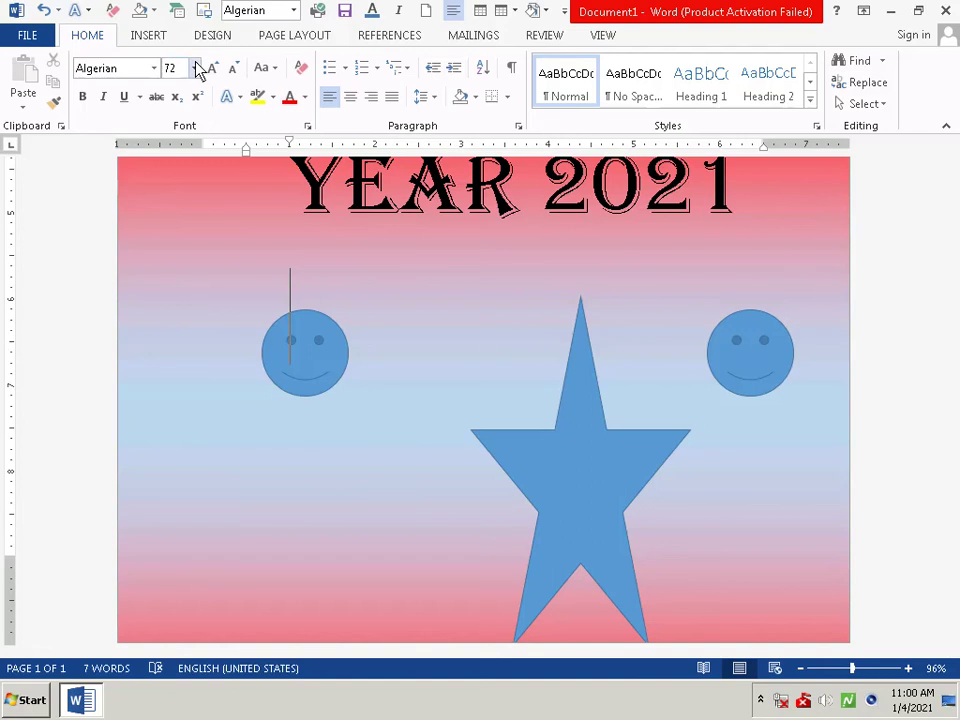
- Type 'Happy new year' left-aligned inside the star
click(516, 471)
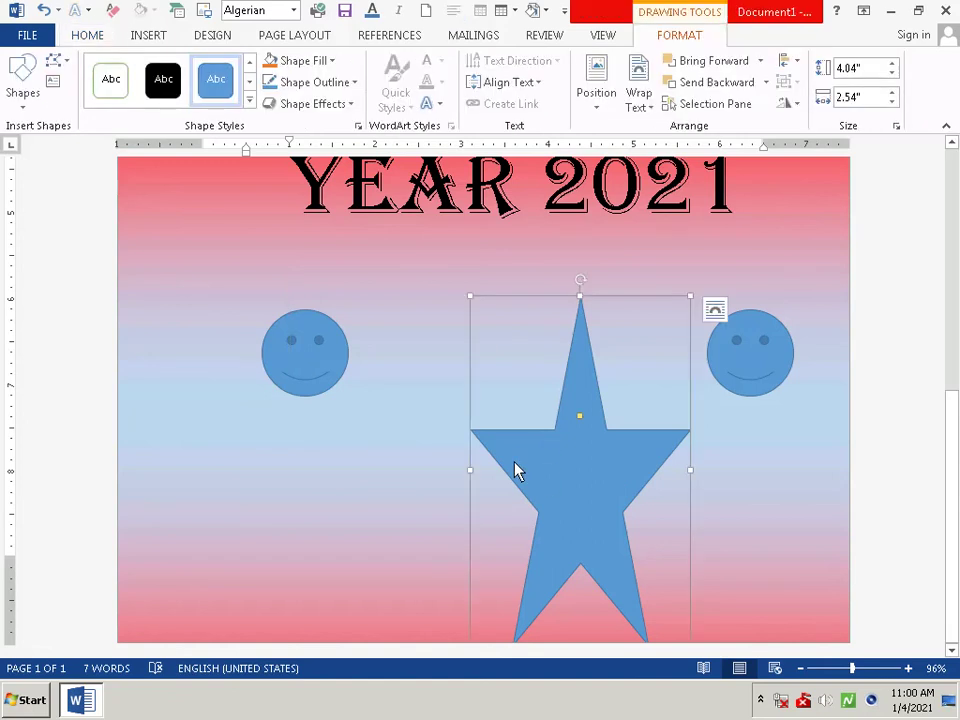
text(jhj)
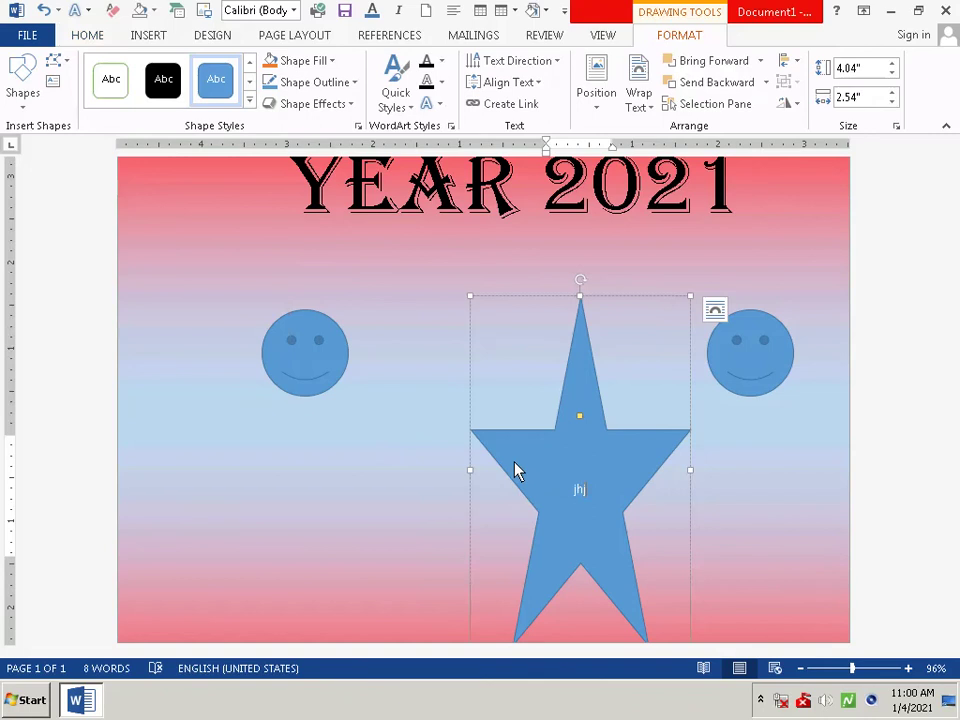
key(BackSpace)
key(BackSpace)
key(BackSpace)
key(ctrl+l)
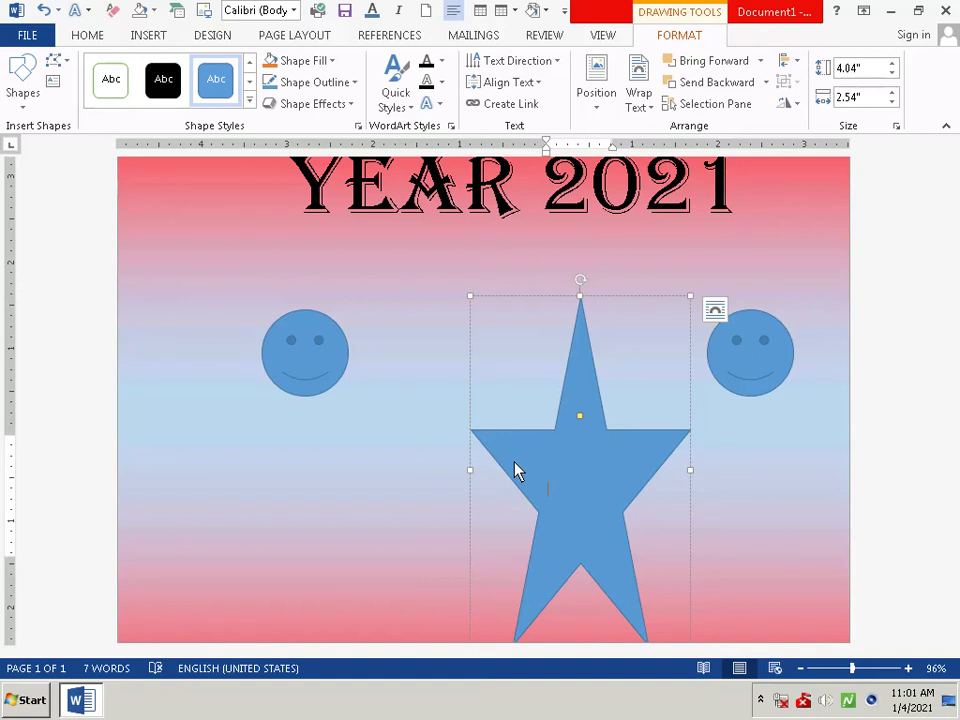
text(H)
text(ao)
key(BackSpace)
text(pp)
text(y)
text( ne)
text(w)
text( ye)
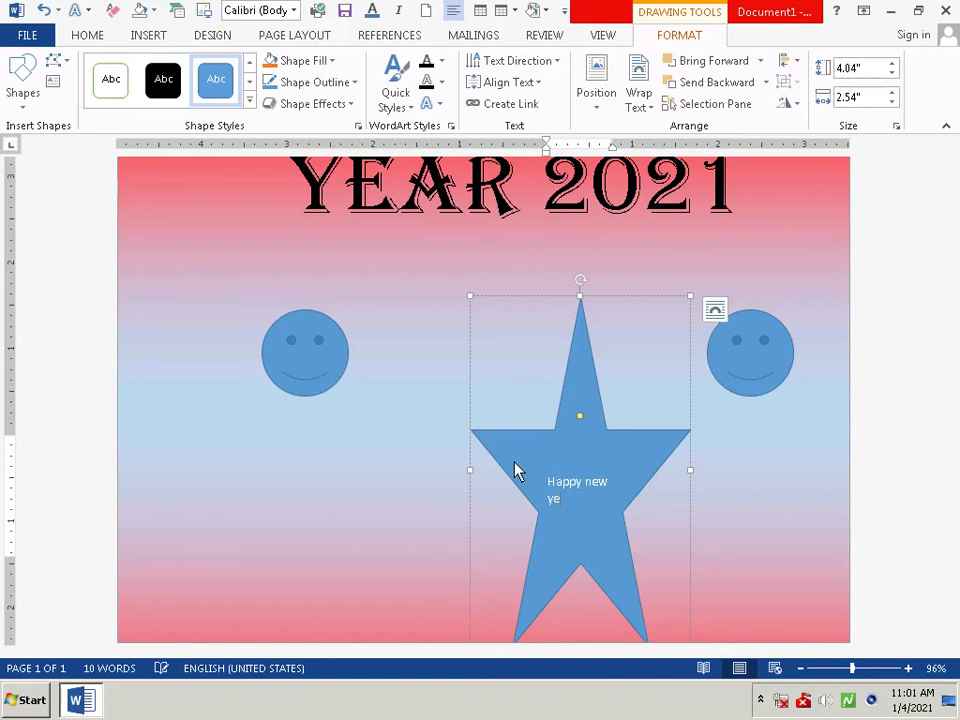
text(a)
text(r)
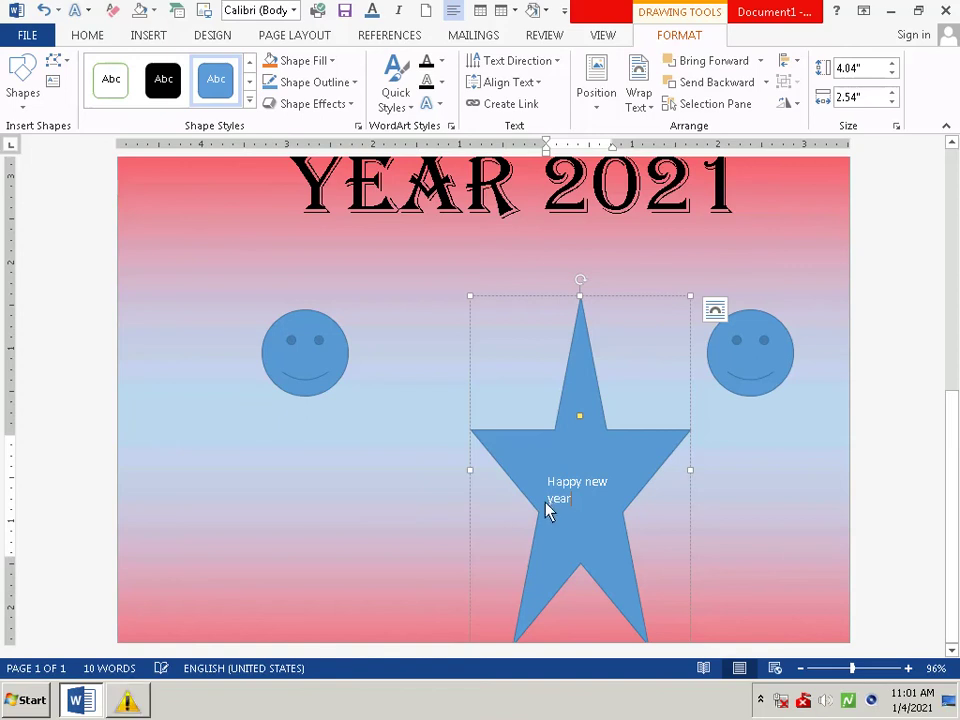
- Move the word 'year' to the front of the star's text and select it all
key(ctrl+m)
key(ctrl+z)
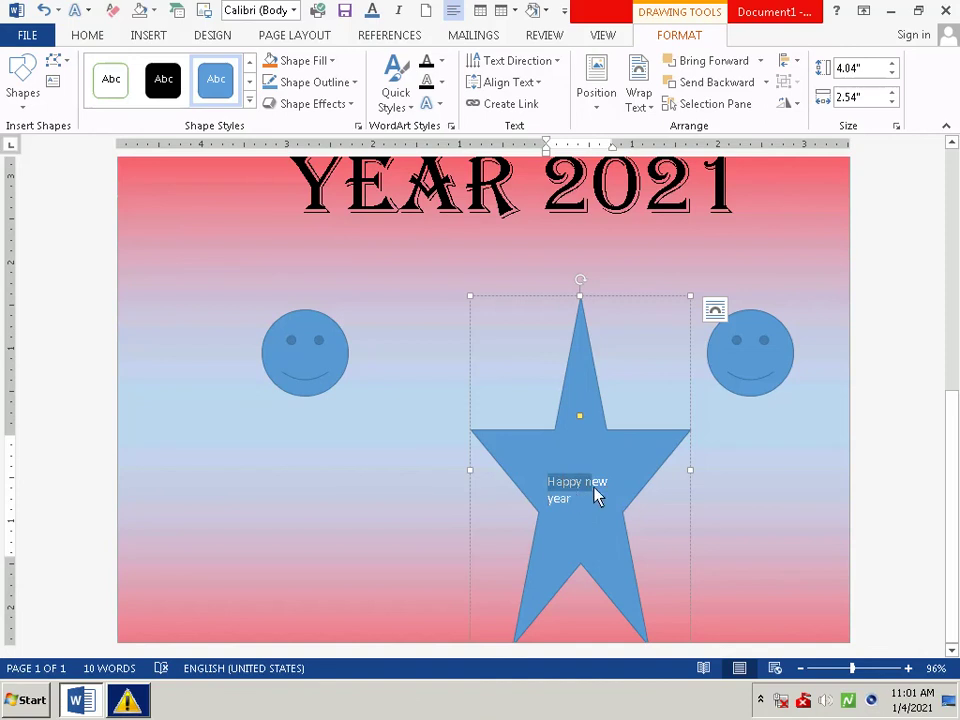
drag(598, 495, 604, 516)
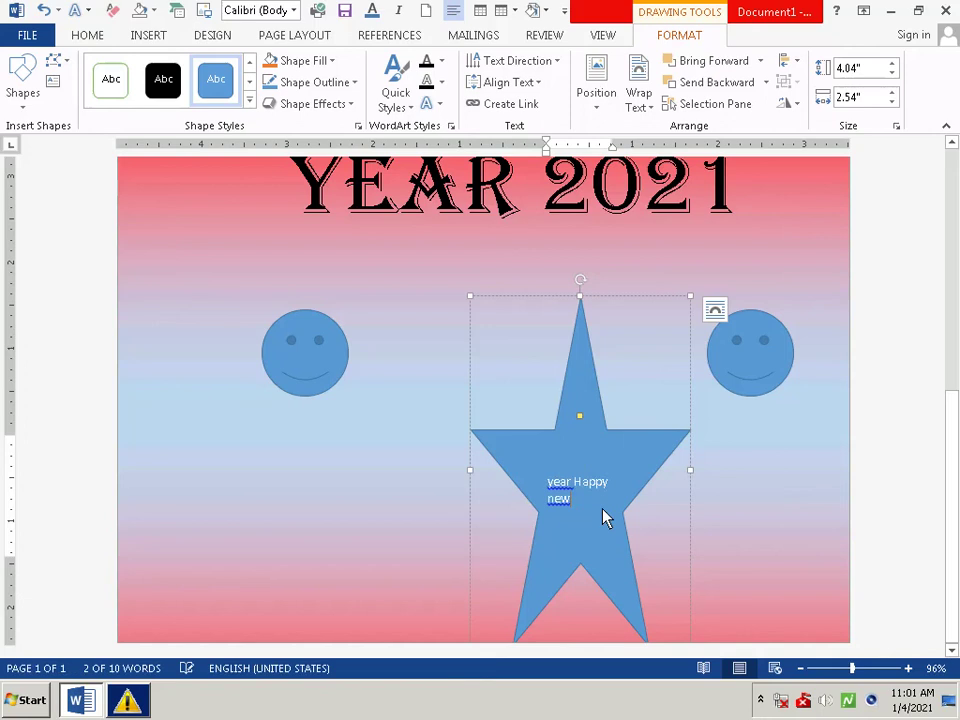
key(ctrl+a)
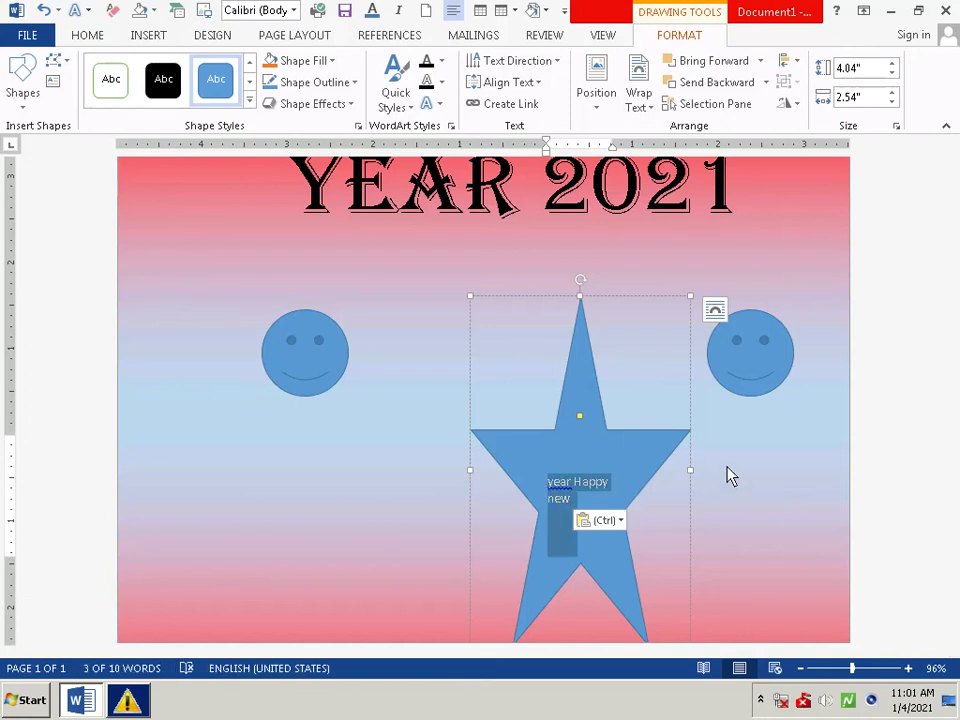
- Set the star's text to size 36, then change it to 20
click(760, 455)
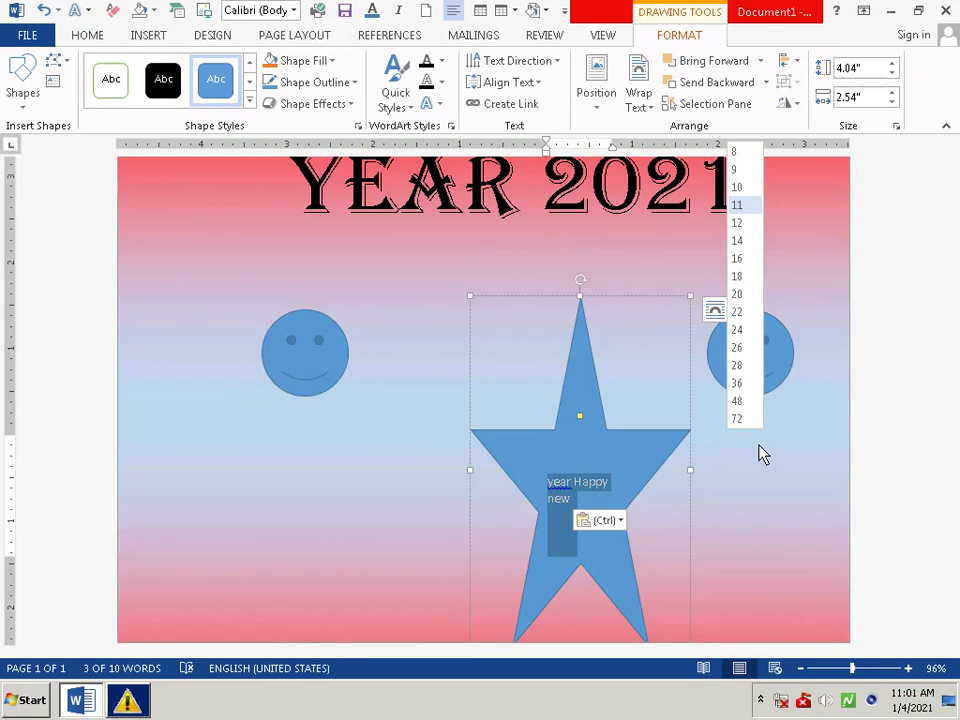
click(738, 386)
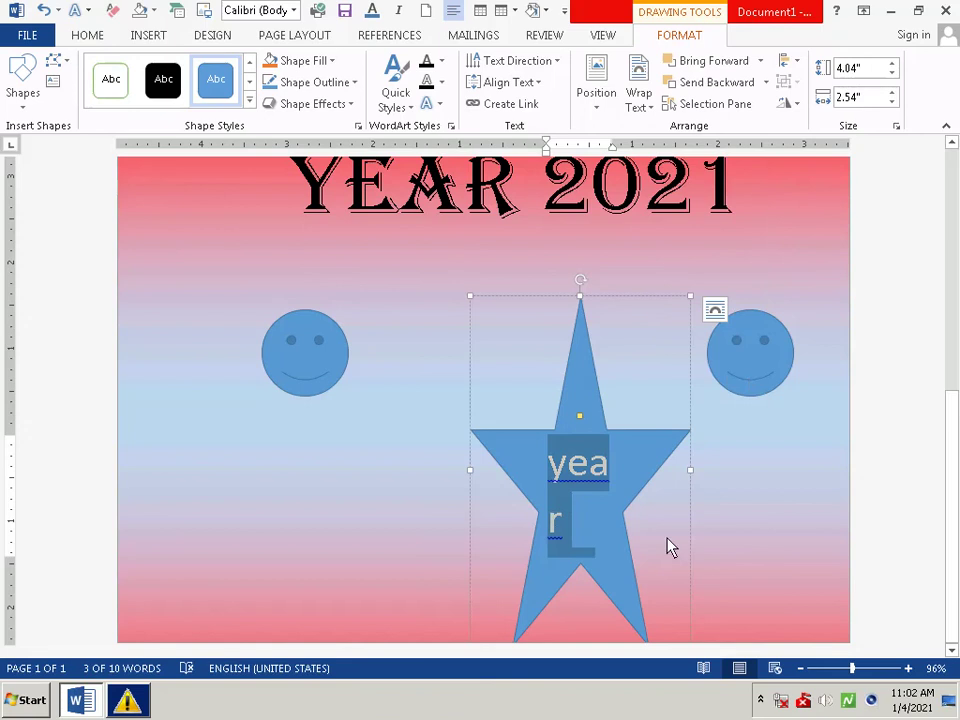
click(757, 453)
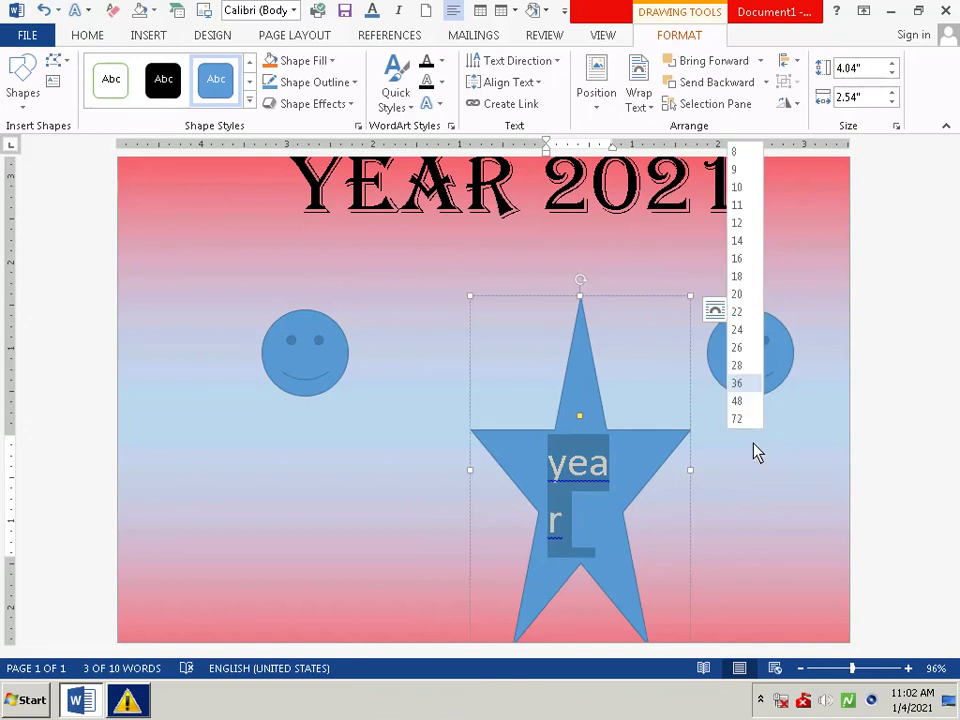
click(735, 296)
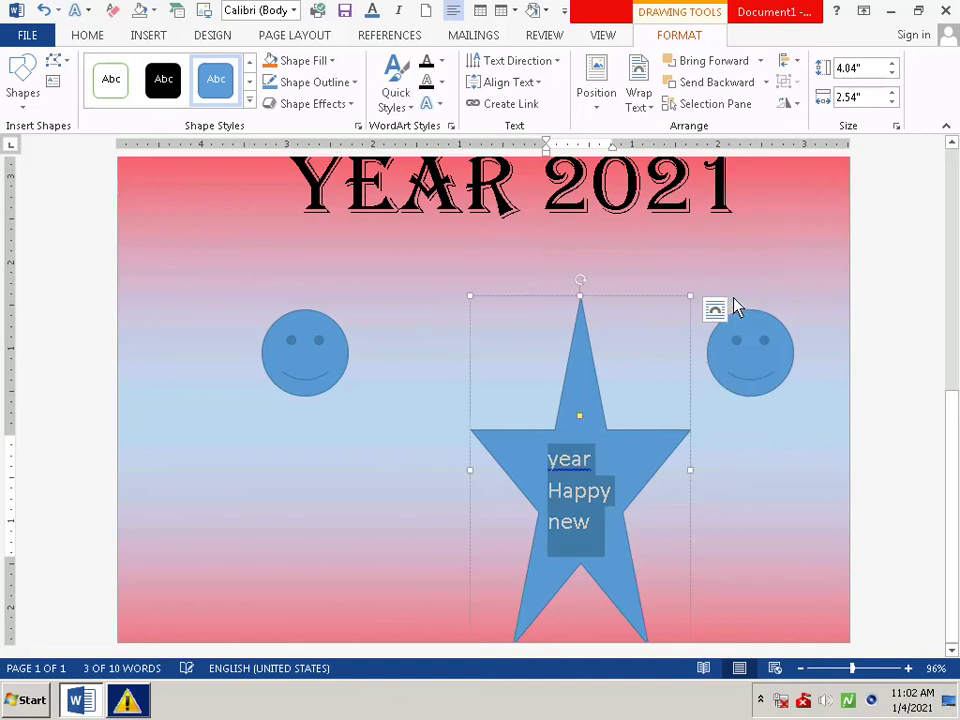
click(604, 542)
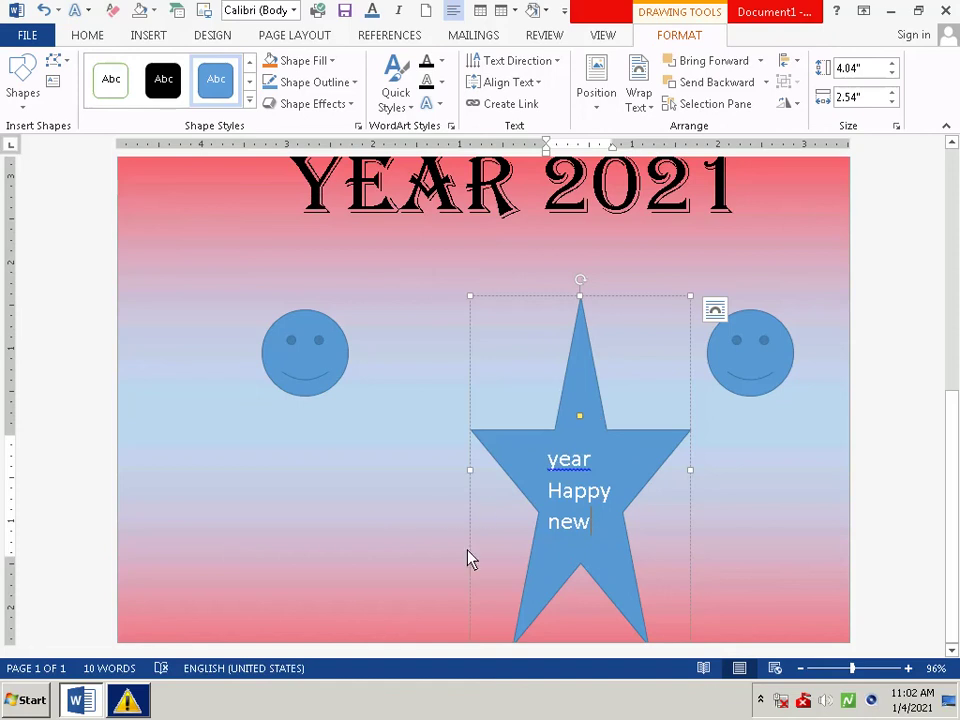
- Nudge the star left and edit its text to read 'Happy new year 2021'
mouse_move(470, 558)
mouse_down()
mouse_move(398, 528)
mouse_move(397, 563)
mouse_up()
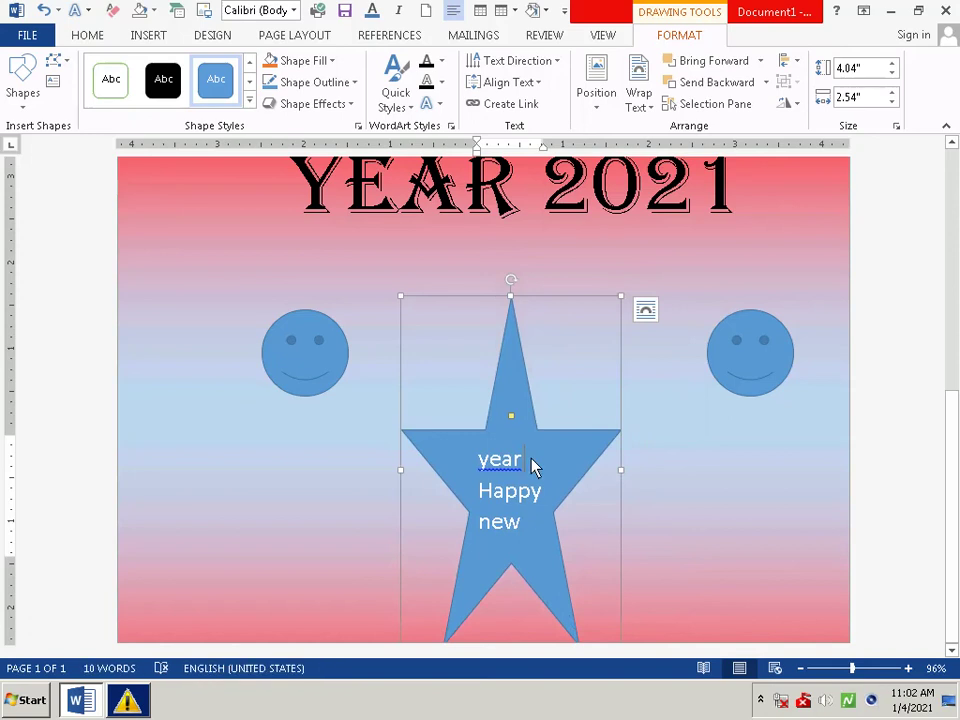
key(Delete)
key(BackSpace)
key(BackSpace)
key(BackSpace)
key(BackSpace)
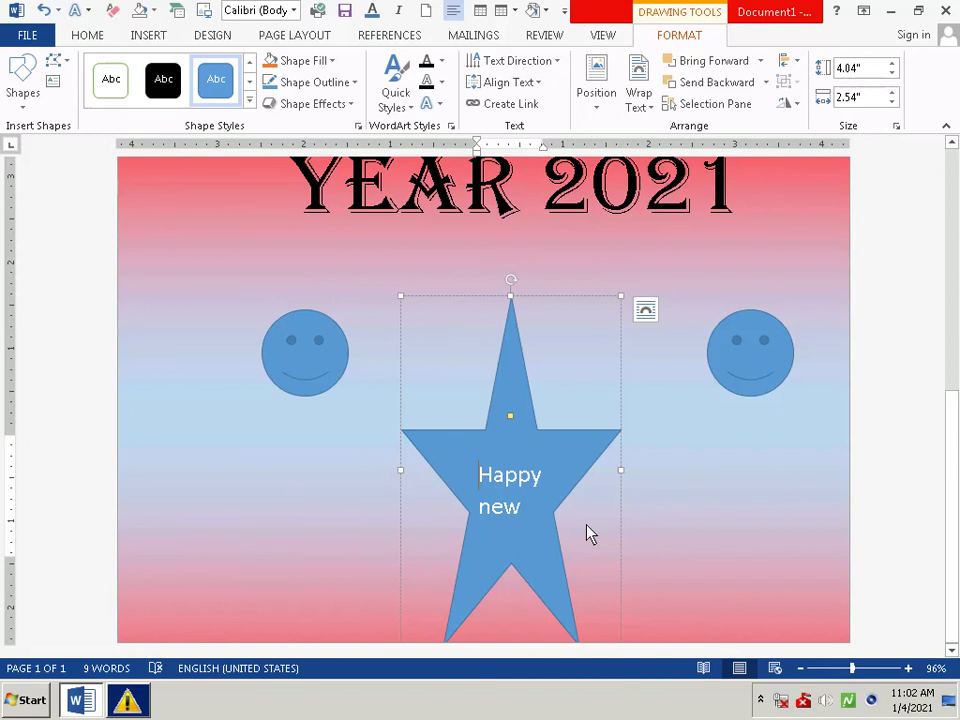
click(535, 522)
text(y)
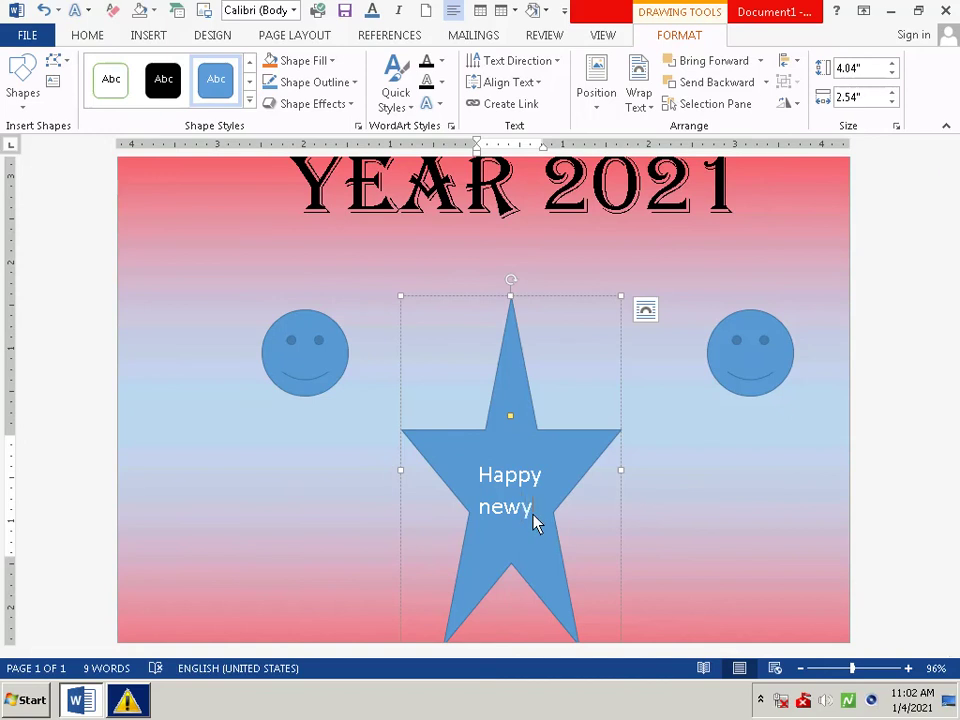
key(BackSpace)
text(y)
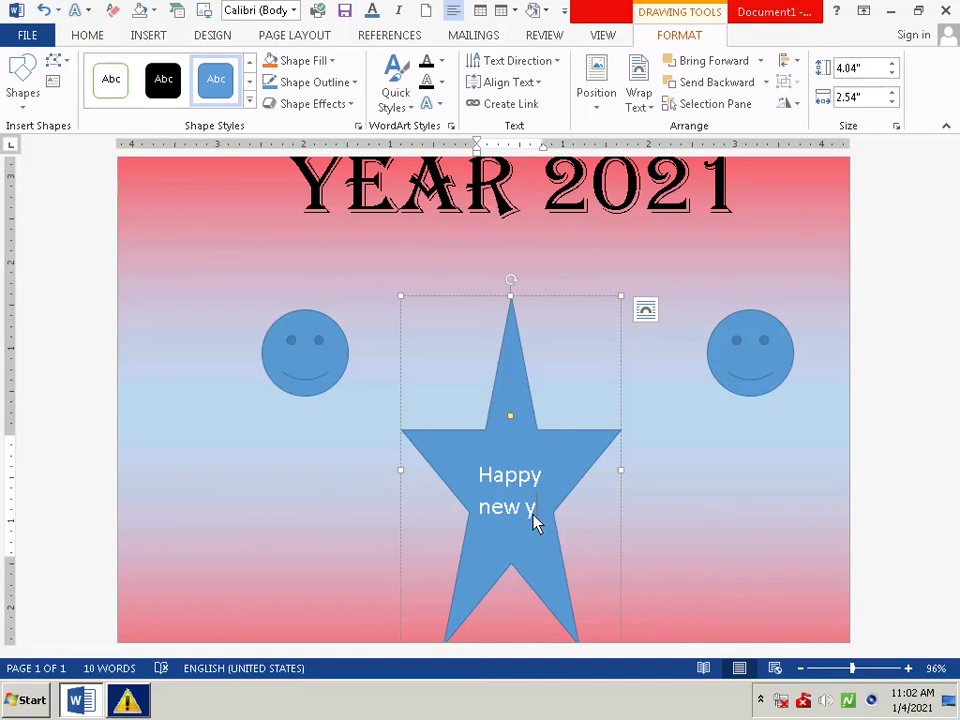
text(ear)
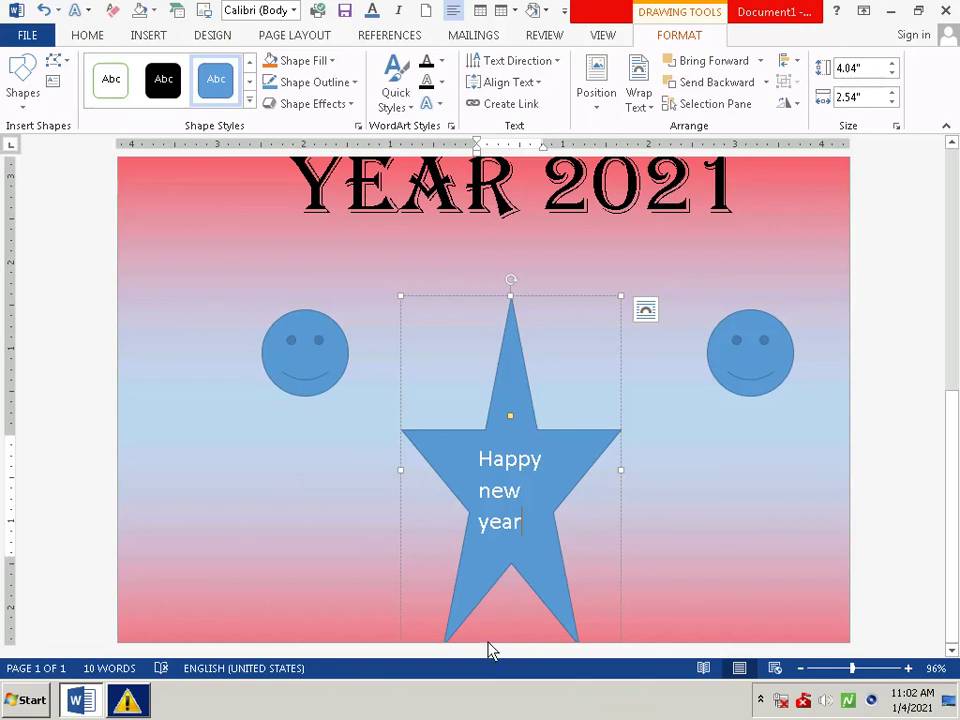
text(2)
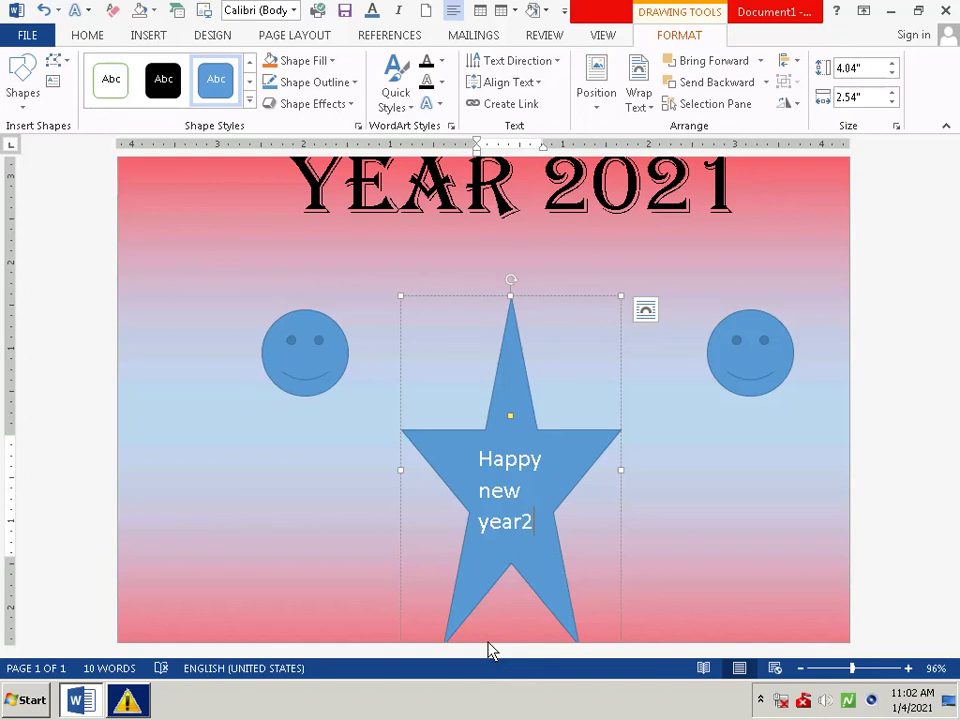
key(BackSpace)
text(202)
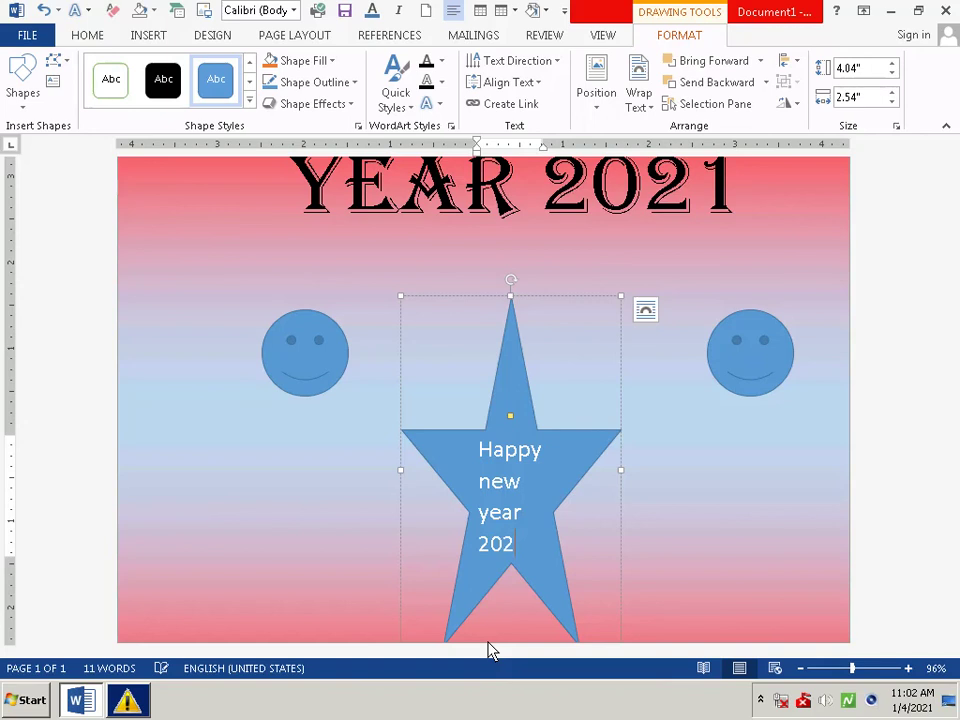
text(1)
click(726, 566)
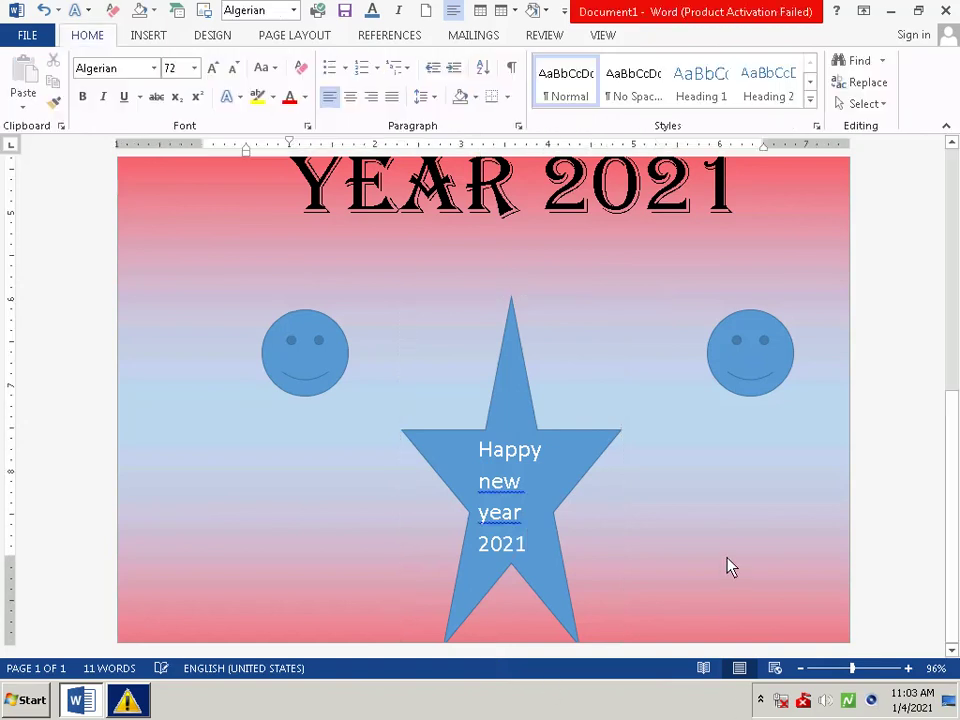
- Clear the spelling underline on the star's text with Ignore Once
click(742, 190)
right_click(508, 509)
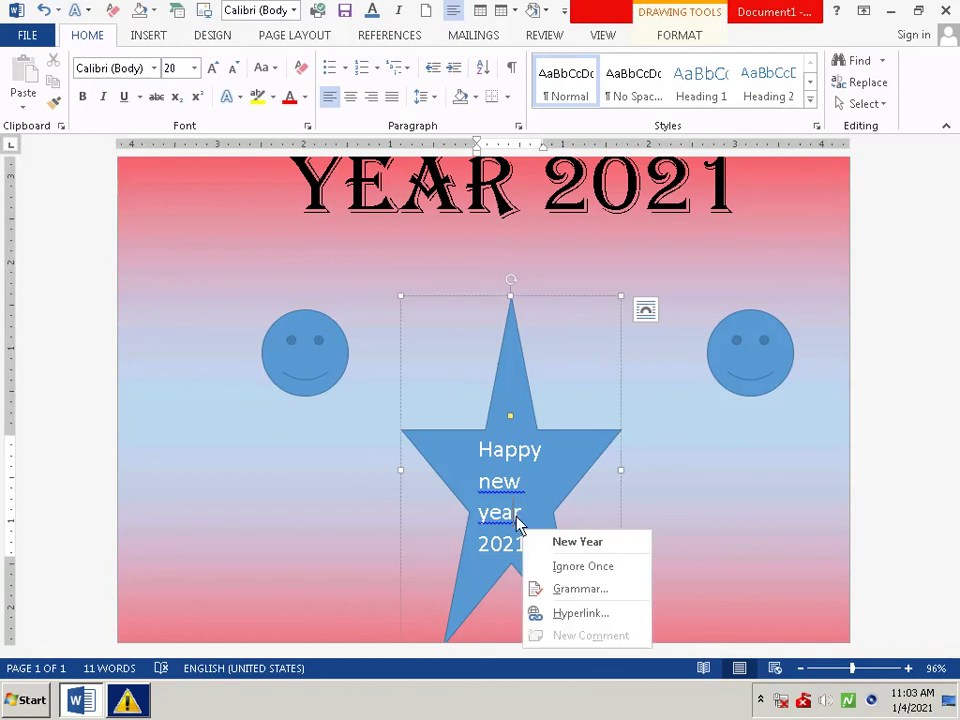
click(549, 570)
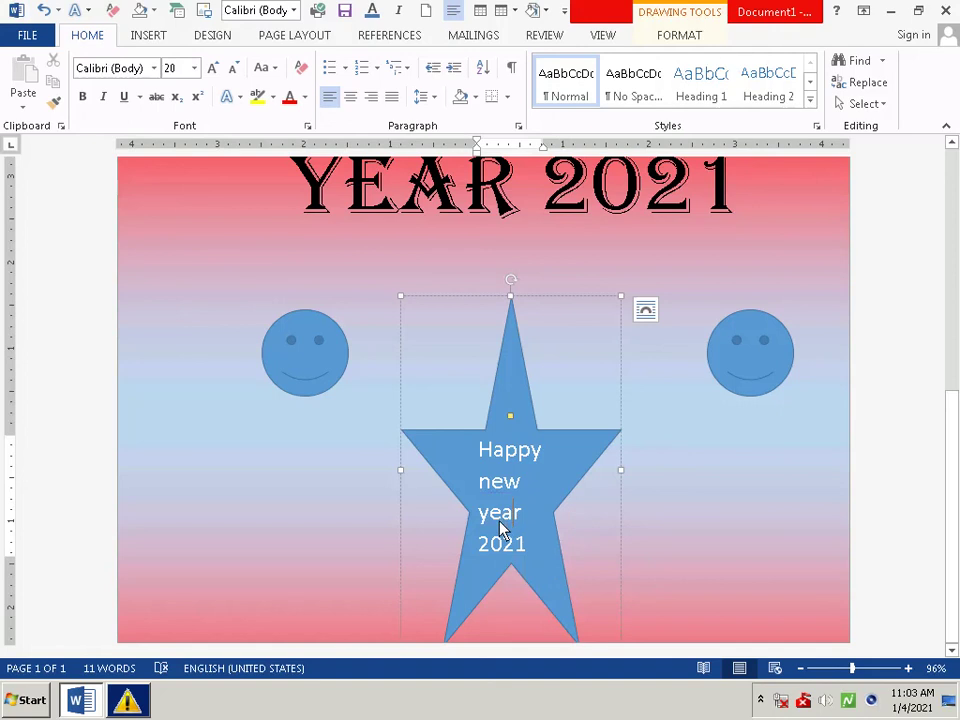
click(632, 540)
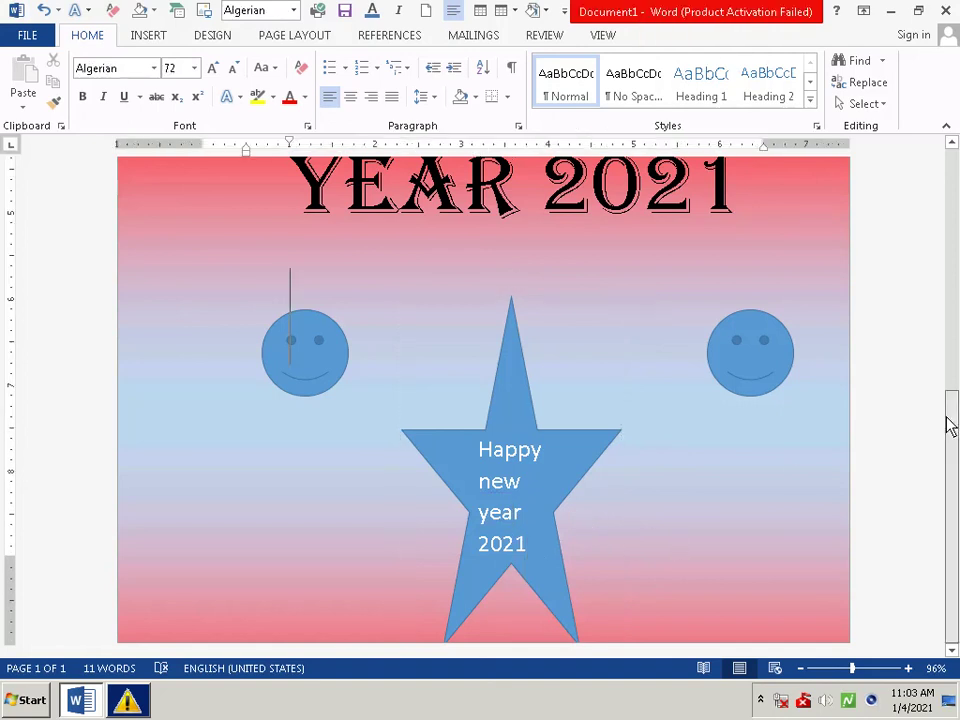
- Place a small 4-point star just left of YEAR 2021
scroll(949, 424, up, 3)
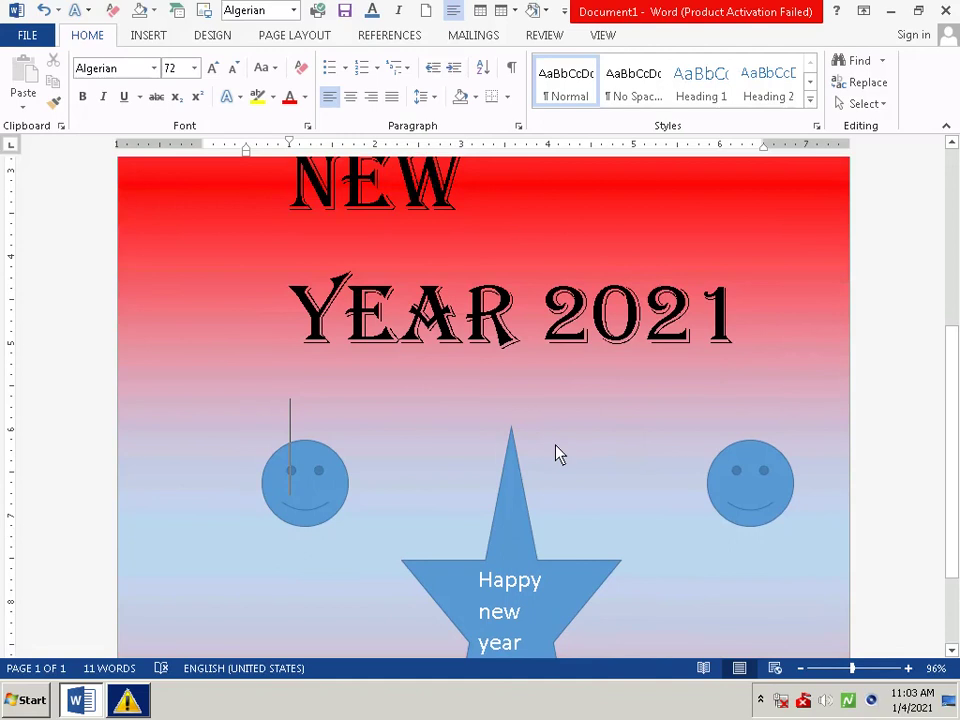
click(150, 35)
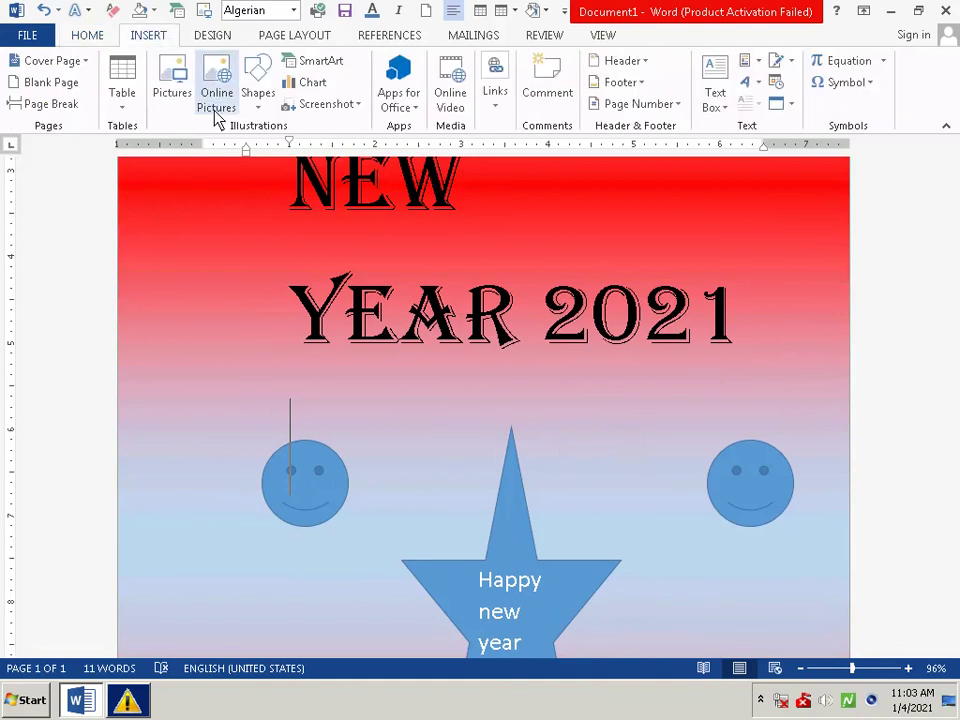
click(268, 100)
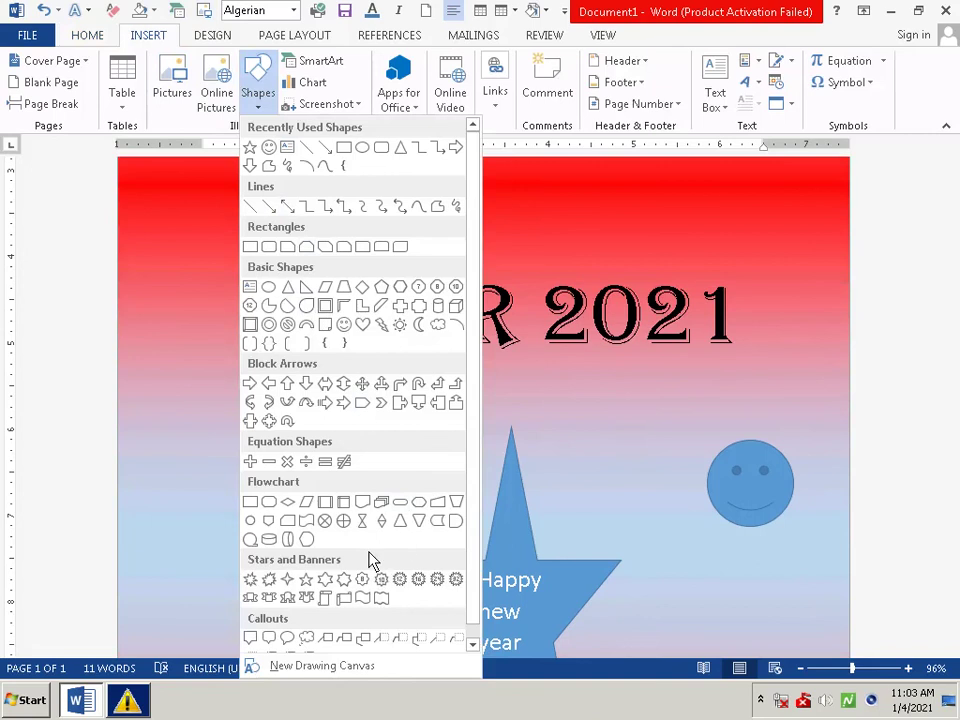
click(287, 581)
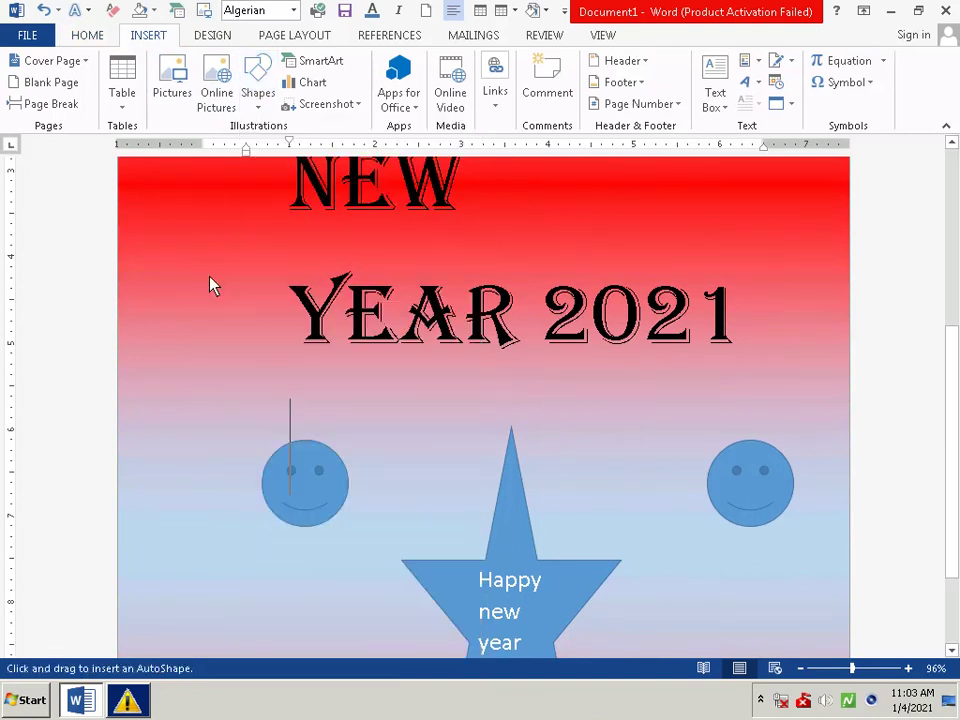
click(219, 245)
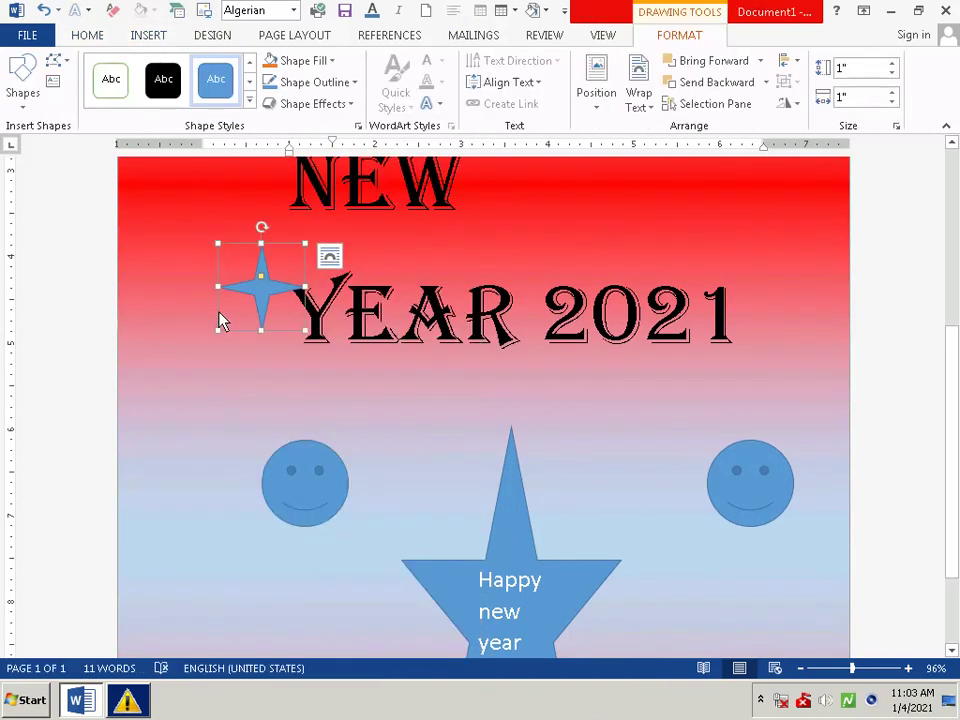
mouse_move(219, 321)
mouse_down()
mouse_move(166, 301)
mouse_move(184, 330)
mouse_up()
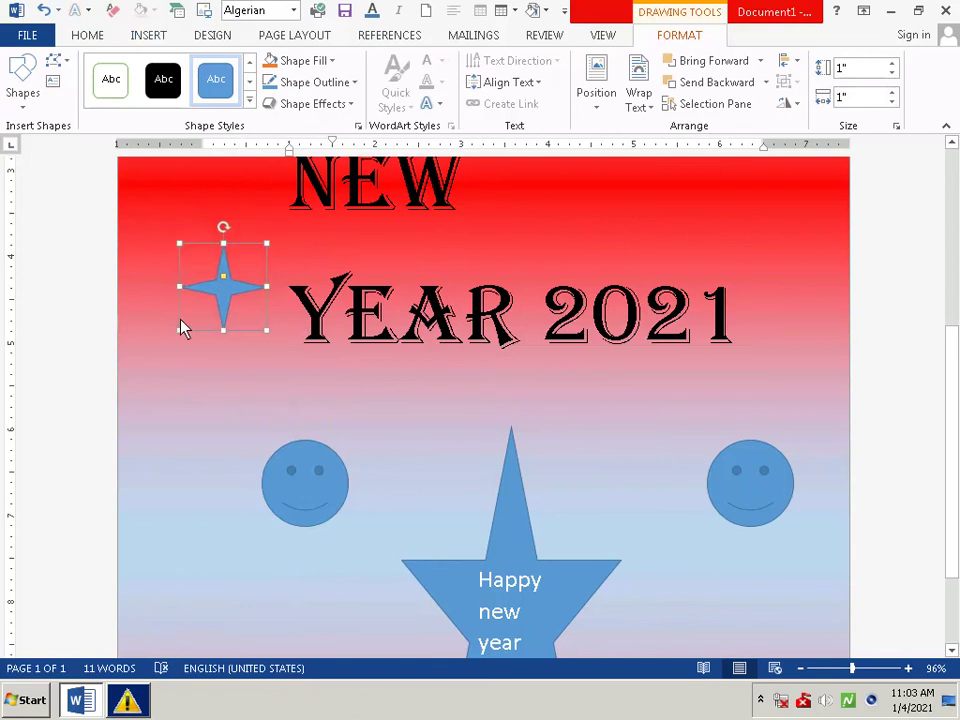
click(183, 435)
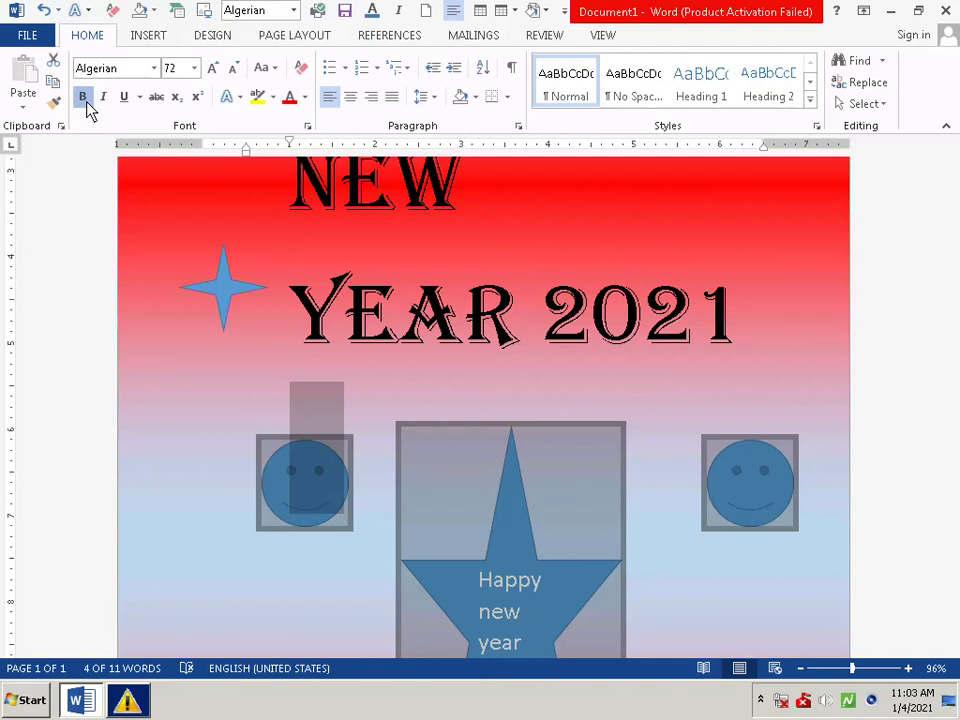
- Toggle italic on and back off, then clear the selection
click(101, 99)
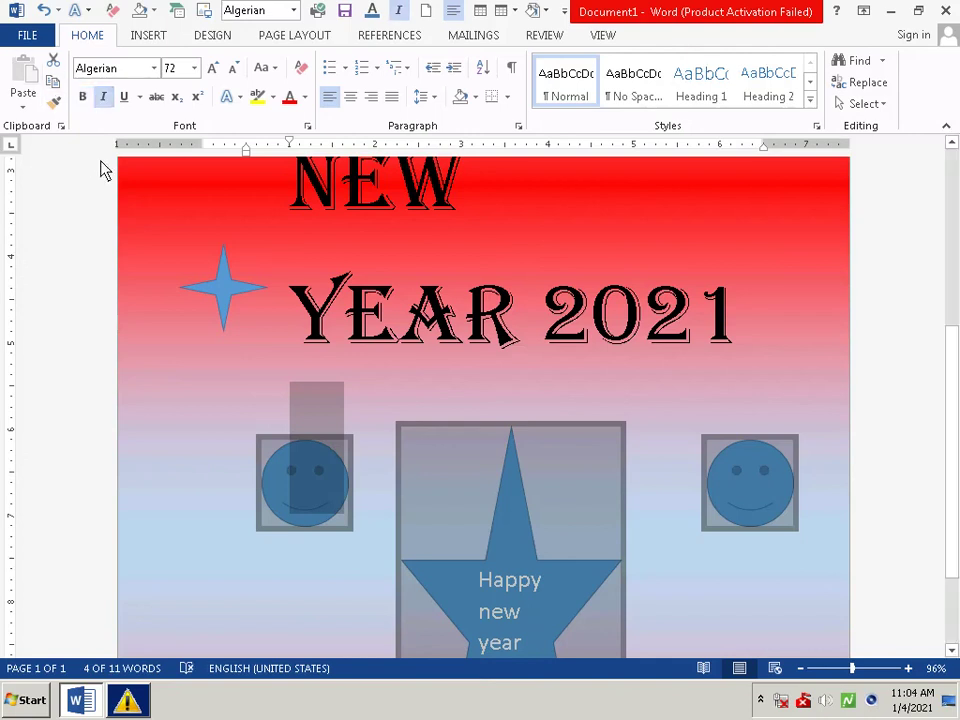
click(103, 97)
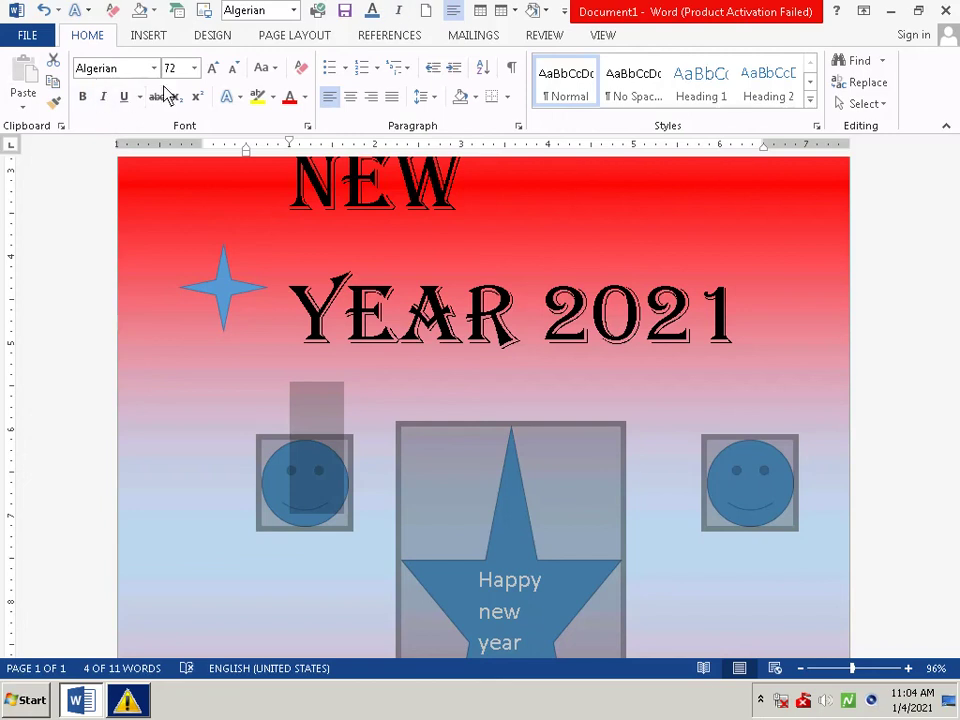
click(828, 369)
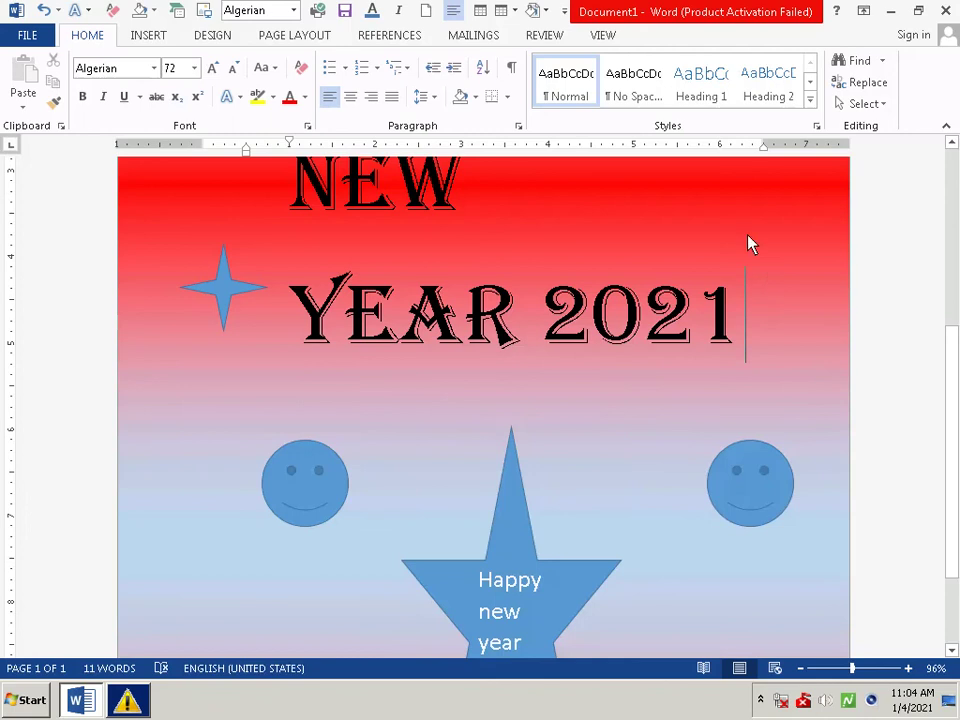
- Place a matching 4-point star just right of YEAR 2021
click(150, 38)
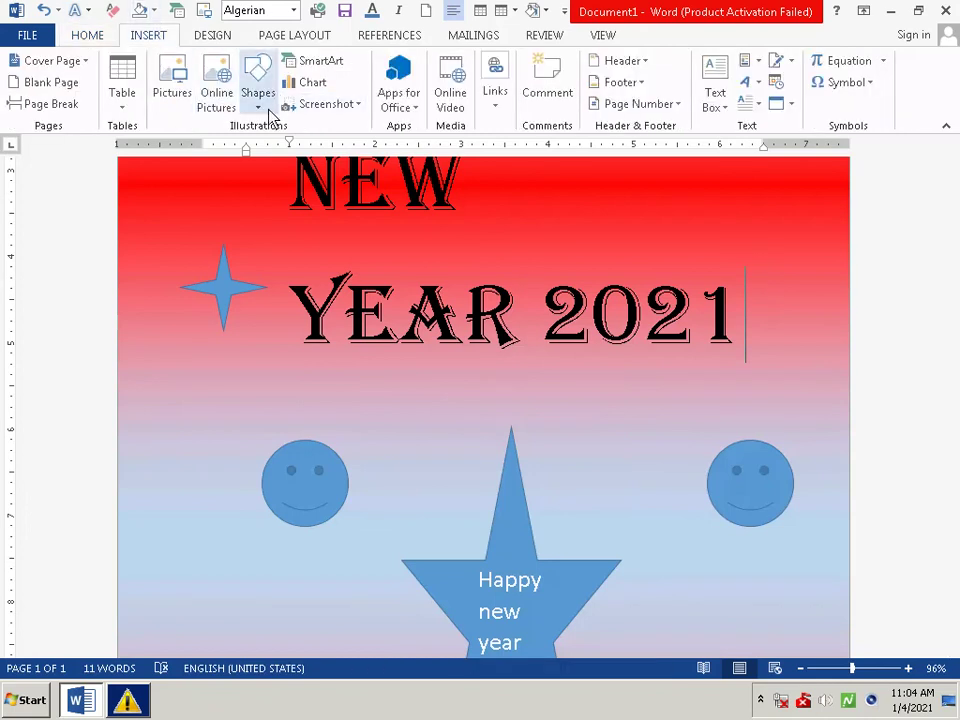
click(266, 108)
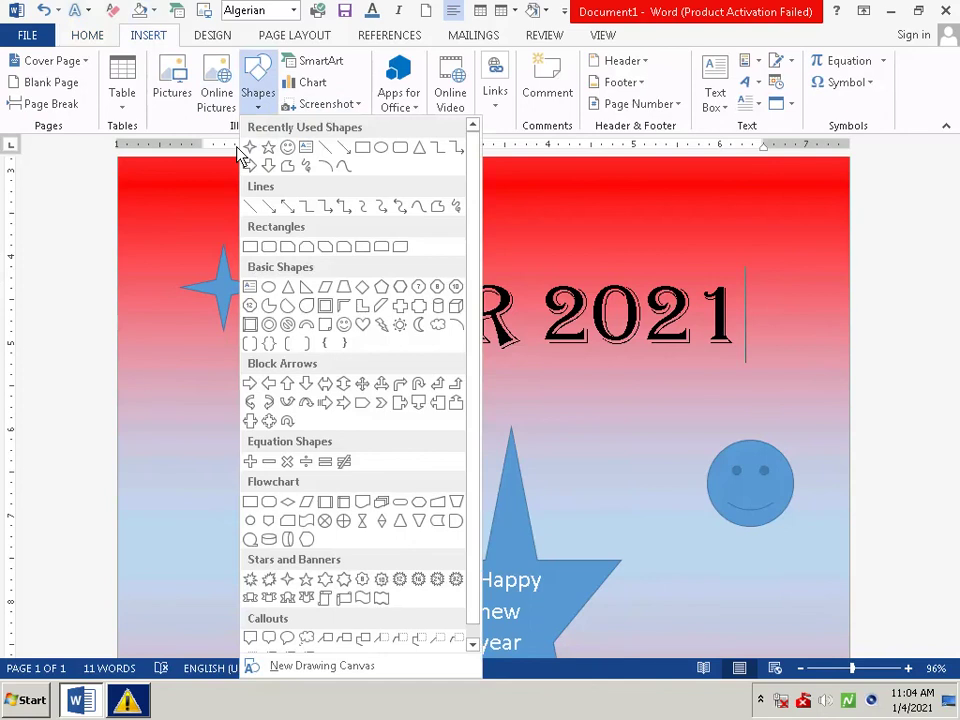
click(252, 149)
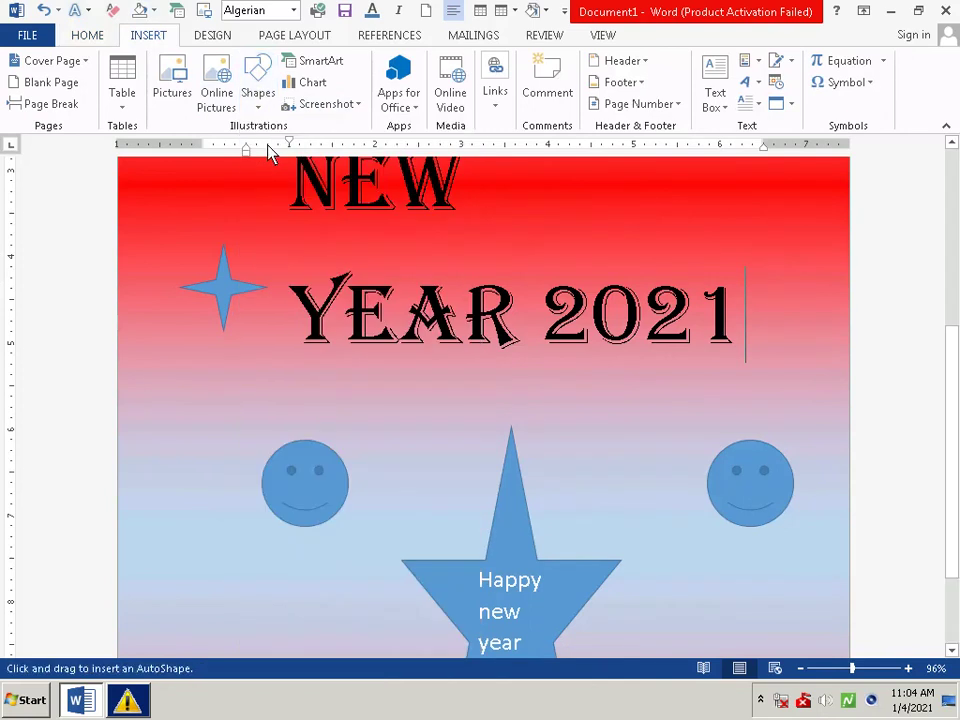
click(777, 271)
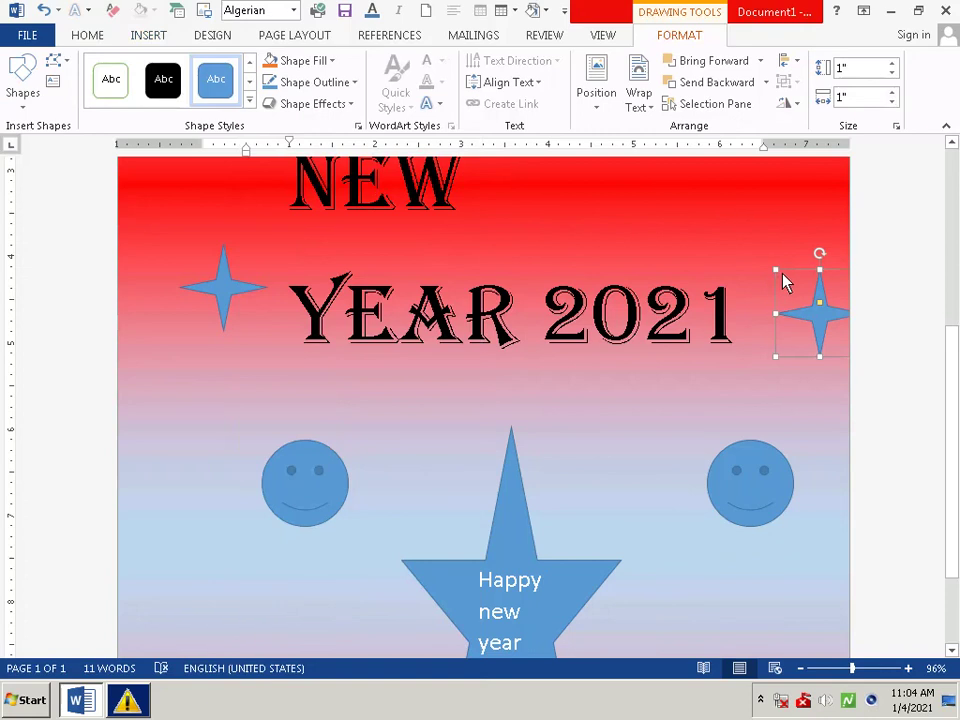
drag(785, 283, 752, 281)
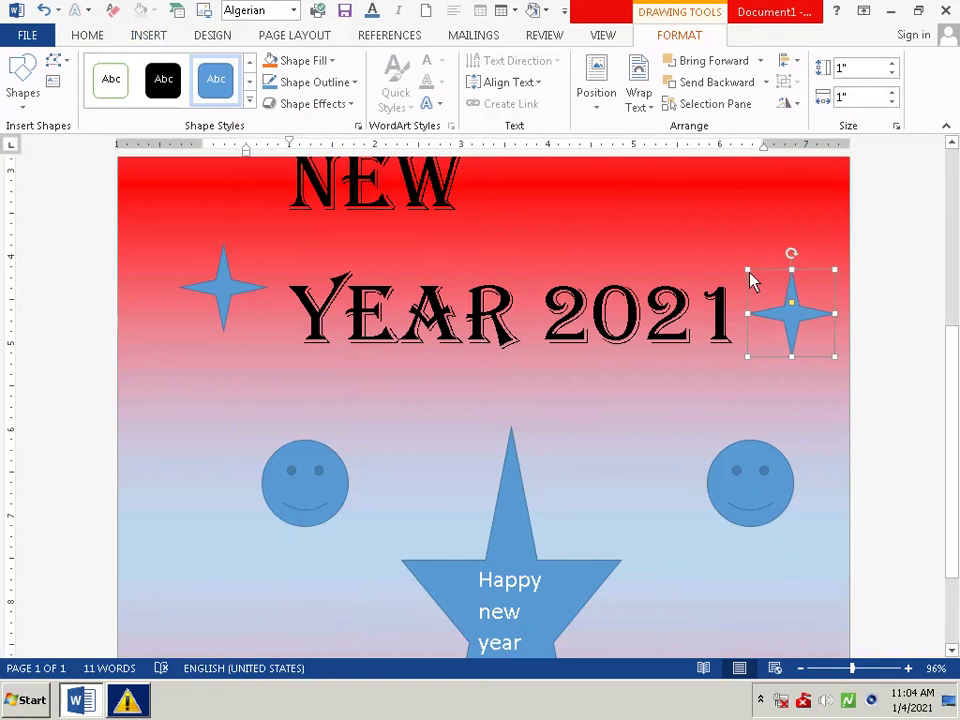
click(726, 260)
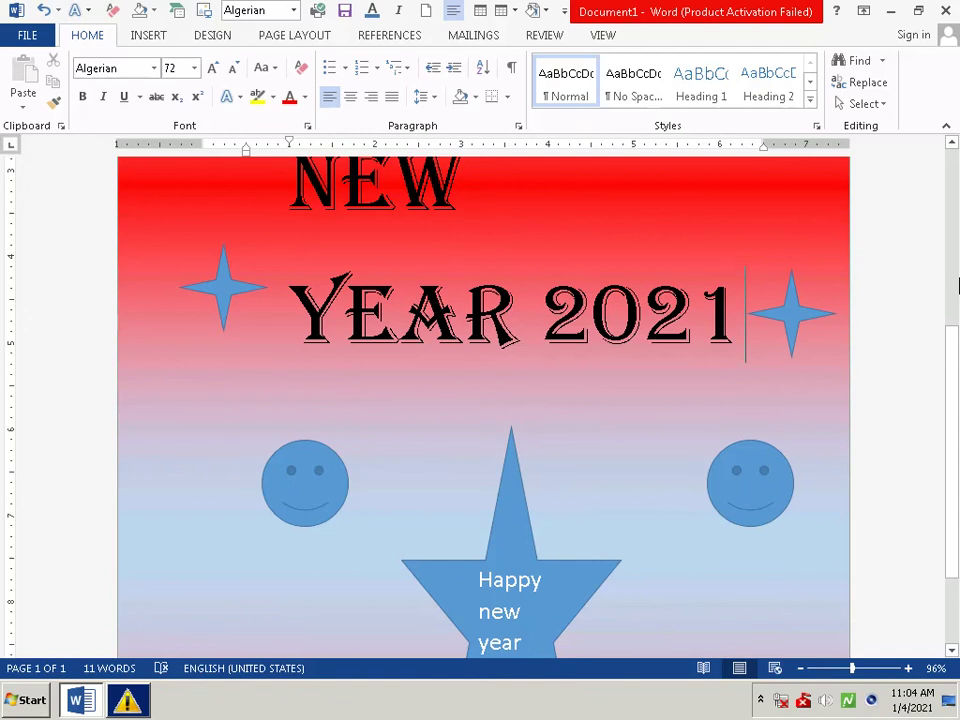
drag(955, 358, 928, 197)
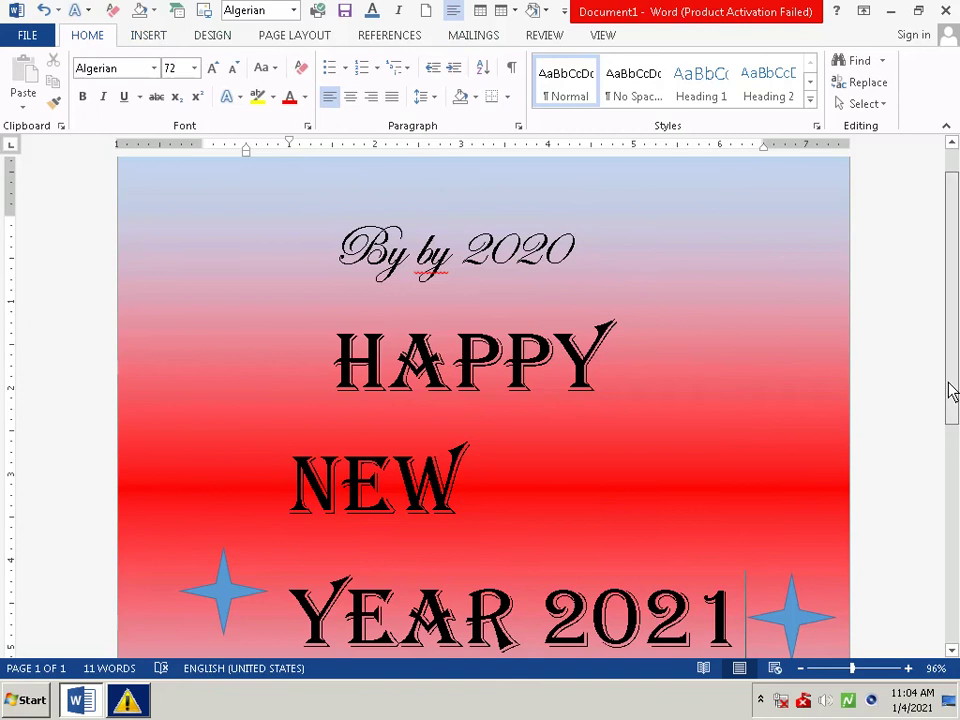
- Give the right-hand smiley a Yellow fill
drag(949, 390, 949, 540)
click(736, 483)
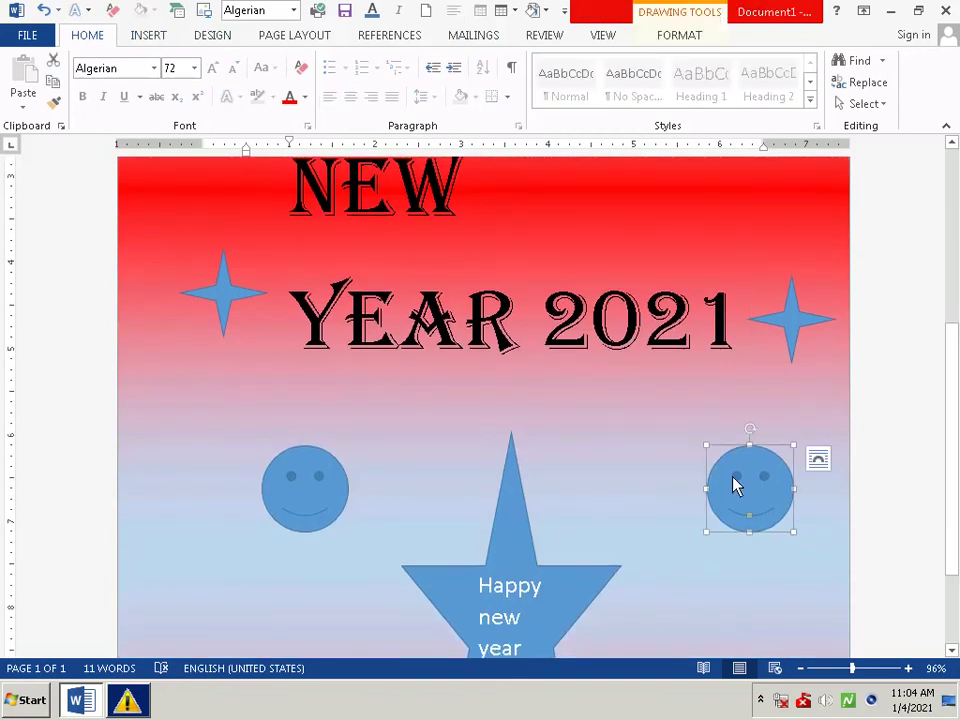
right_click(734, 484)
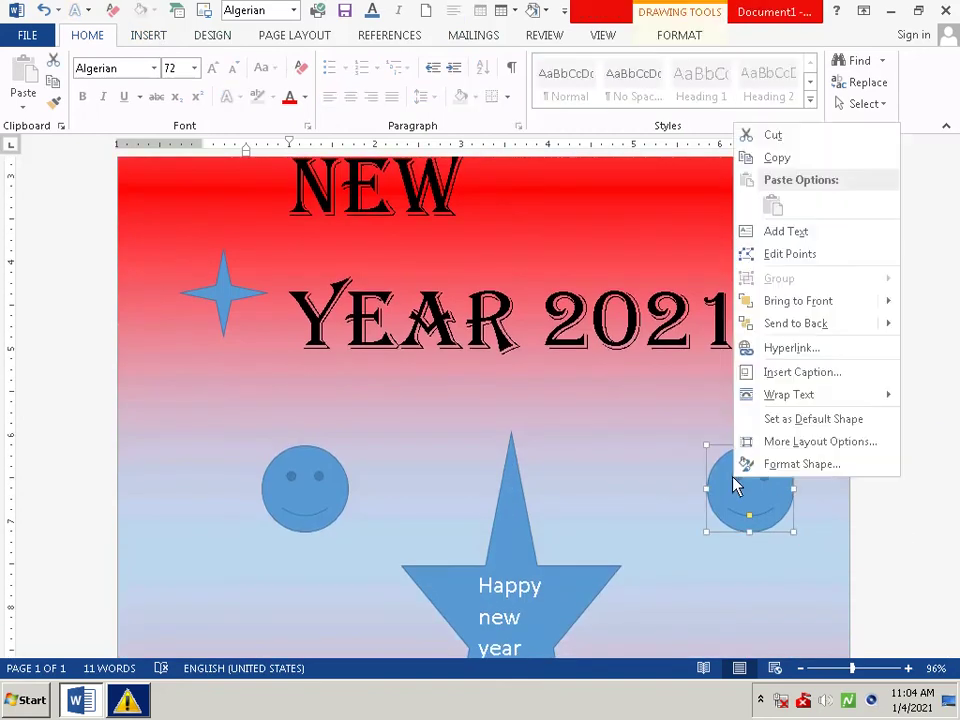
click(810, 519)
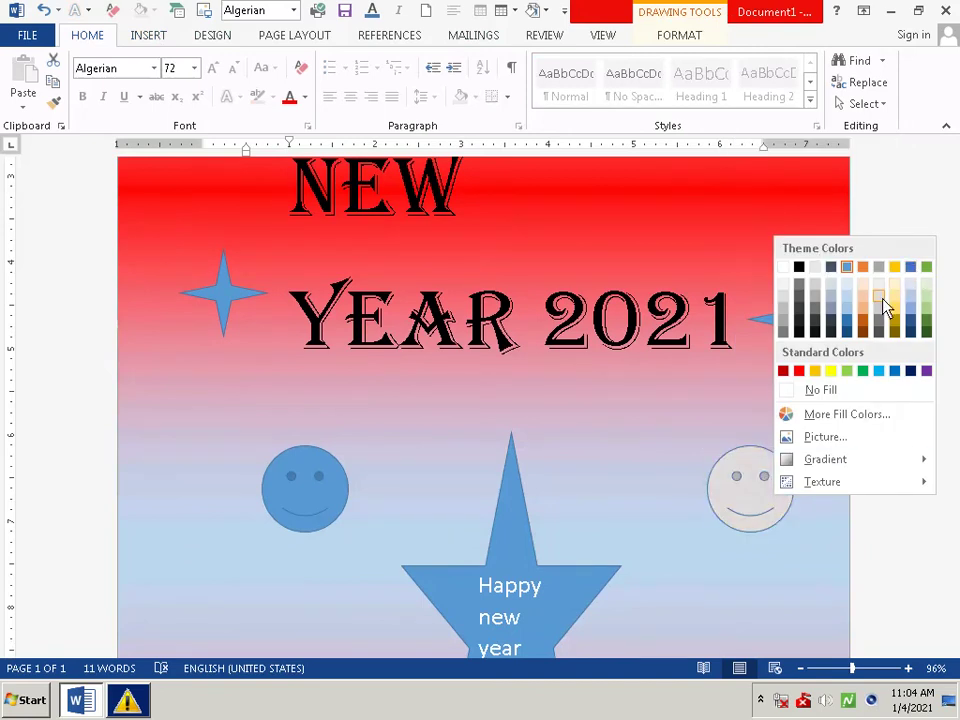
click(832, 370)
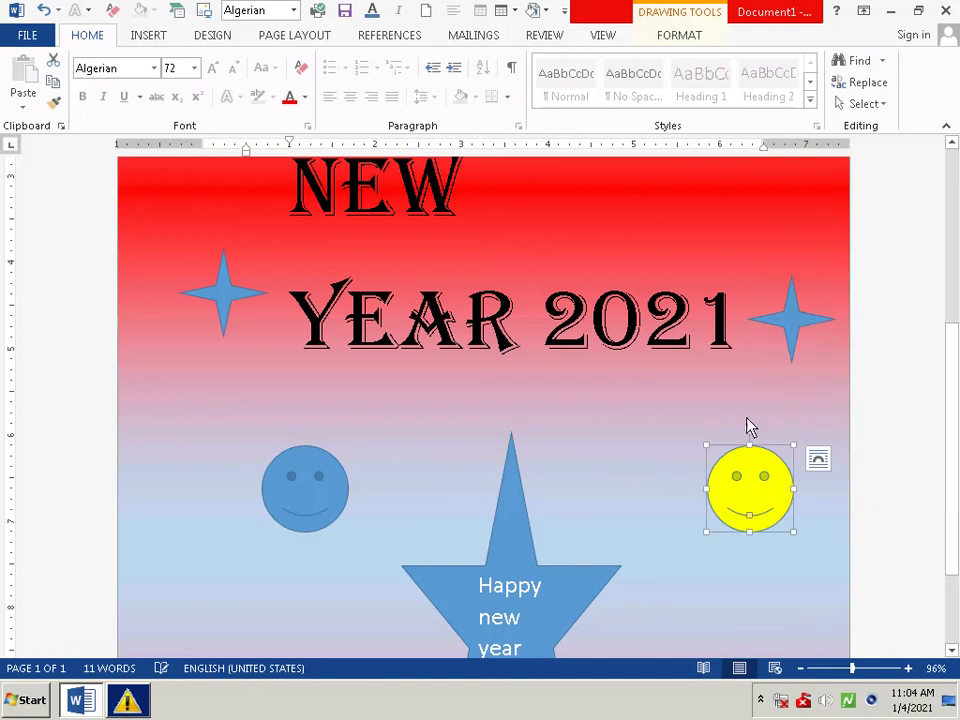
click(616, 484)
click(310, 530)
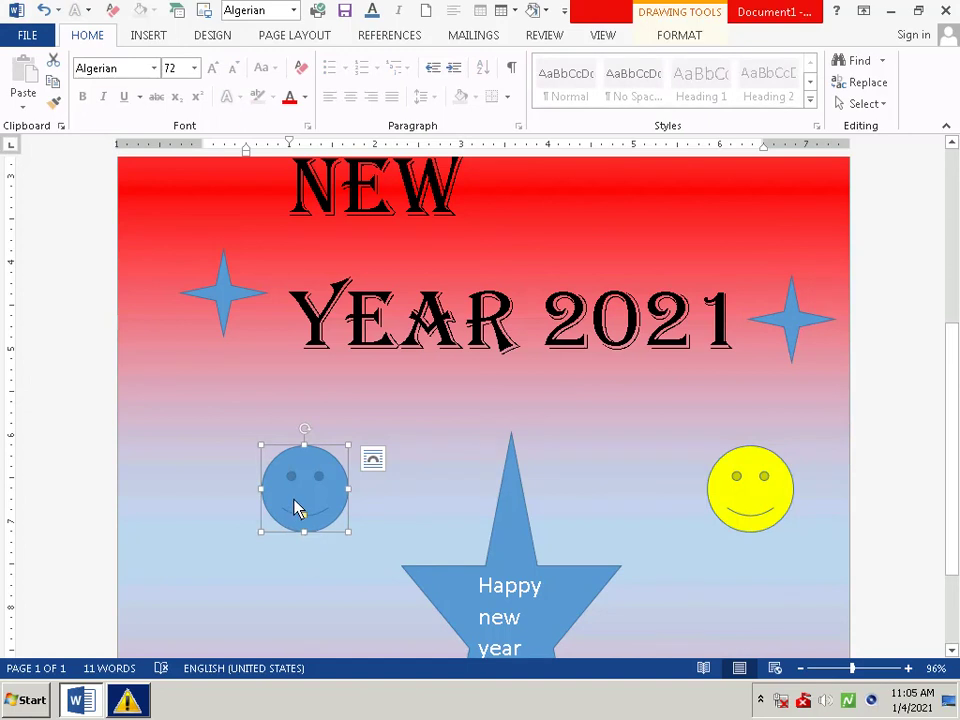
- Cancel an accidental move and reselect the left blue smiley
drag(297, 508, 240, 485)
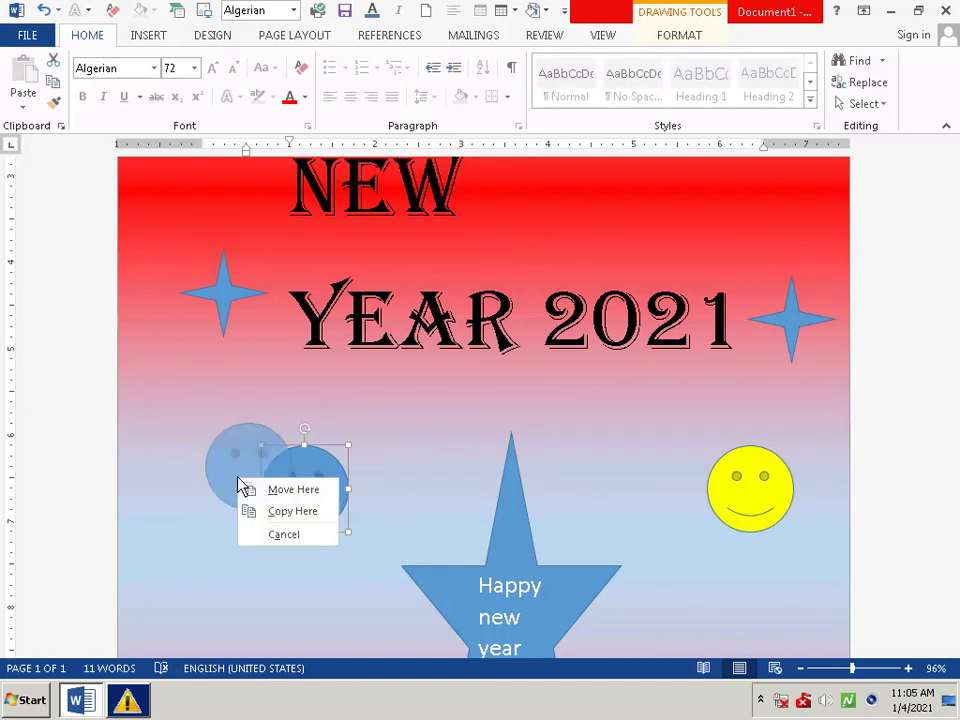
right_click(234, 604)
right_click(164, 480)
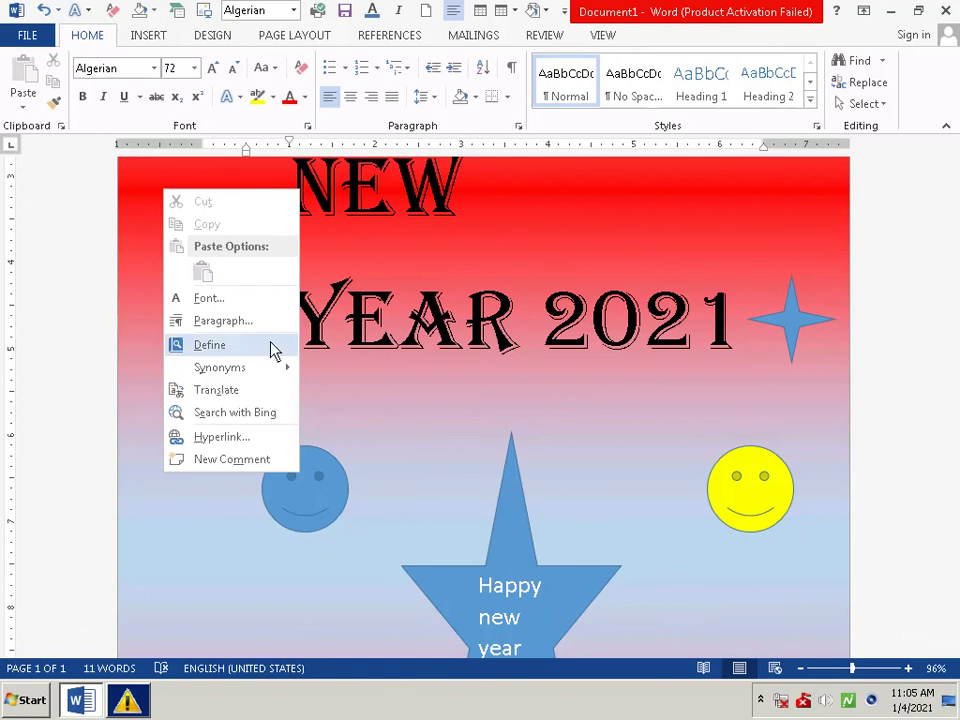
click(283, 521)
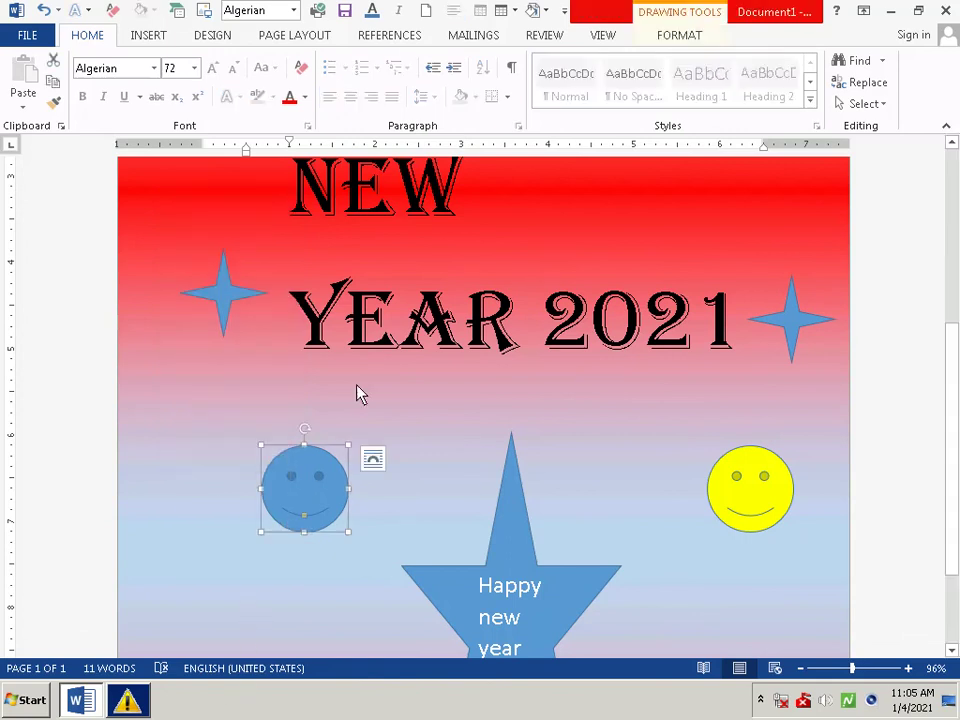
right_click(388, 358)
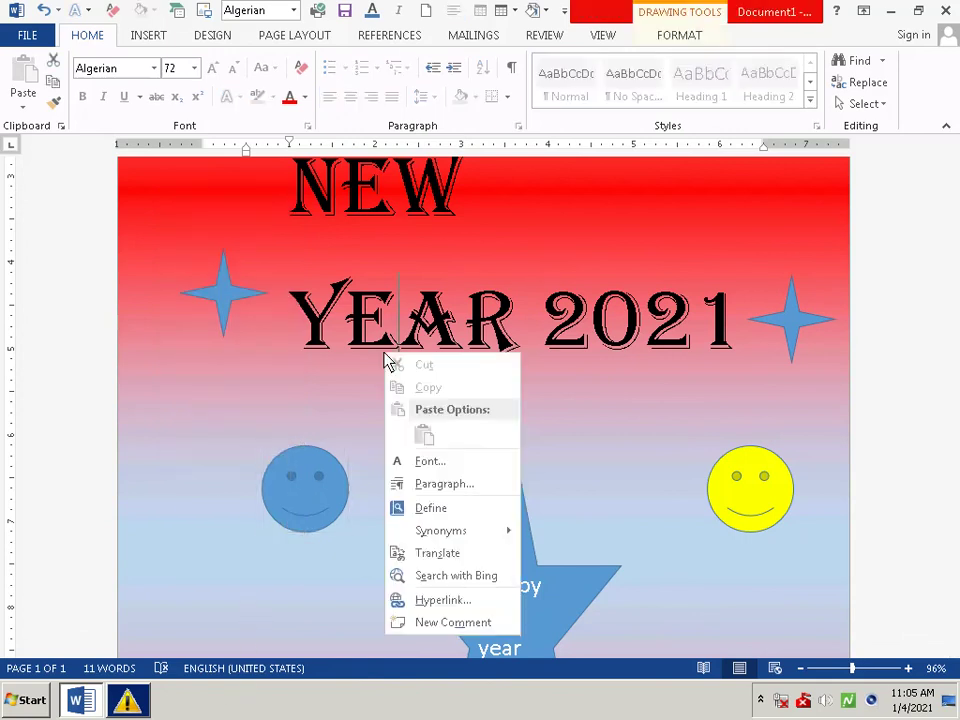
right_click(369, 474)
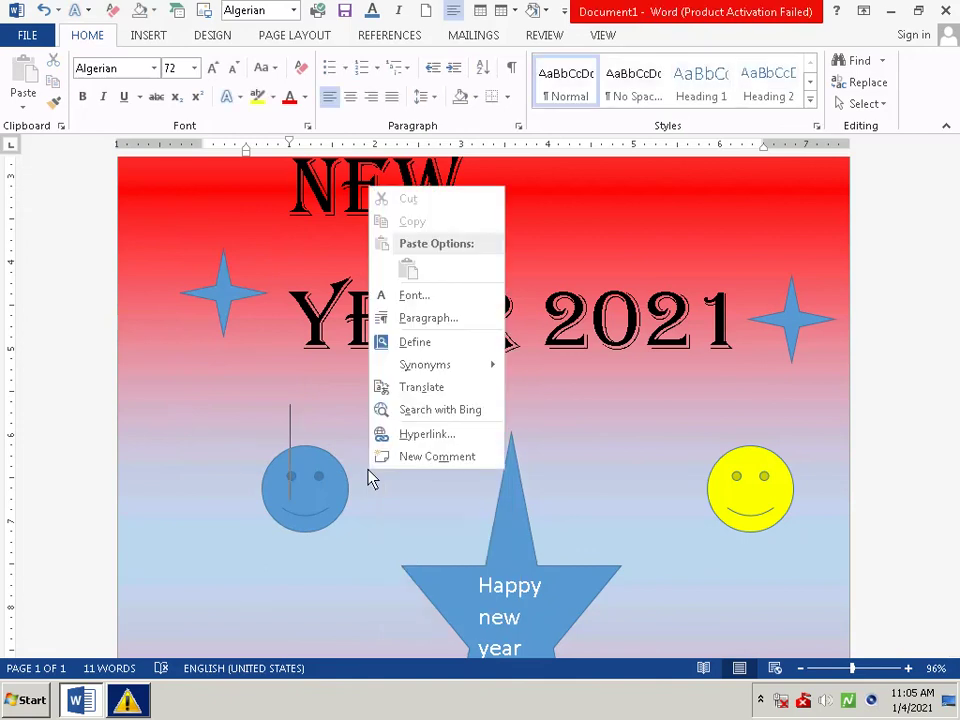
click(285, 489)
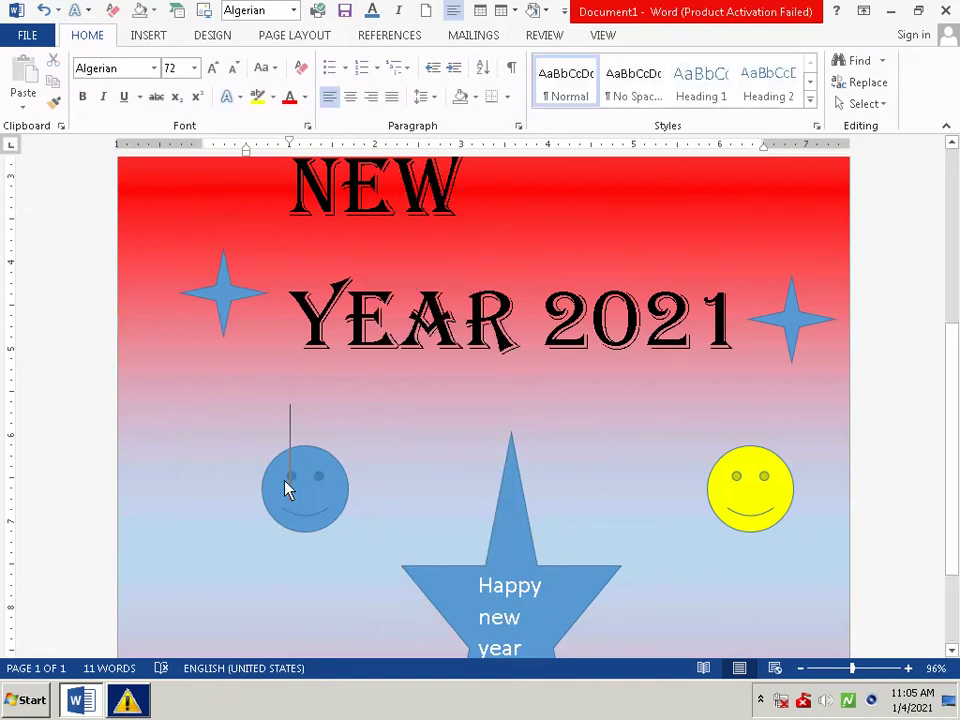
click(285, 489)
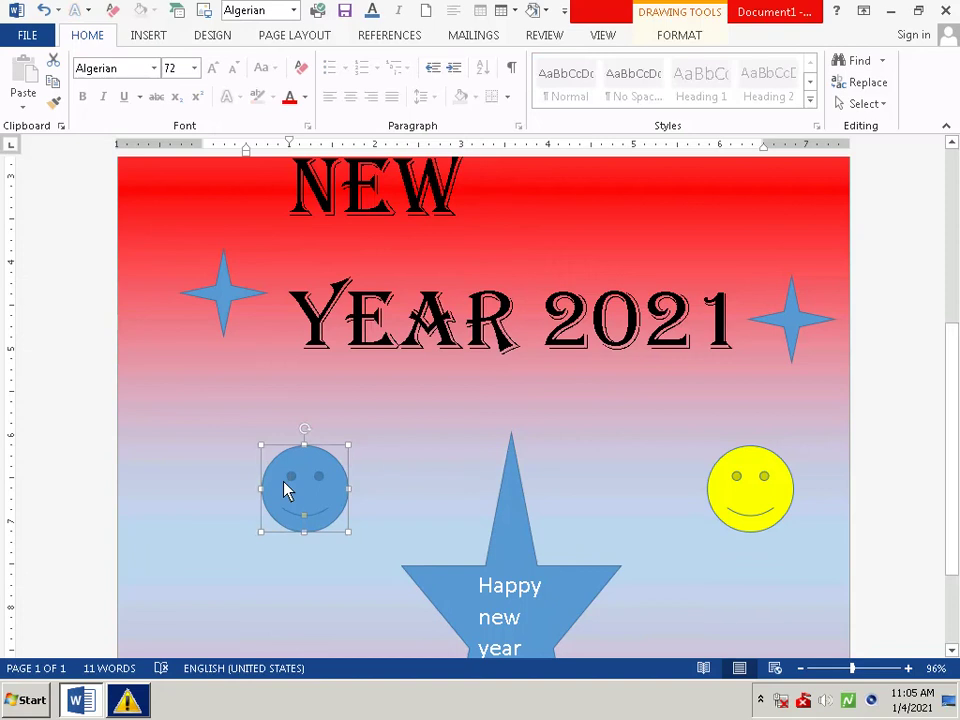
- Fill the left smiley with the gold swatch
right_click(285, 489)
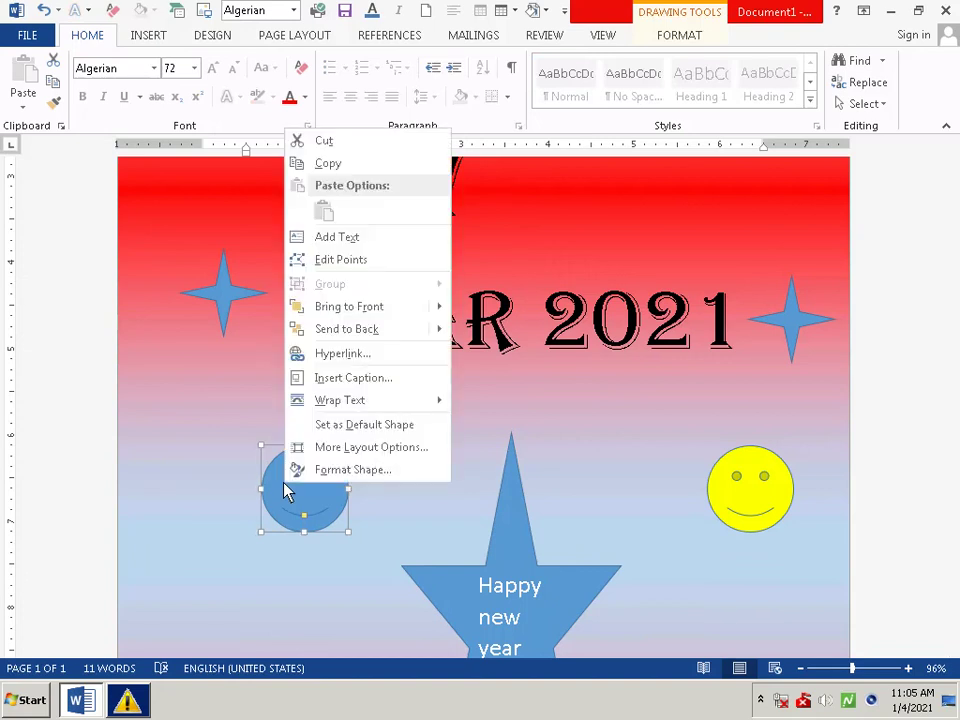
click(349, 521)
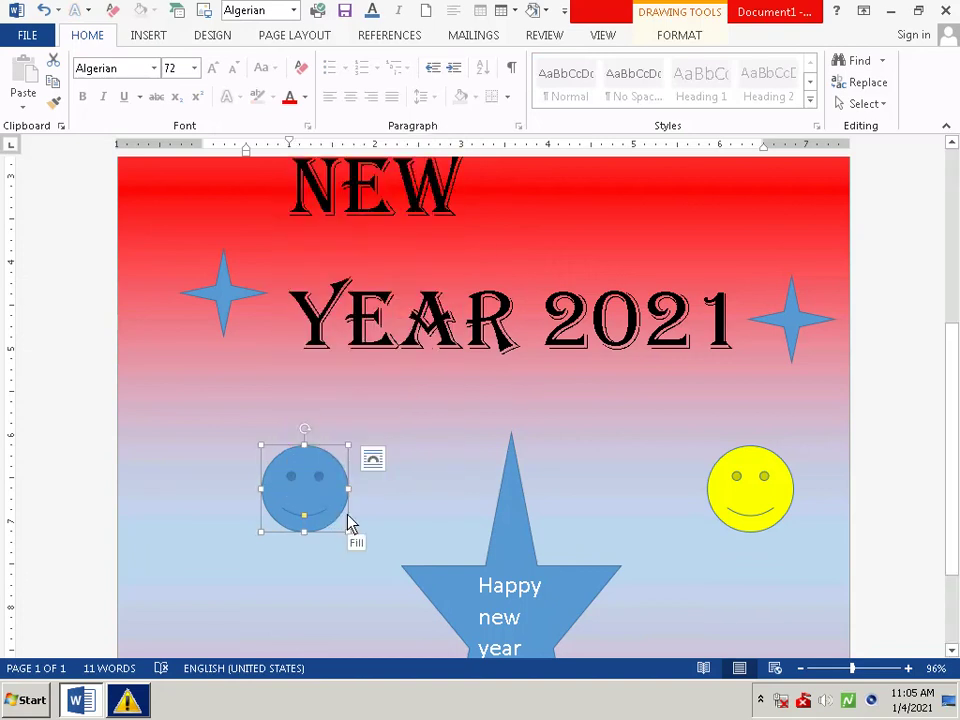
right_click(352, 527)
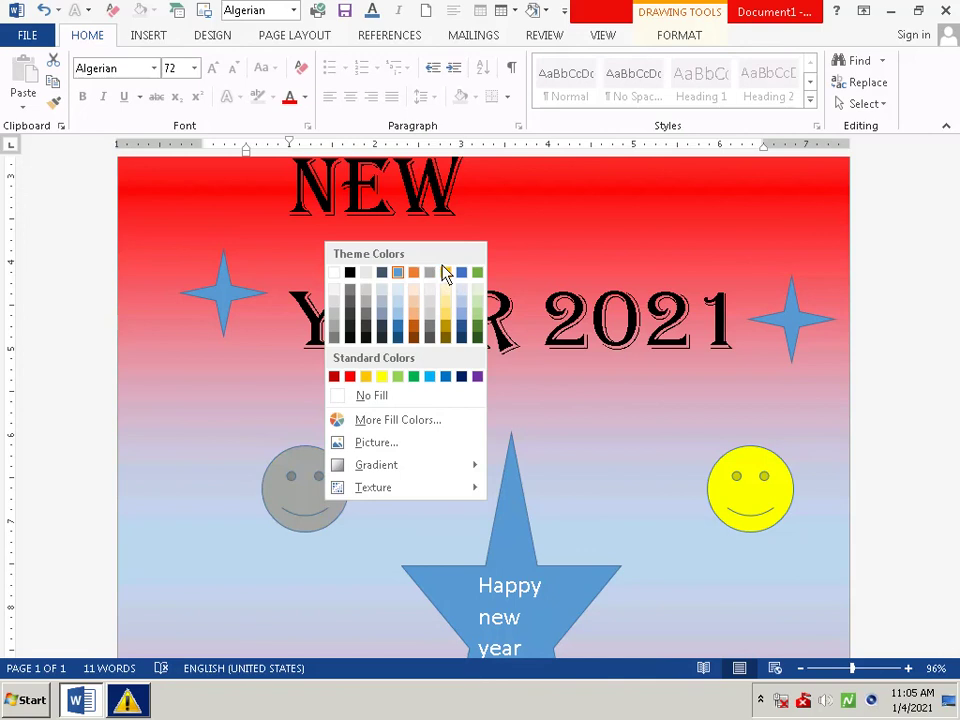
click(446, 273)
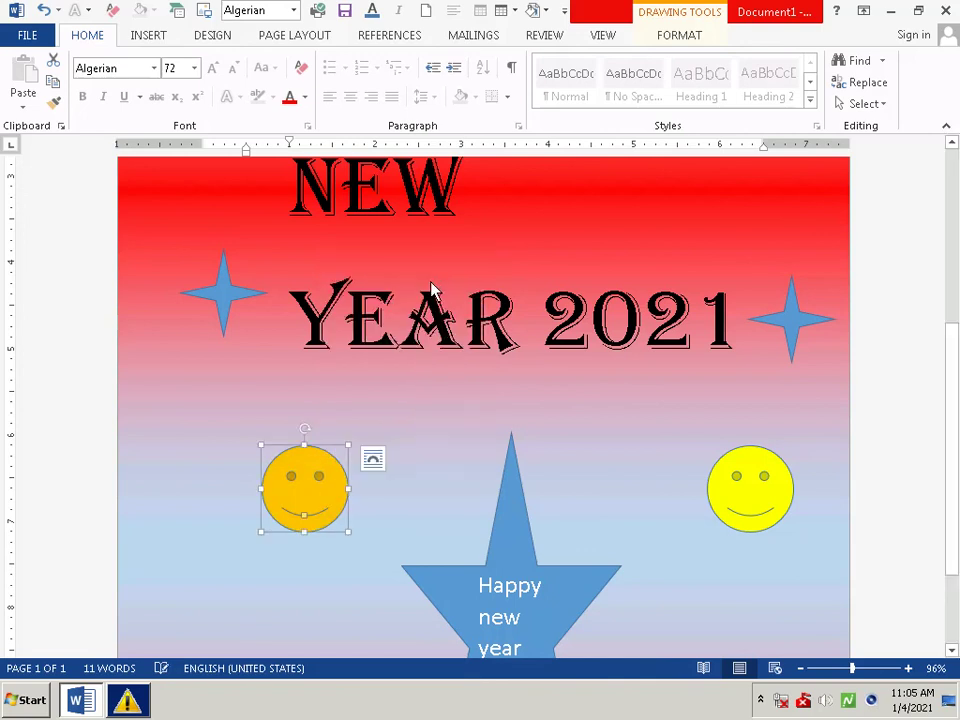
click(458, 456)
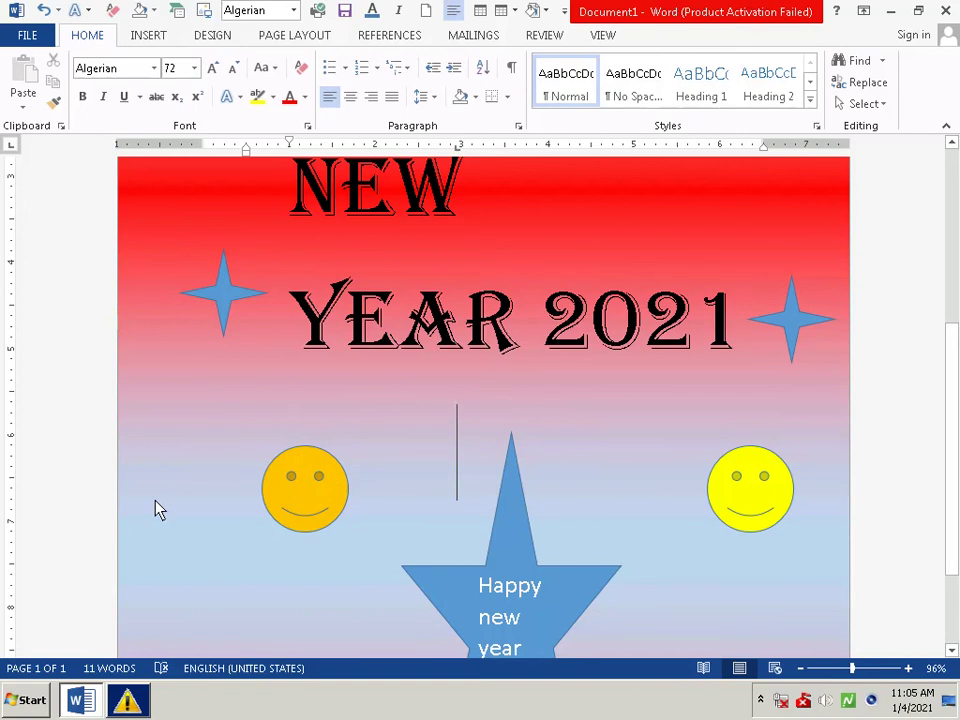
- Fill the star right of YEAR 2021 with Gold, Accent 4, Lighter 60%
click(780, 330)
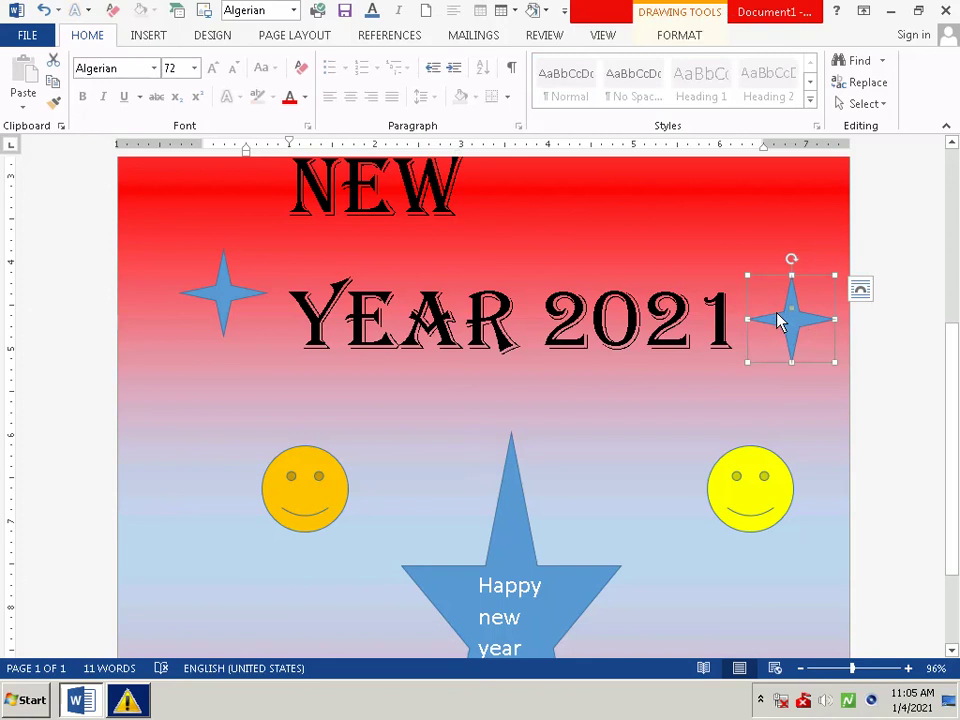
right_click(779, 322)
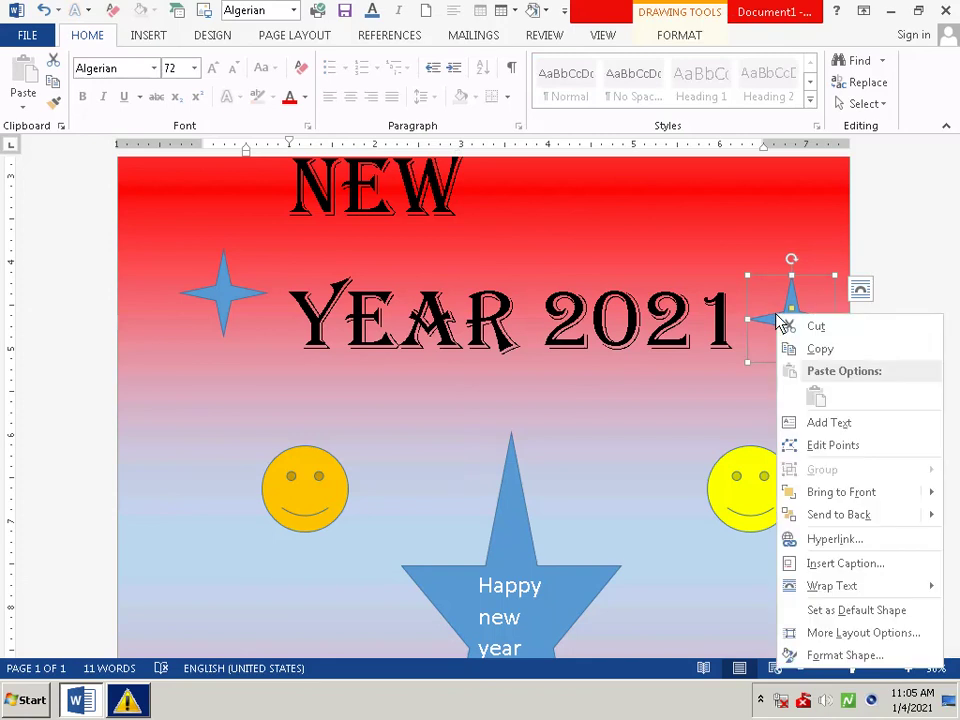
click(860, 256)
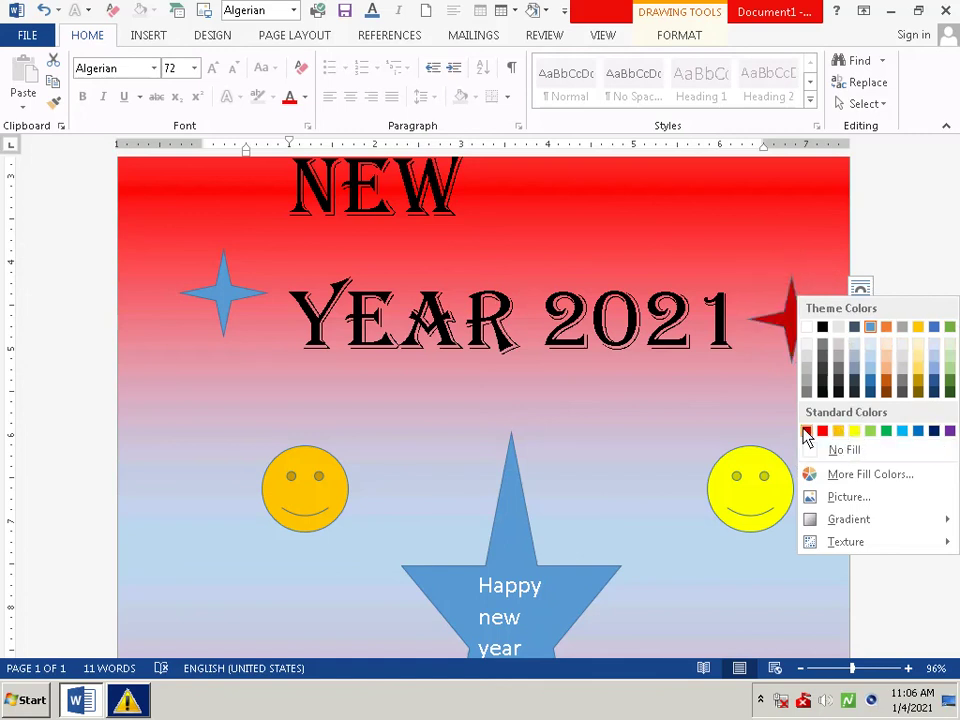
click(918, 358)
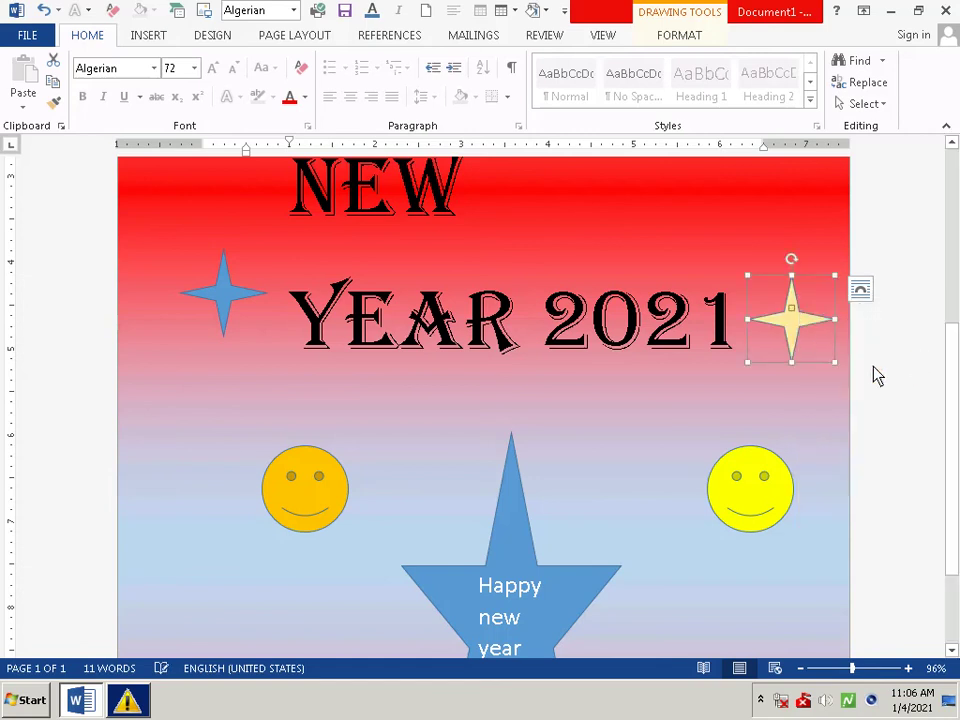
- Select the left star beside YEAR 2021, undoing an accidental move and dismissing stray text options
click(806, 407)
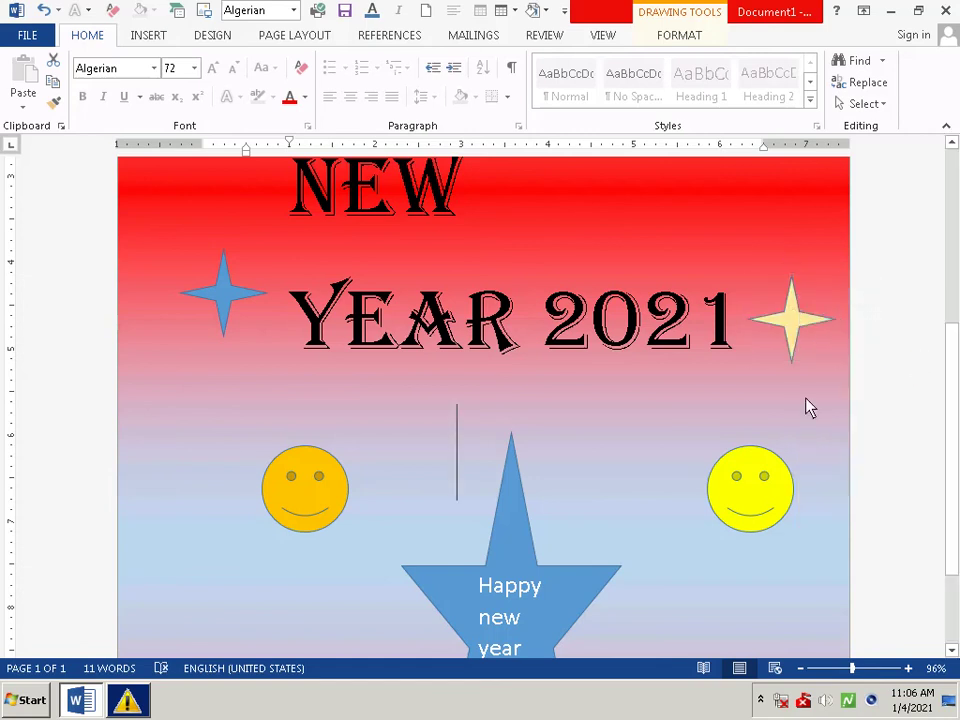
click(230, 276)
right_click(235, 272)
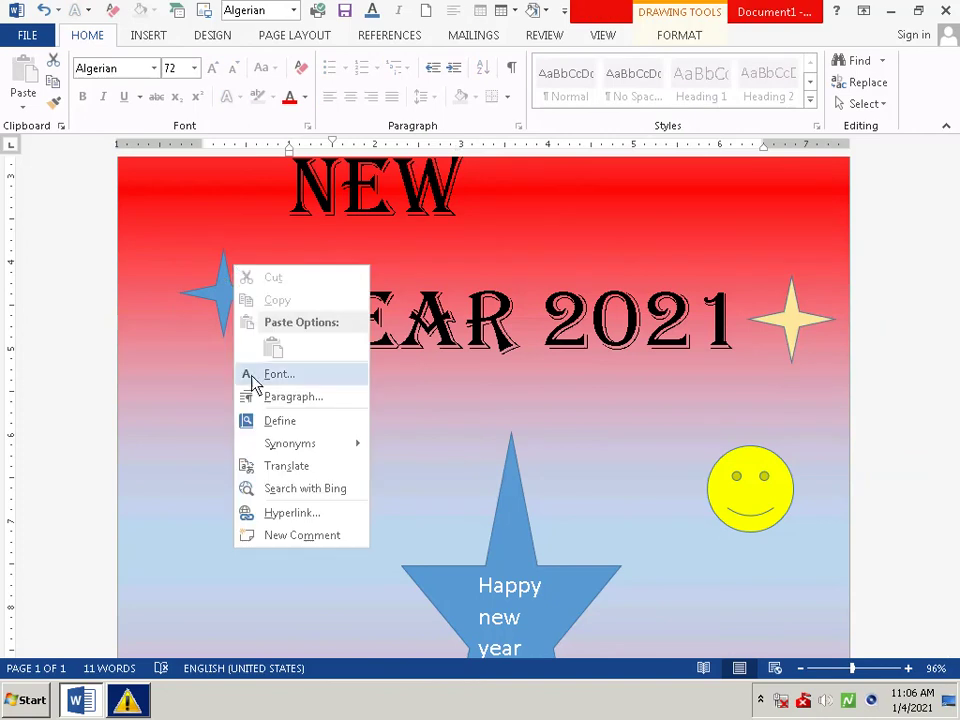
click(210, 365)
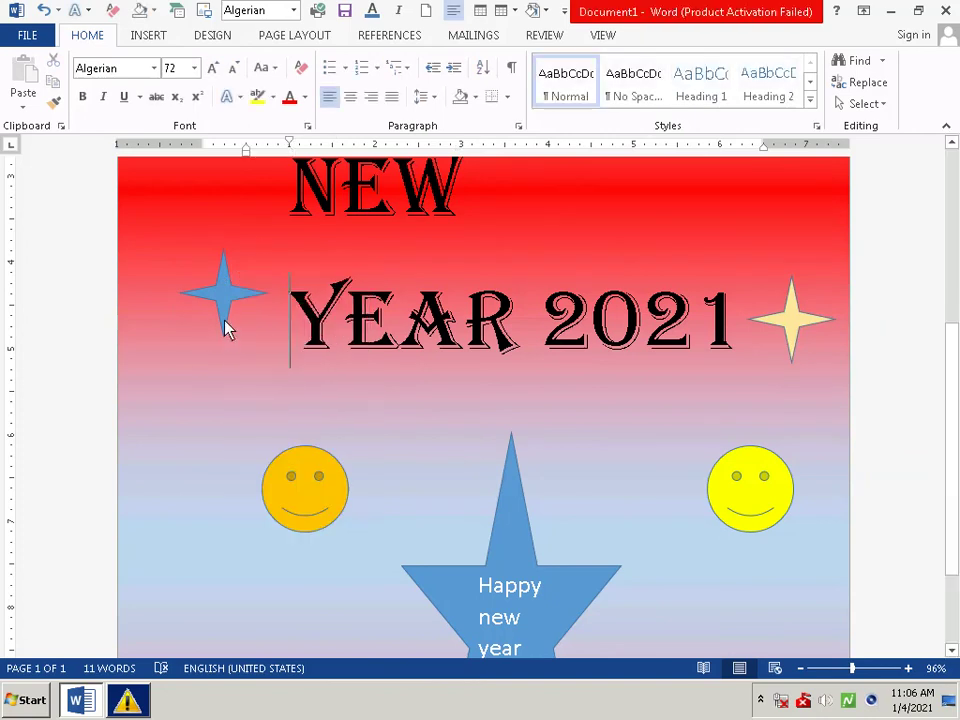
click(198, 296)
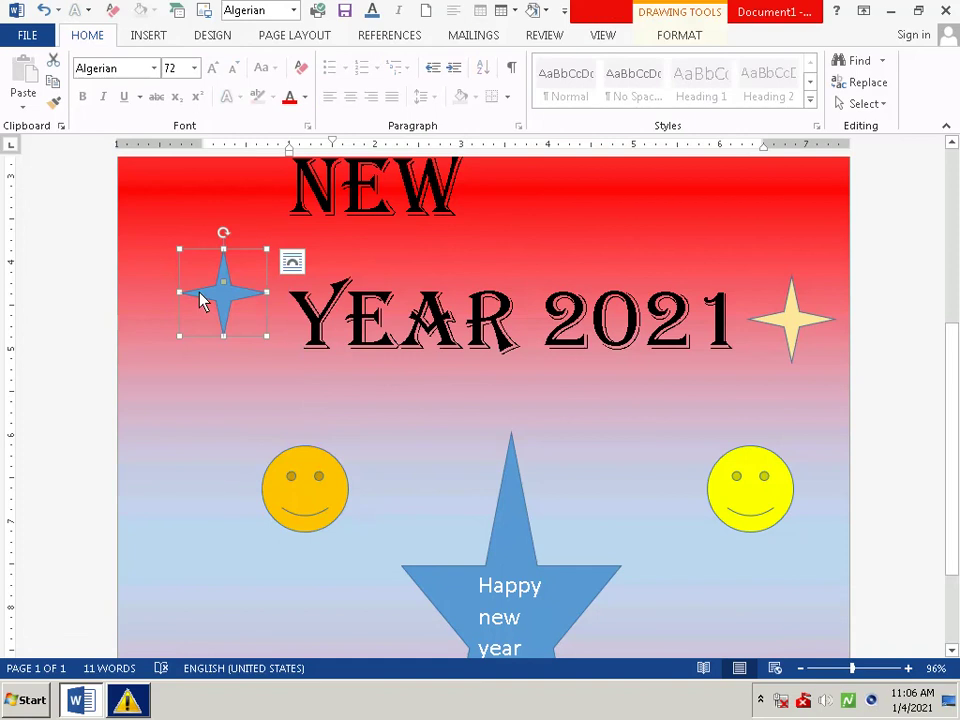
drag(200, 302, 199, 315)
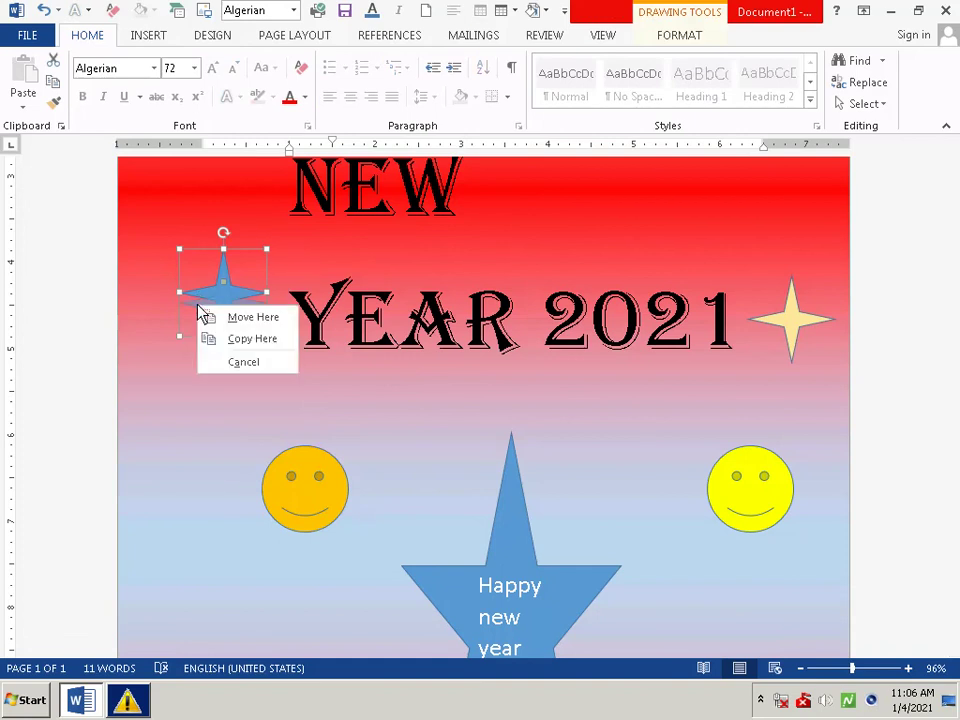
right_click(197, 315)
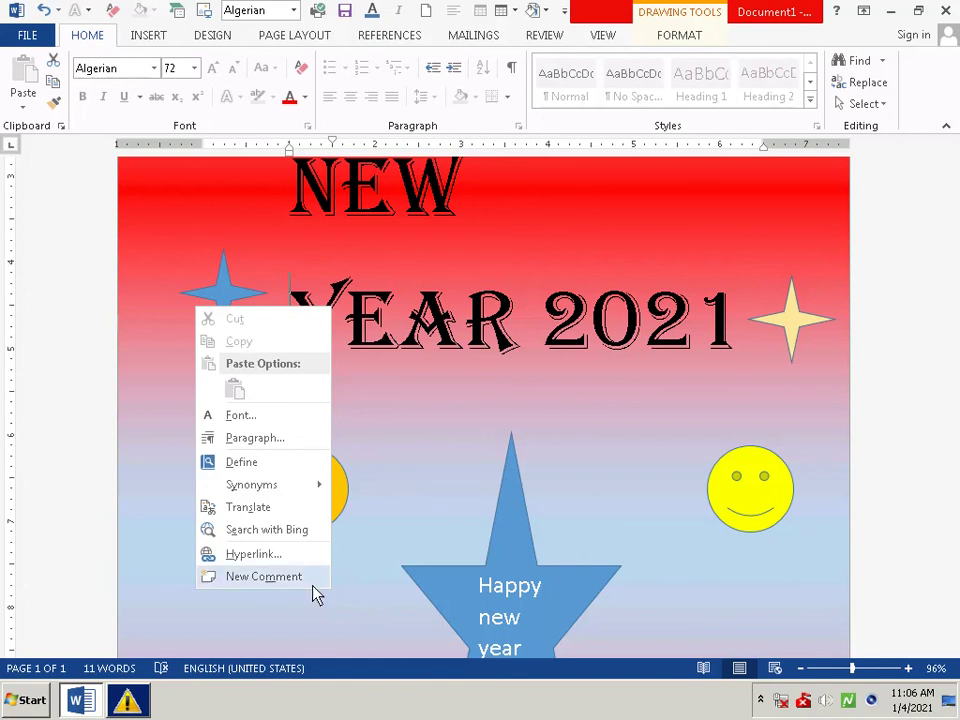
click(258, 365)
right_click(175, 302)
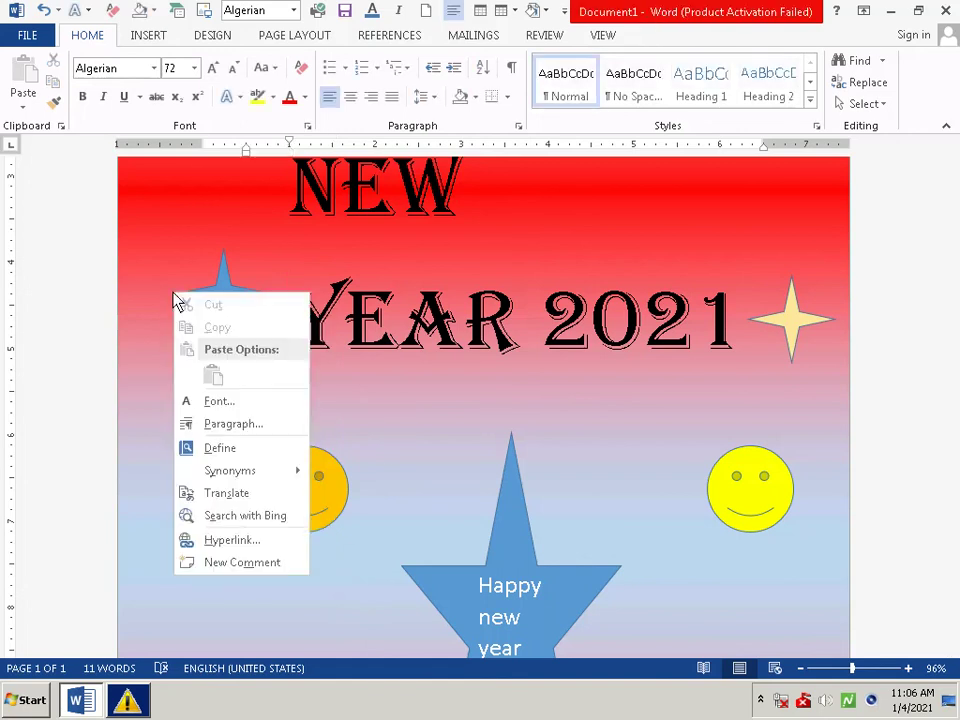
click(378, 462)
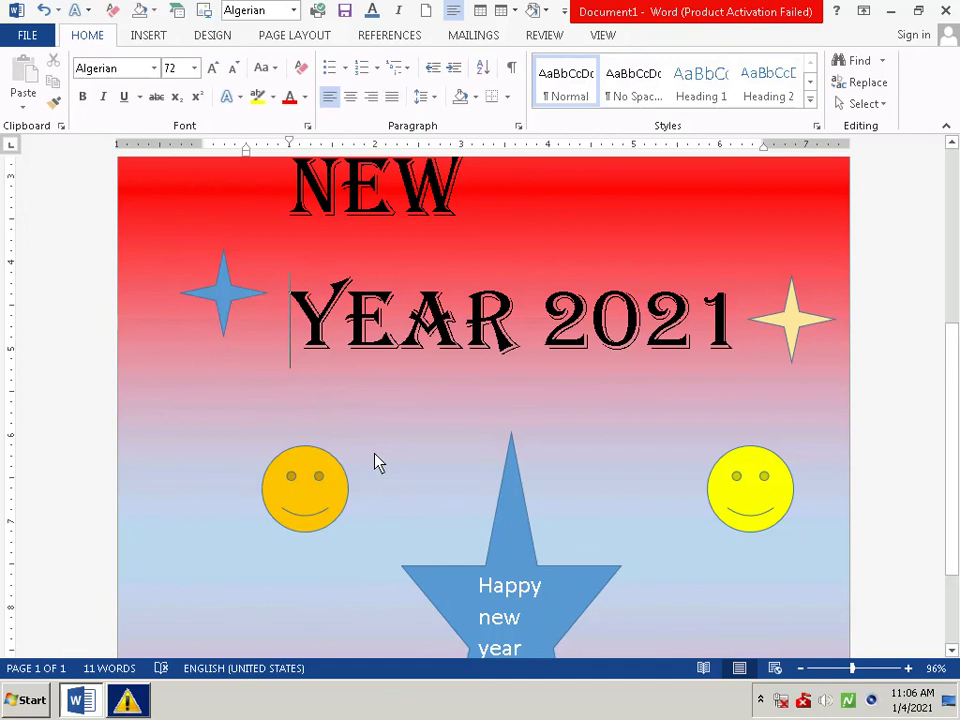
click(208, 305)
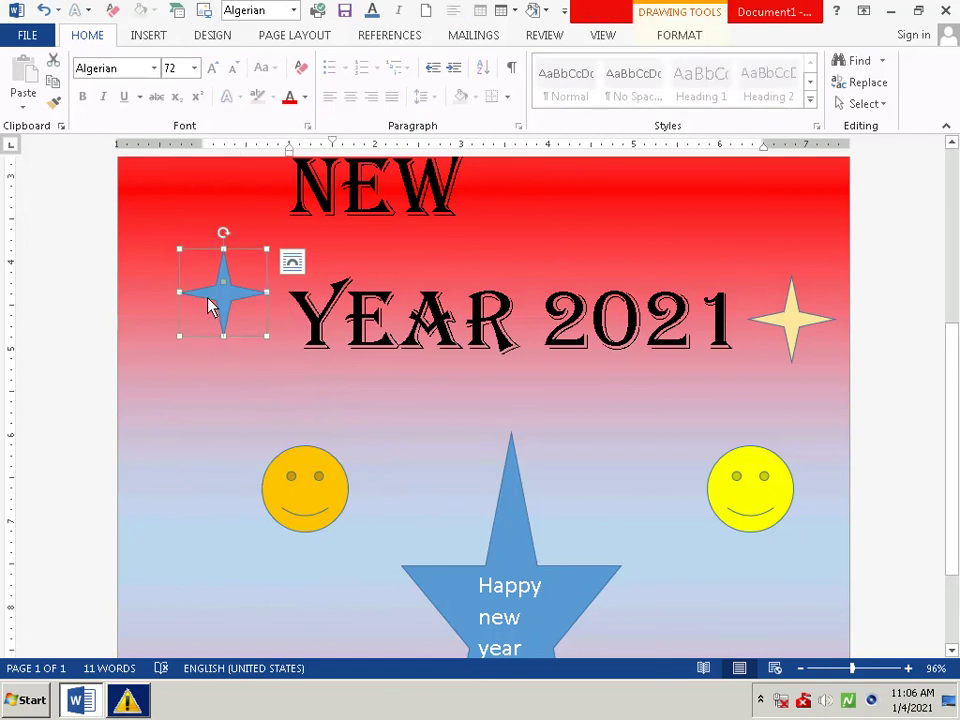
- Fill the left star with standard Yellow
right_click(208, 305)
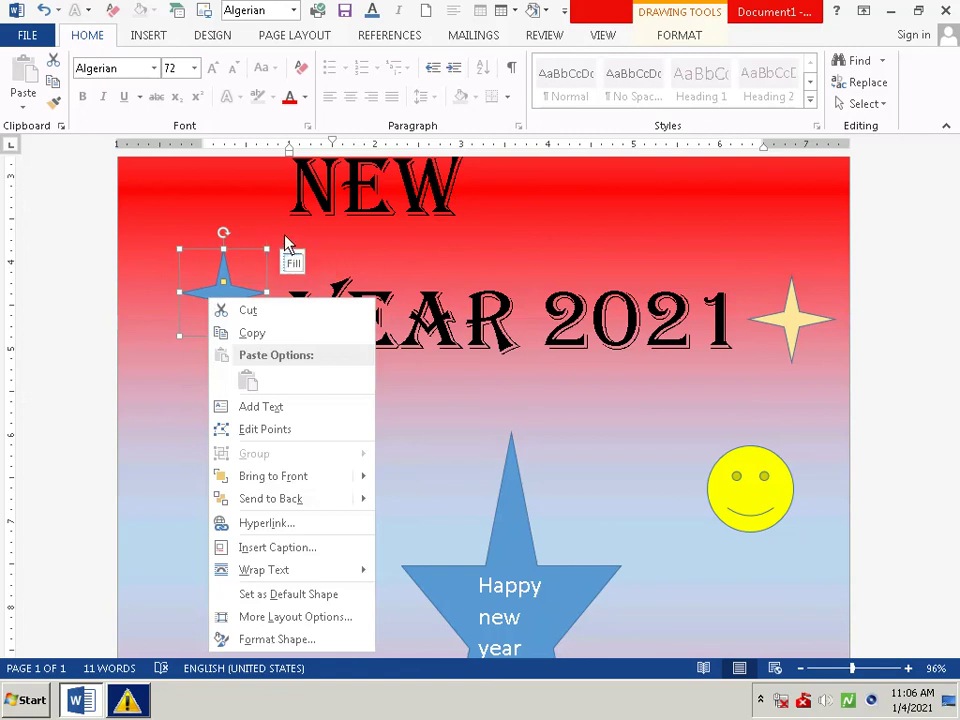
click(285, 245)
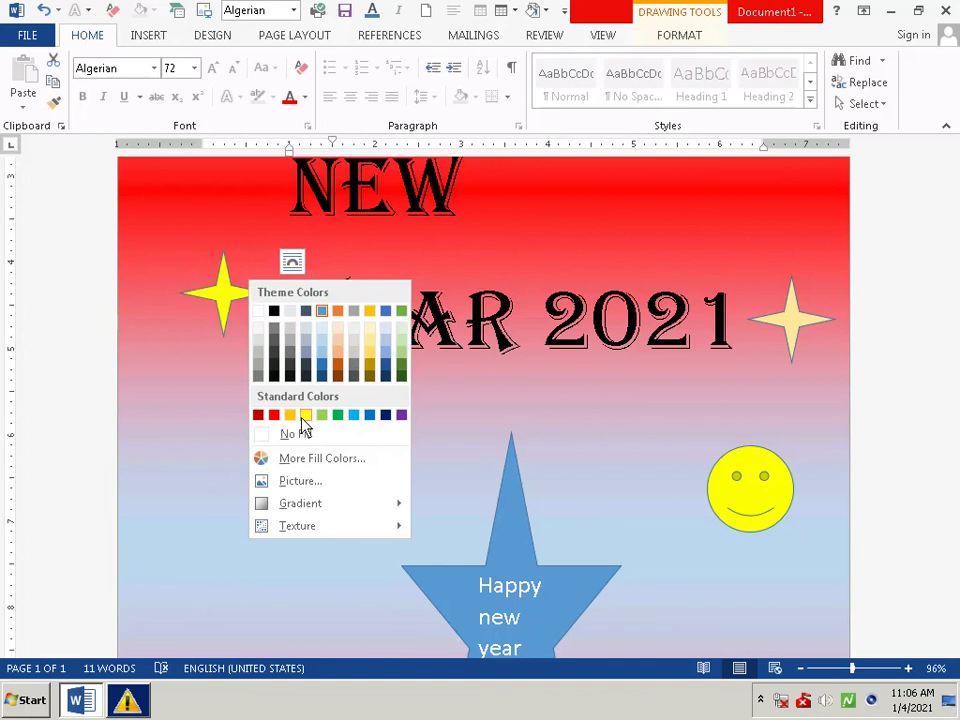
click(307, 415)
click(327, 401)
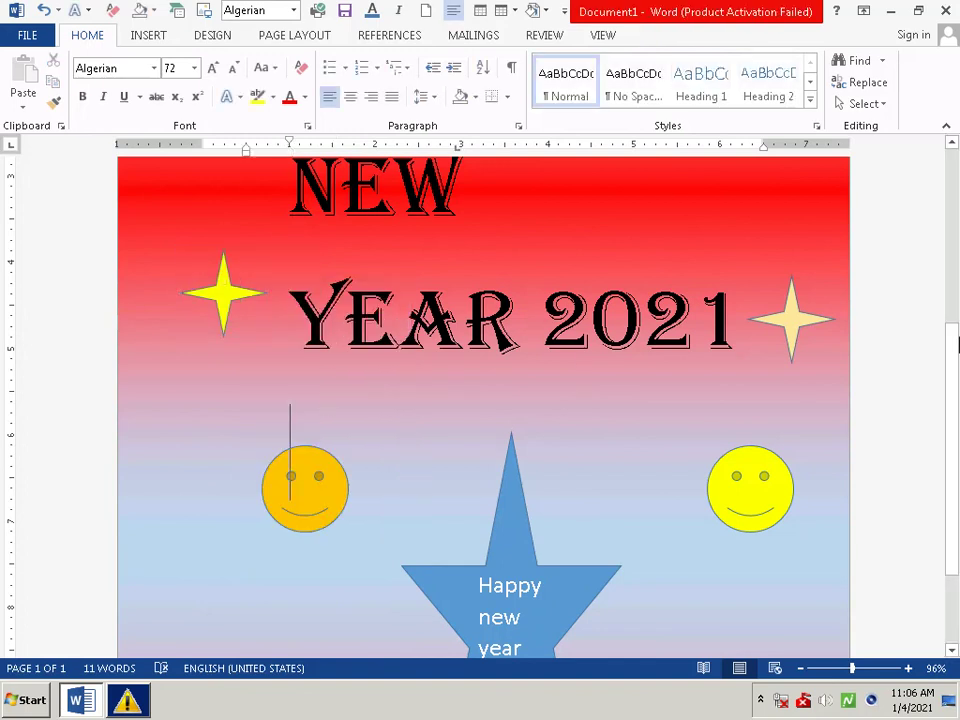
- Insert a small blue rounded-rectangle square from the Shapes gallery over the word NEW
scroll(957, 345, up, 1)
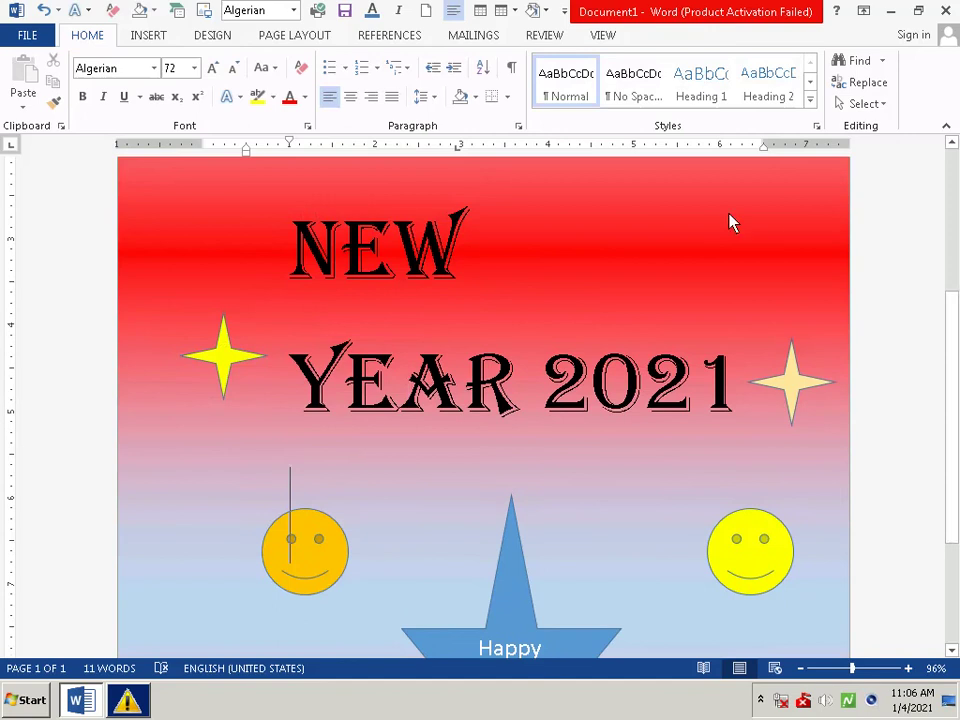
click(147, 38)
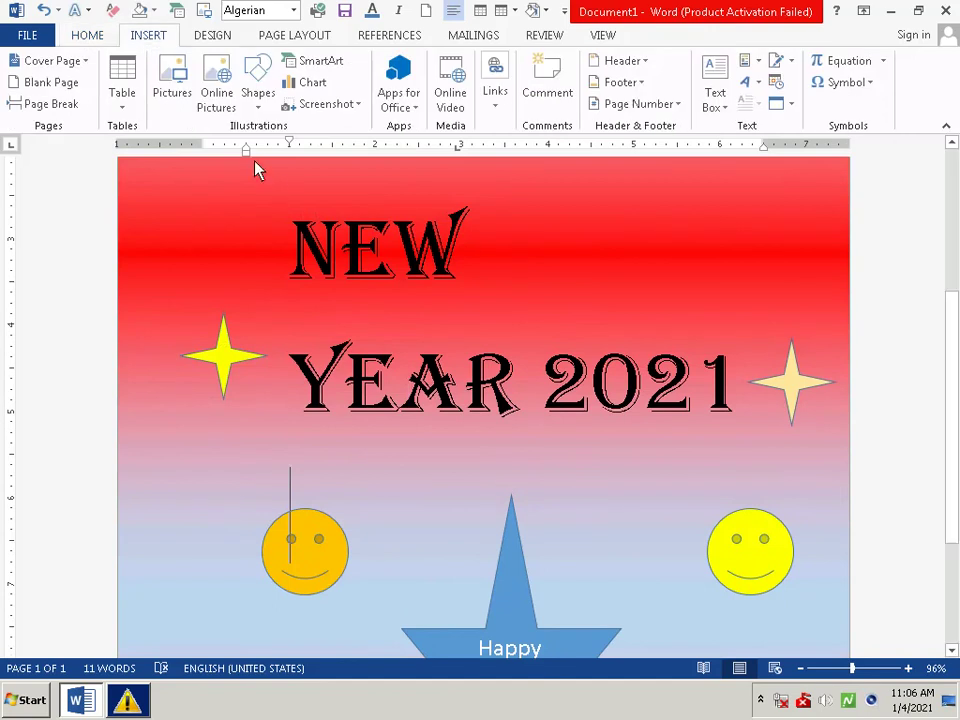
click(254, 110)
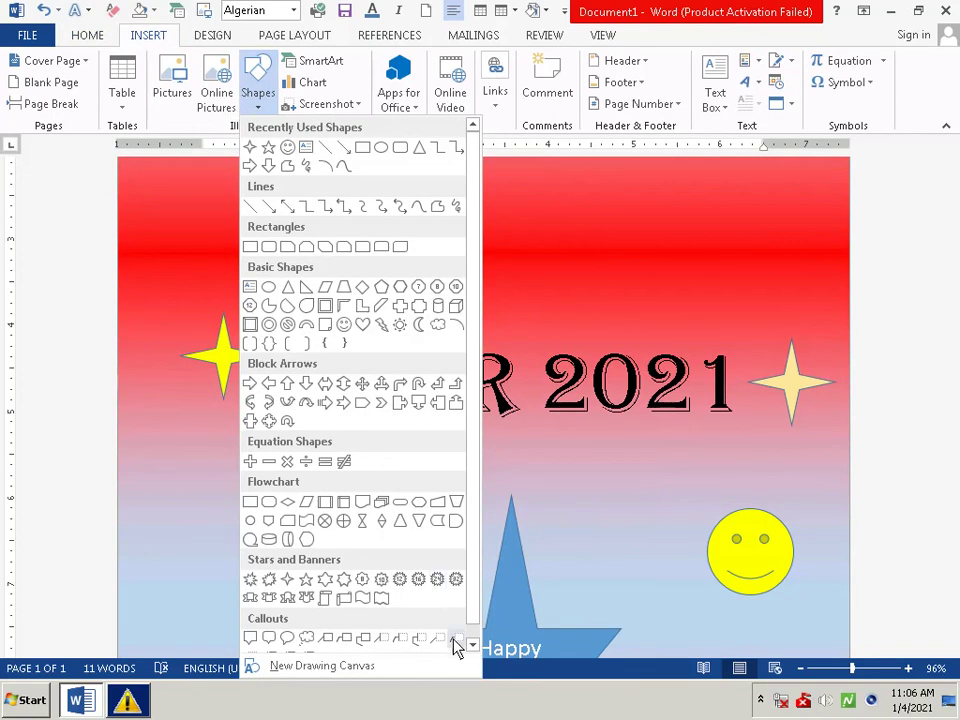
scroll(457, 599, down, 1)
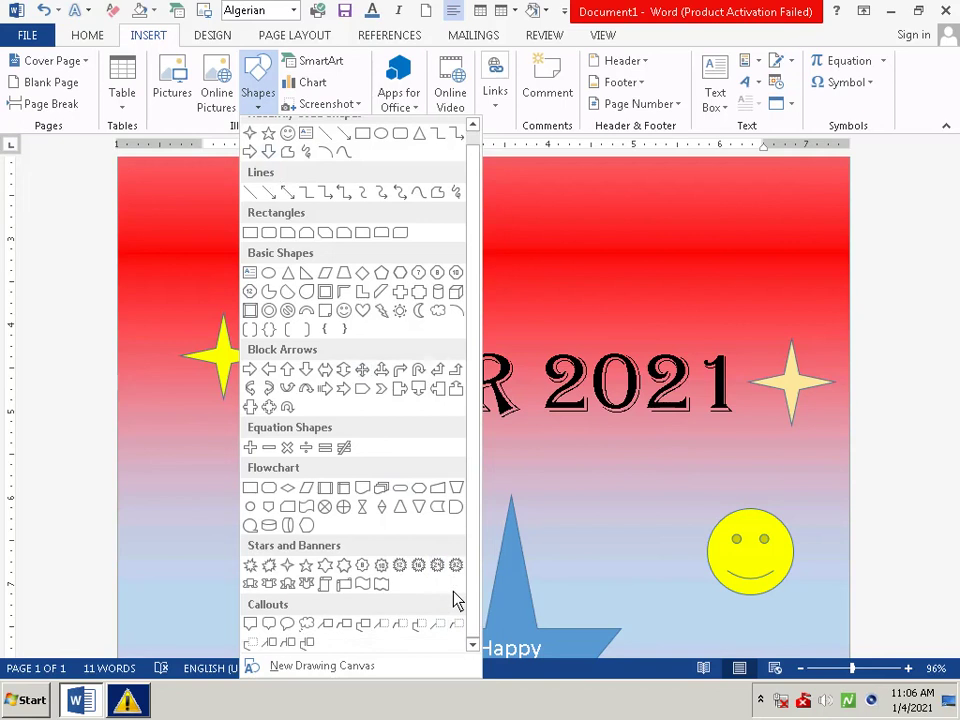
scroll(457, 599, up, 1)
scroll(457, 599, down, 1)
scroll(457, 599, up, 1)
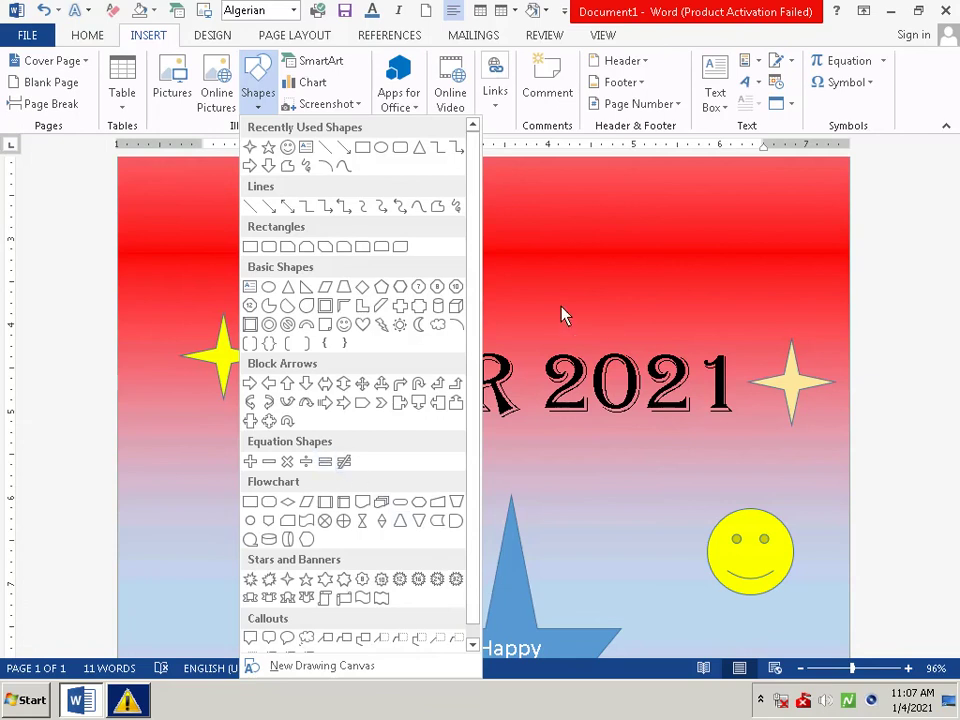
click(268, 246)
click(261, 250)
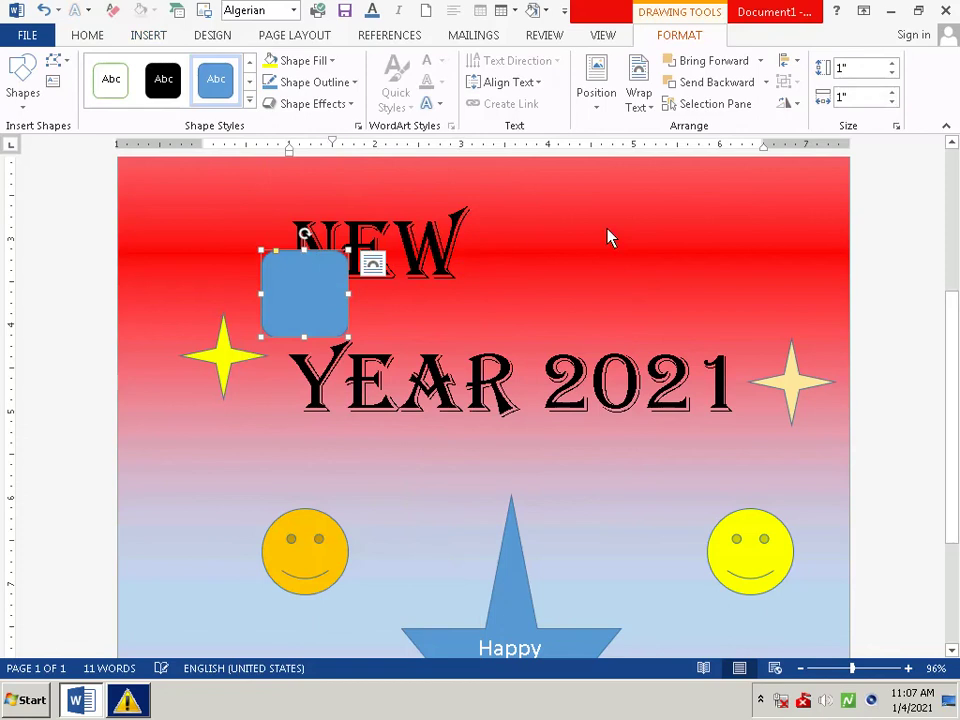
click(380, 297)
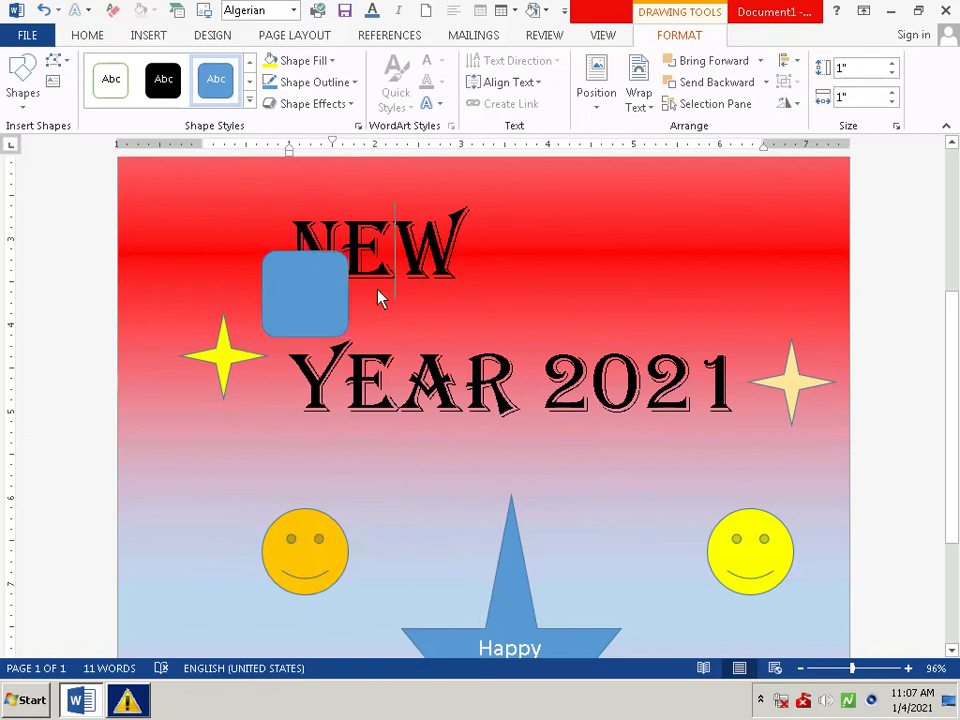
click(332, 321)
- Delete the square and draw a wider 0.88 by 2.14 inch rounded rectangle right of NEW
key(Delete)
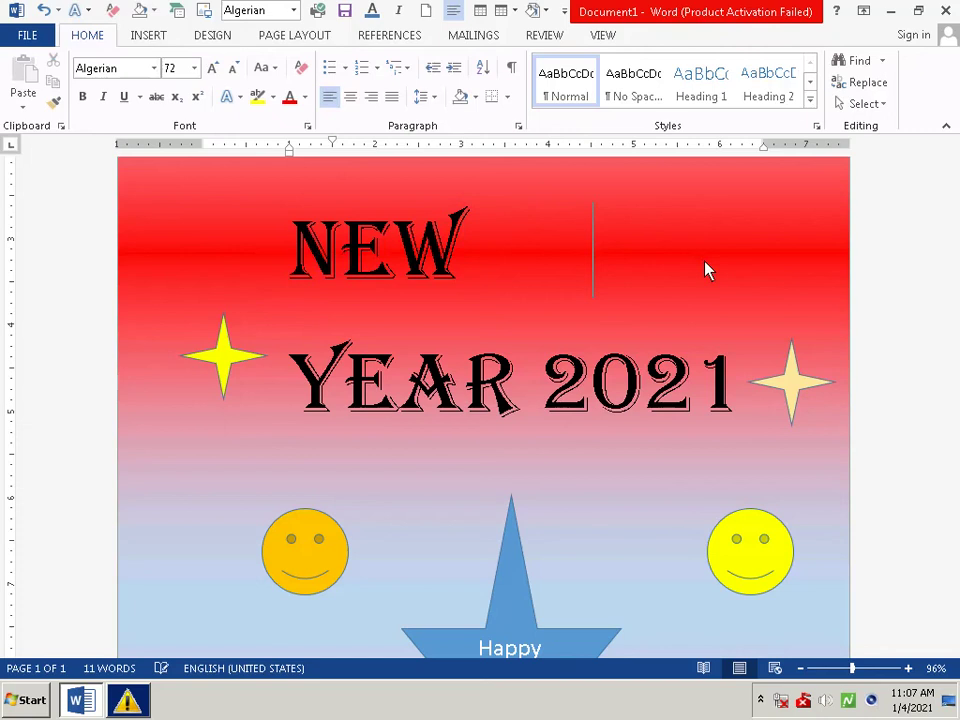
click(152, 38)
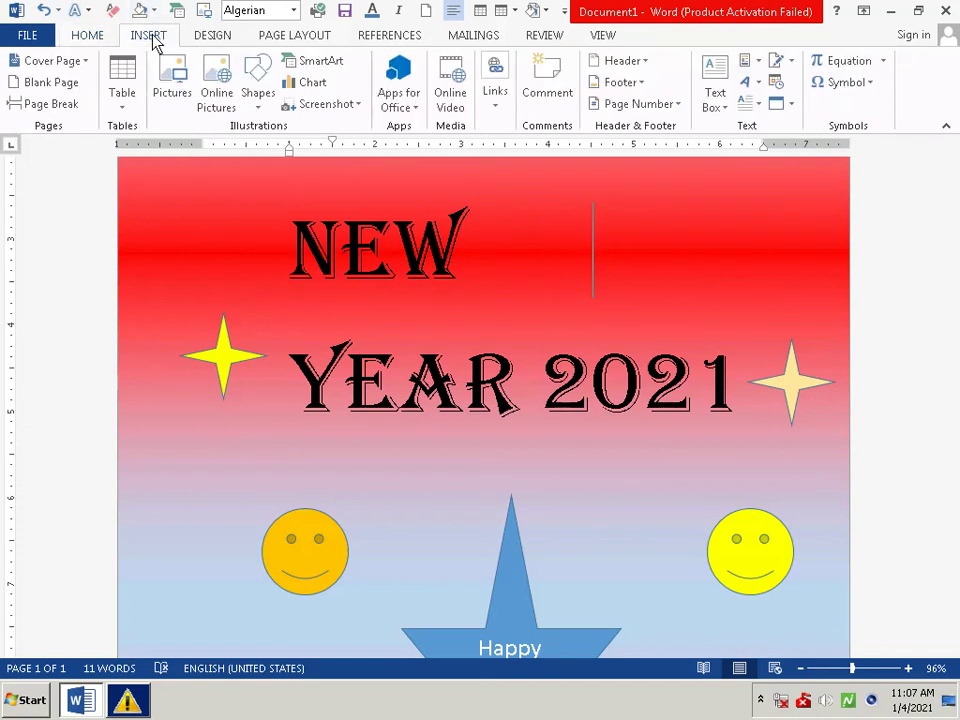
click(258, 90)
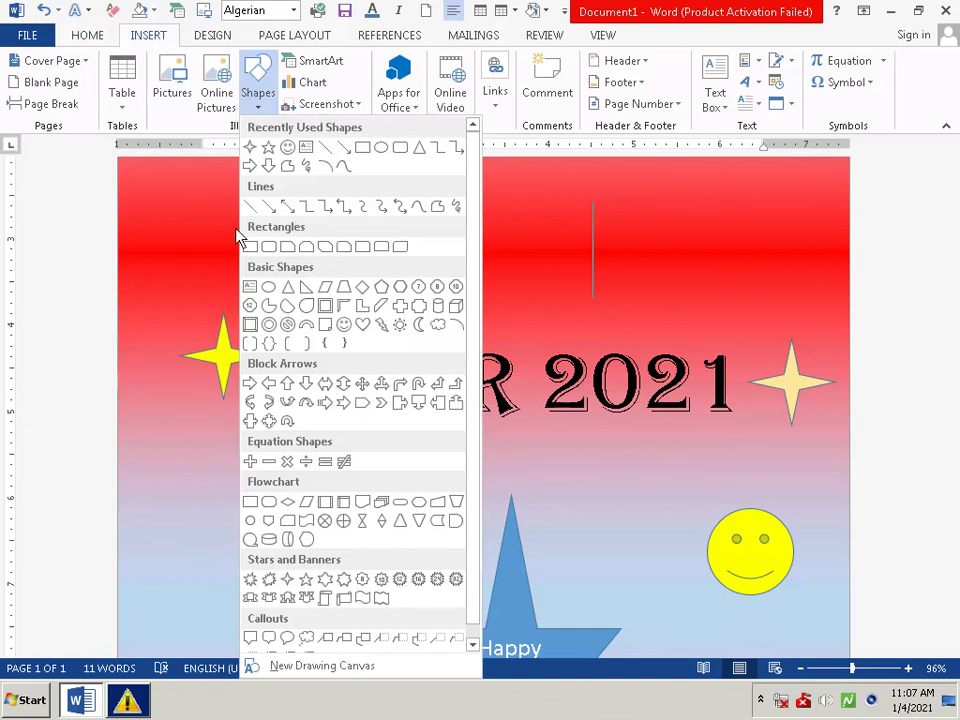
click(266, 247)
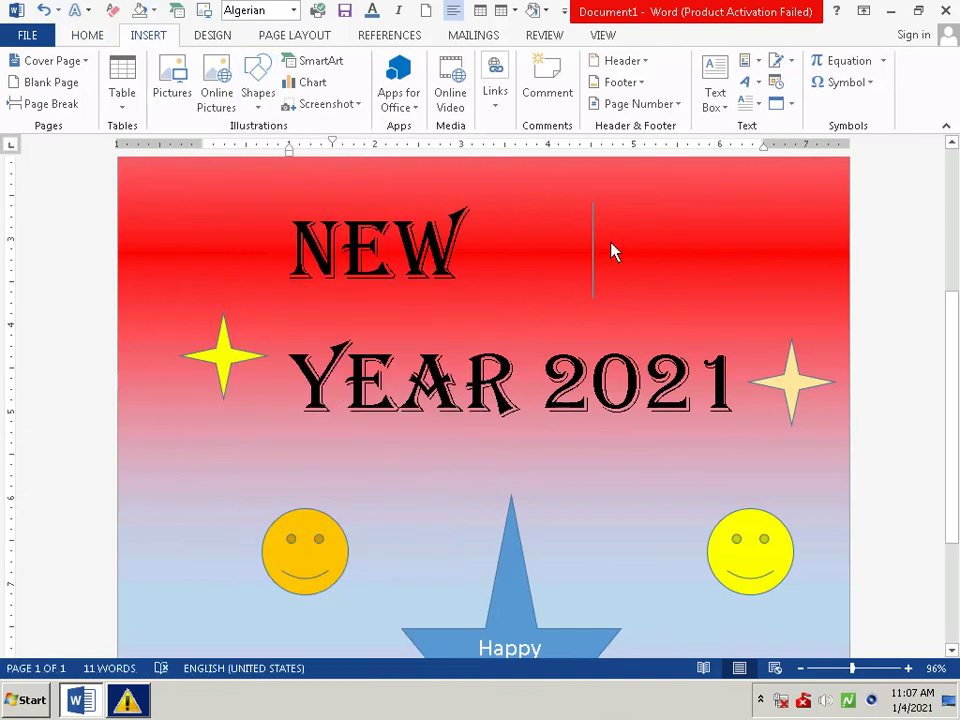
drag(609, 243, 770, 283)
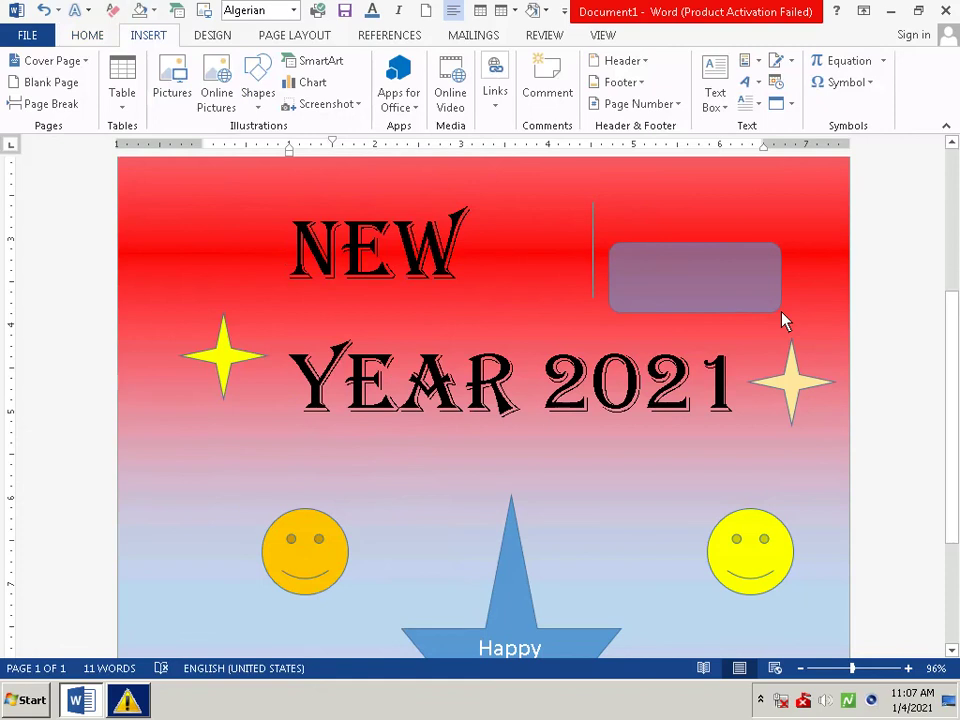
drag(770, 290, 796, 325)
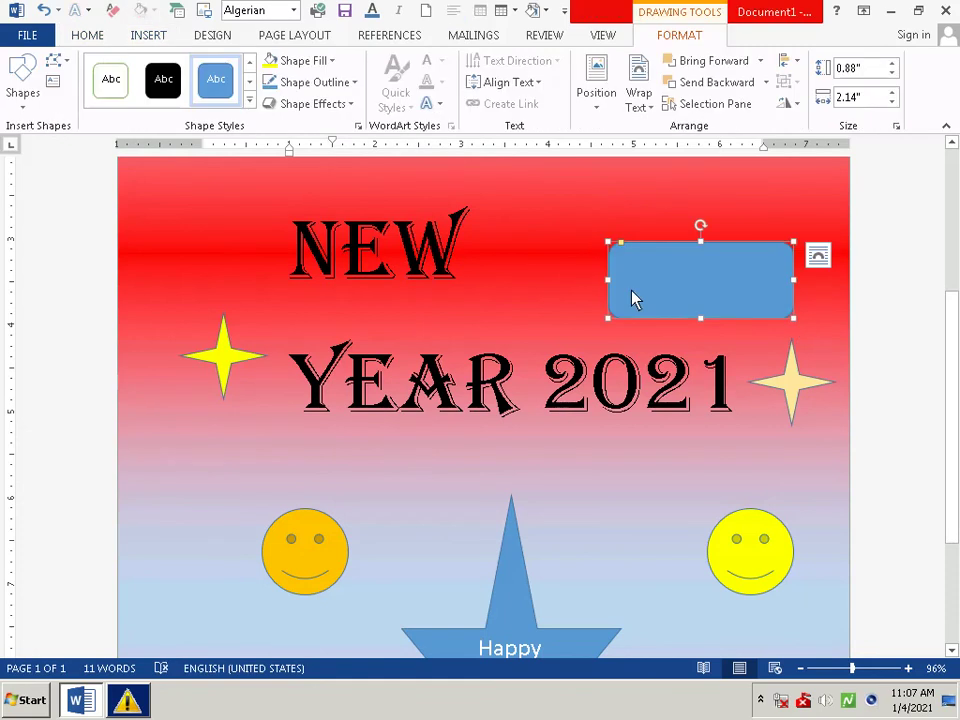
- Set the rounded rectangle's text to font size 18 and left alignment
click(569, 228)
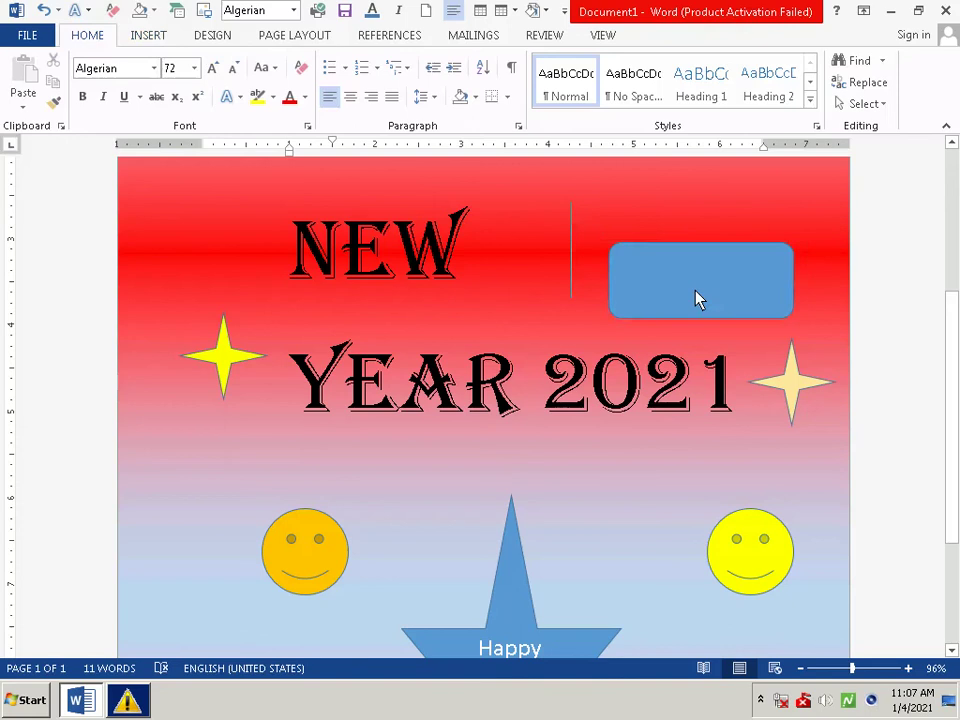
click(667, 302)
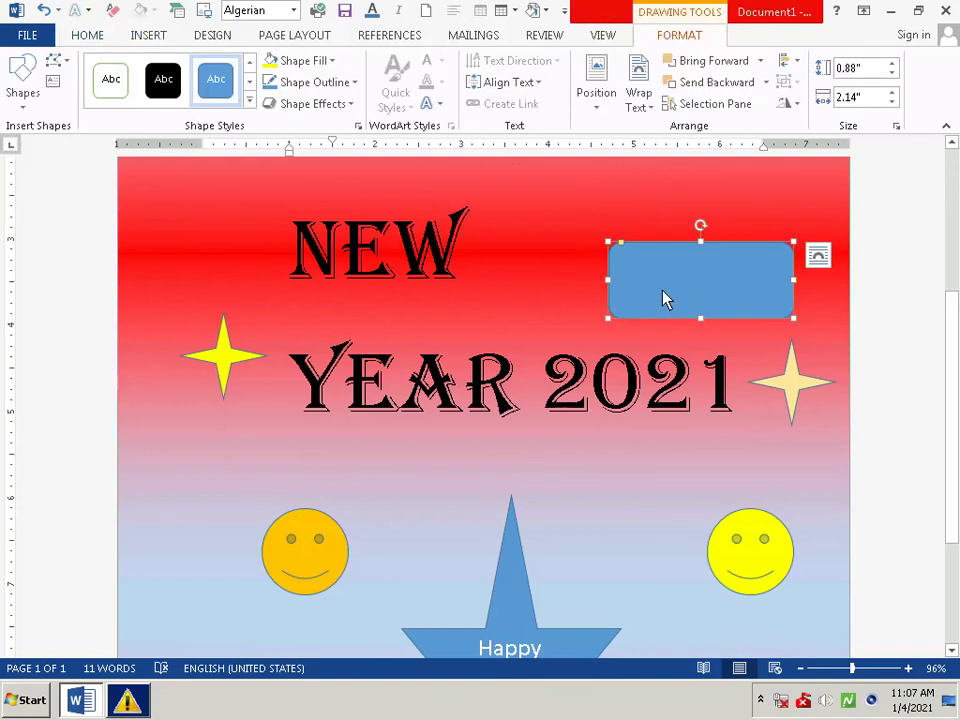
text(mnax)
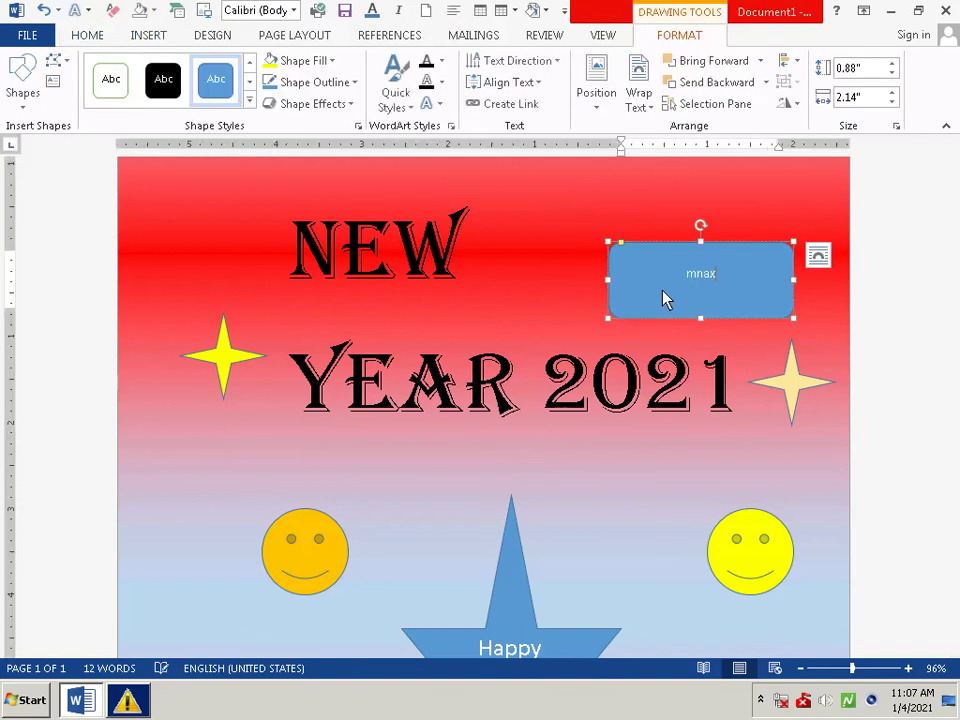
key(BackSpace)
key(BackSpace)
key(BackSpace)
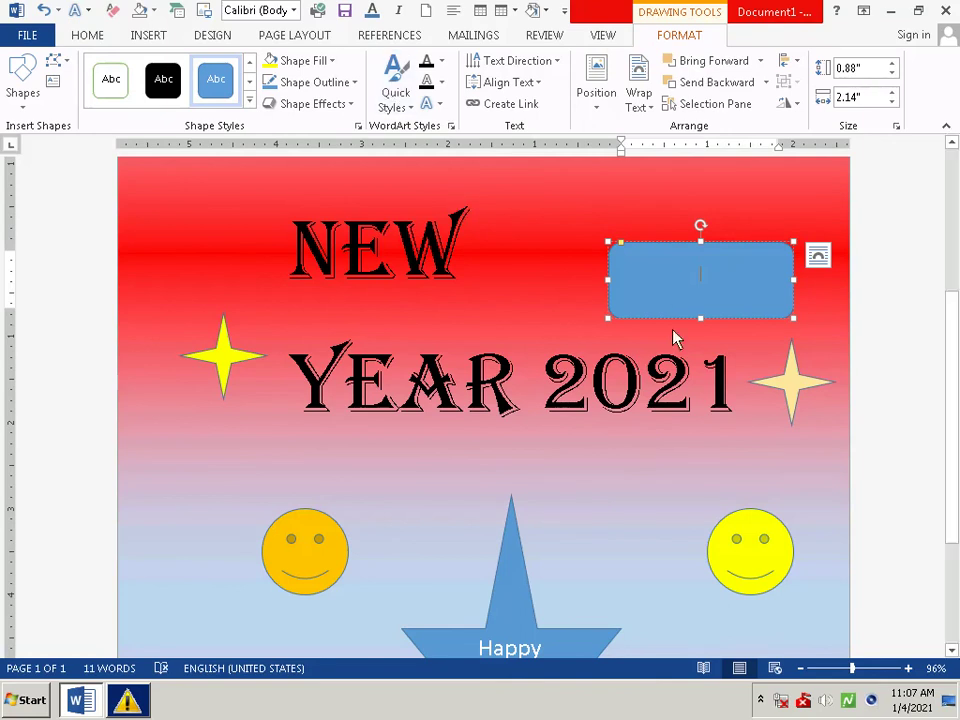
right_click(674, 279)
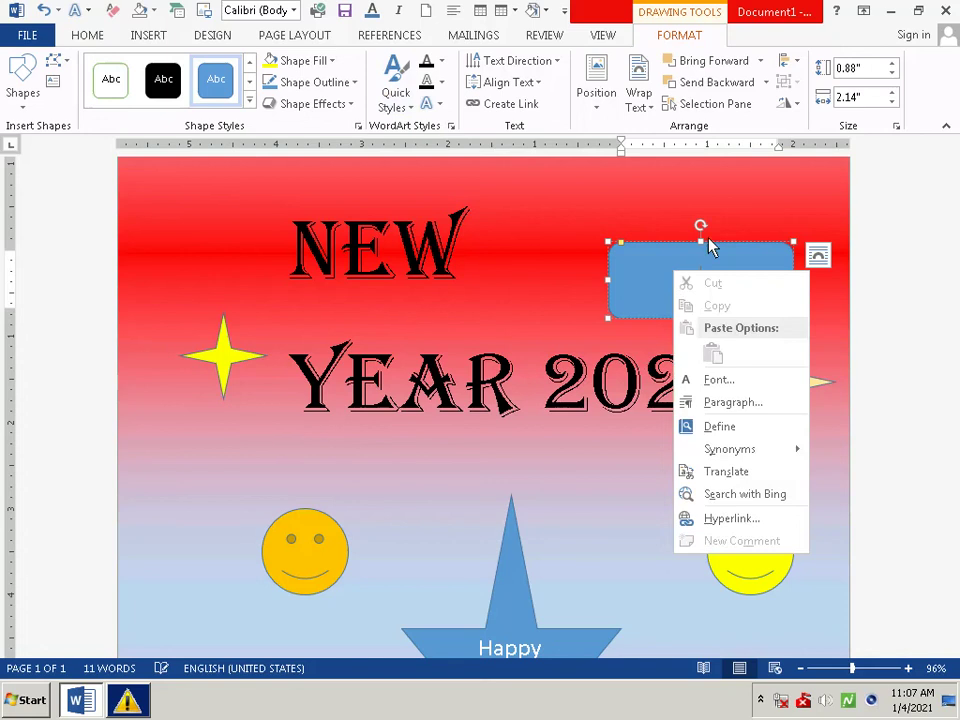
click(799, 216)
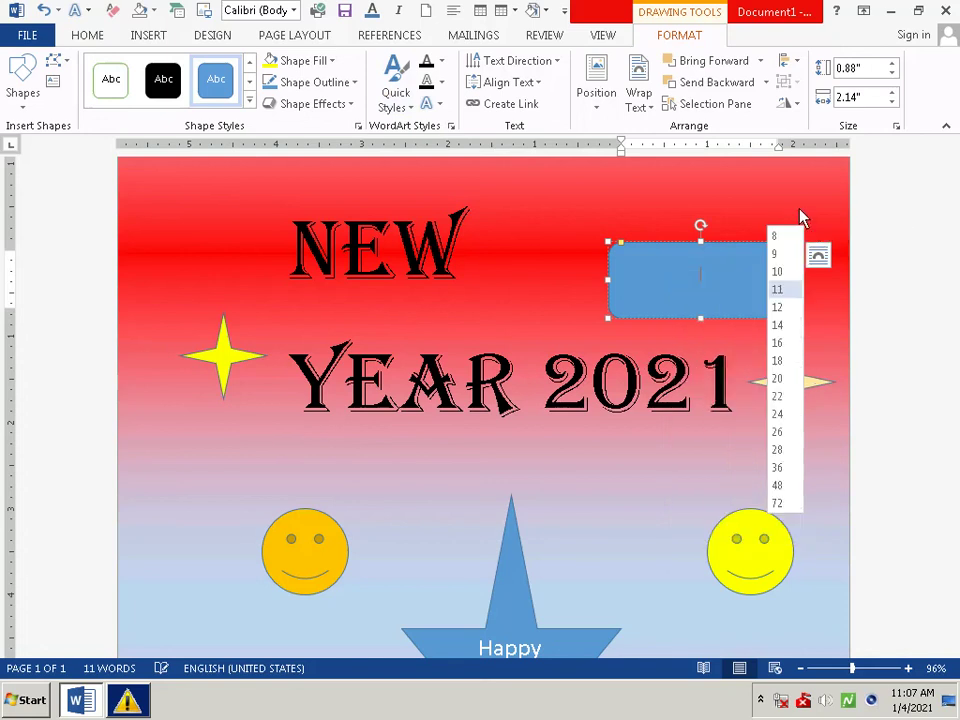
click(780, 361)
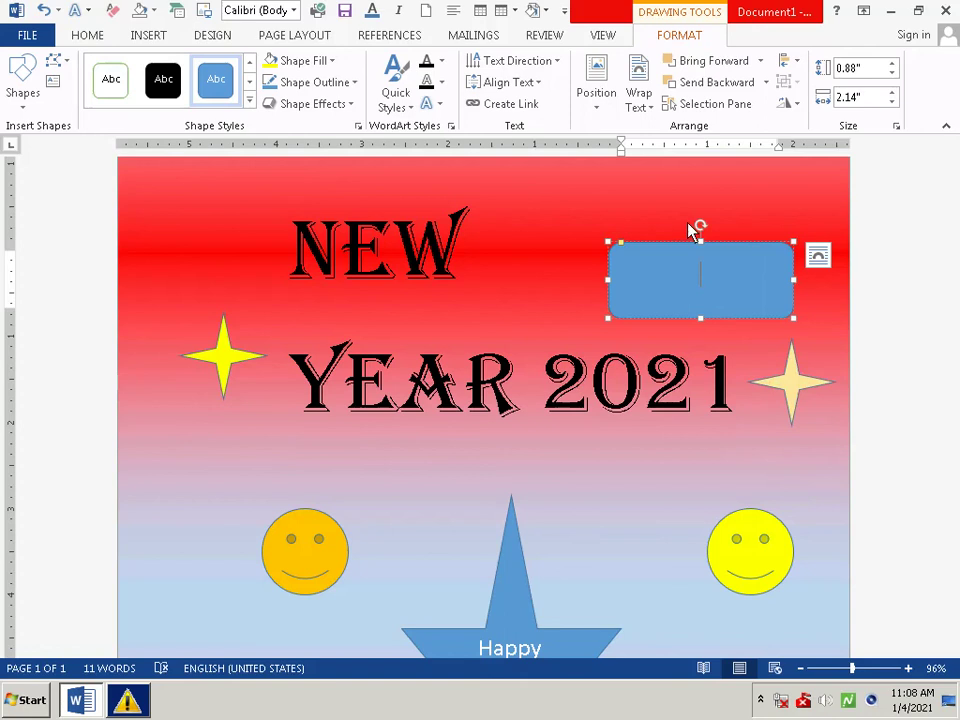
key(ctrl+a)
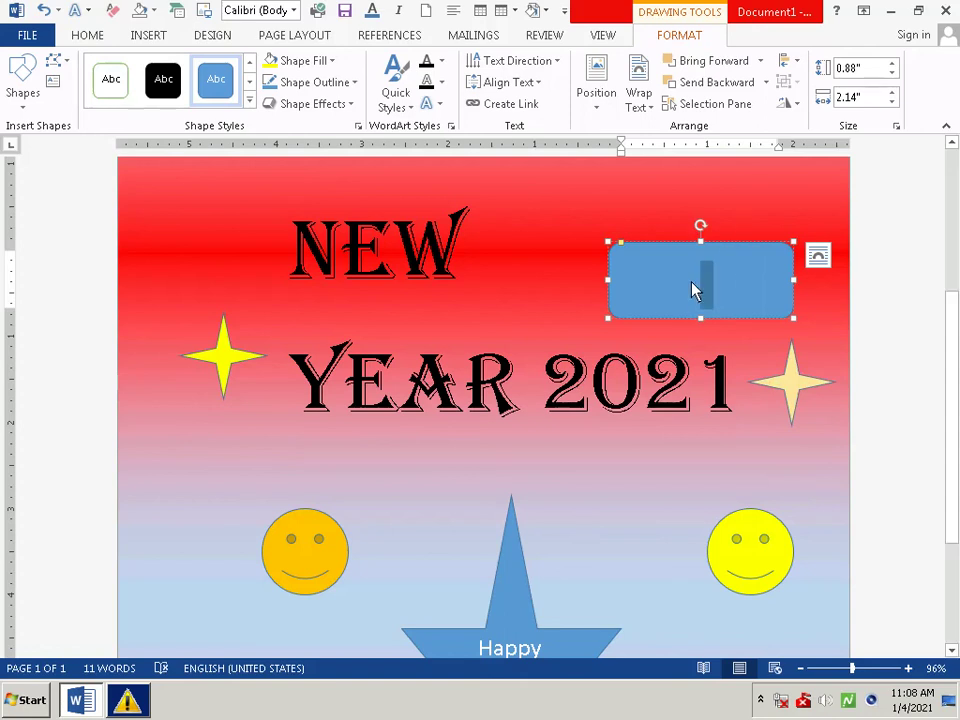
key(ctrl+l)
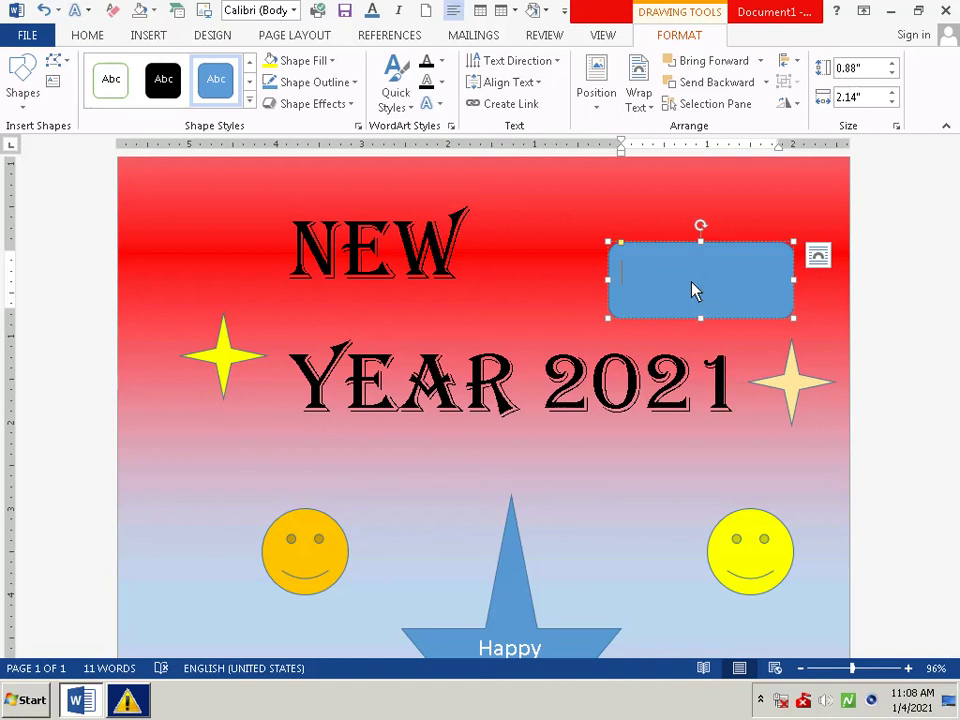
- Type 'Happy new year' into the blue rounded rectangle
text(Ha)
text(ppy )
text(new)
text( ye)
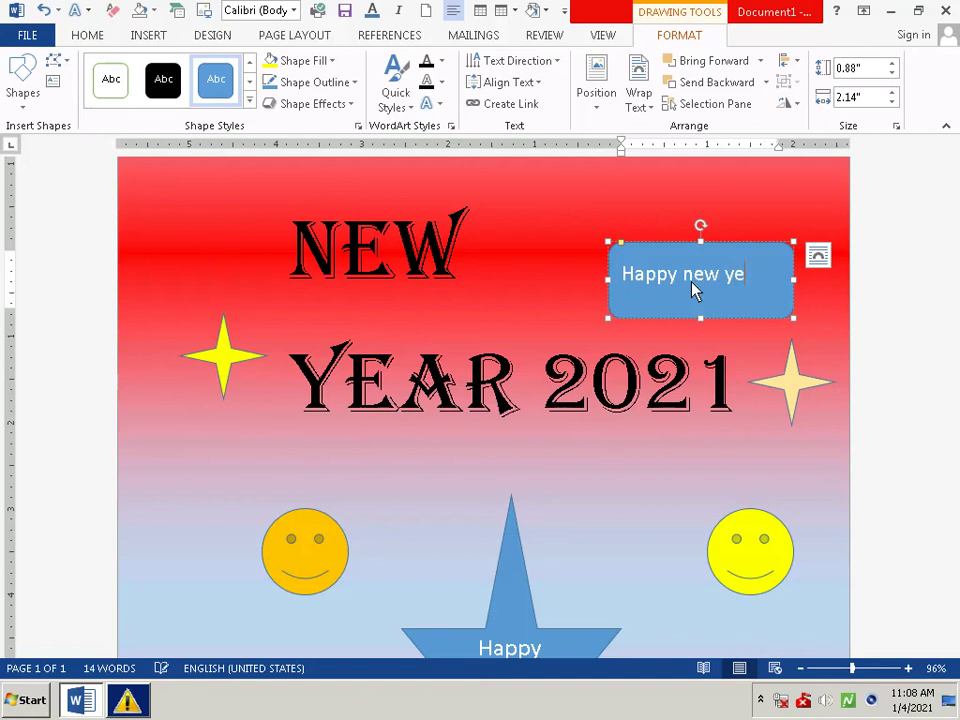
text(ar)
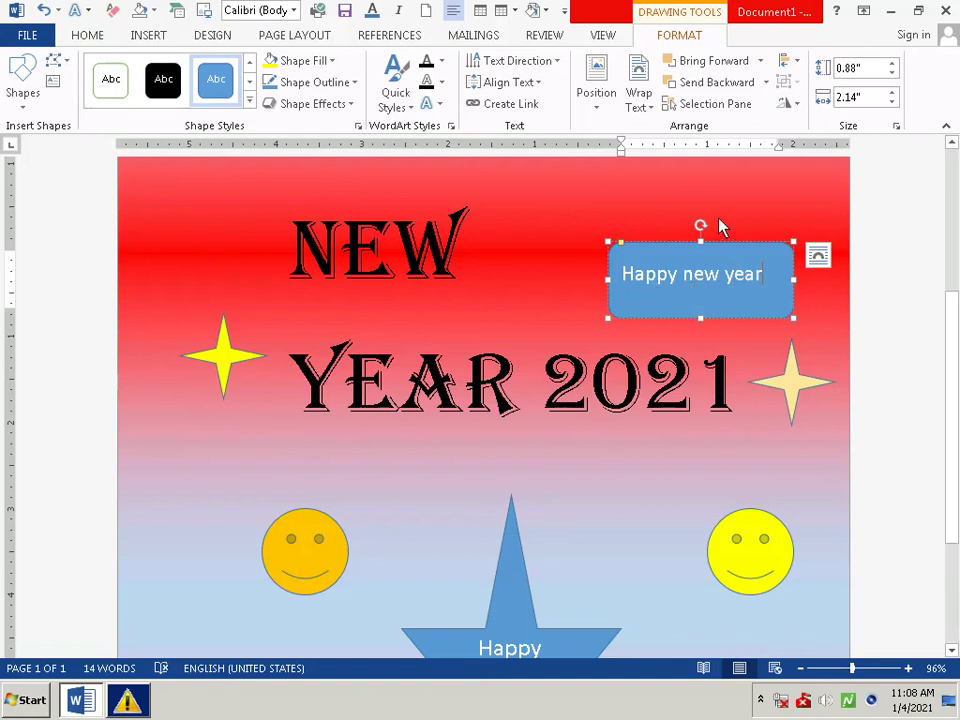
- Rotate the Happy new year rectangle so it slants upward to the right
drag(701, 227, 720, 240)
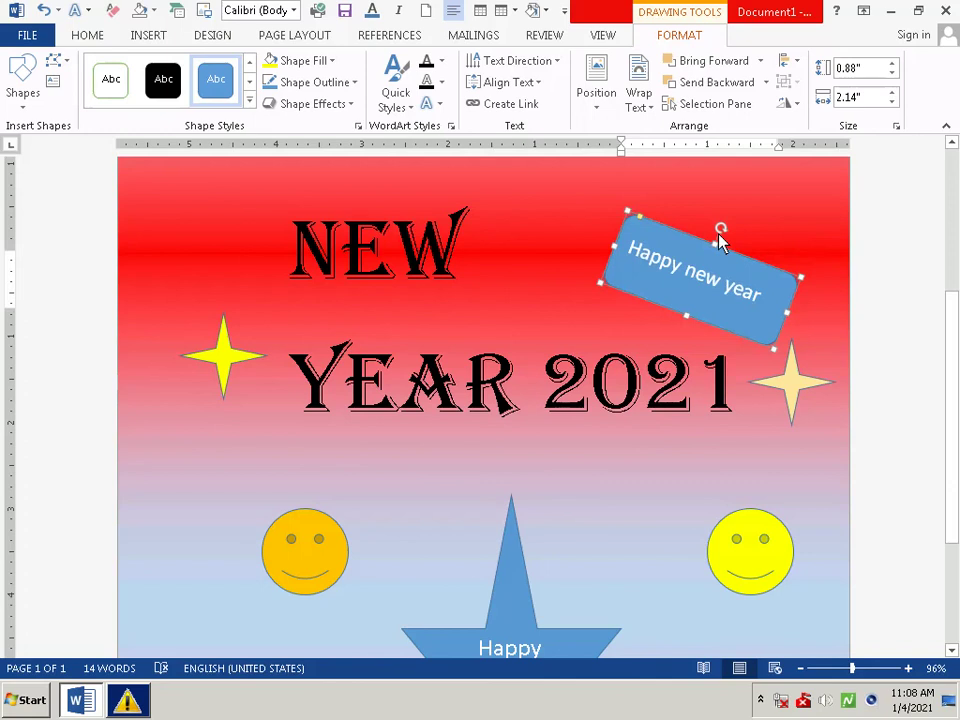
drag(720, 240, 677, 225)
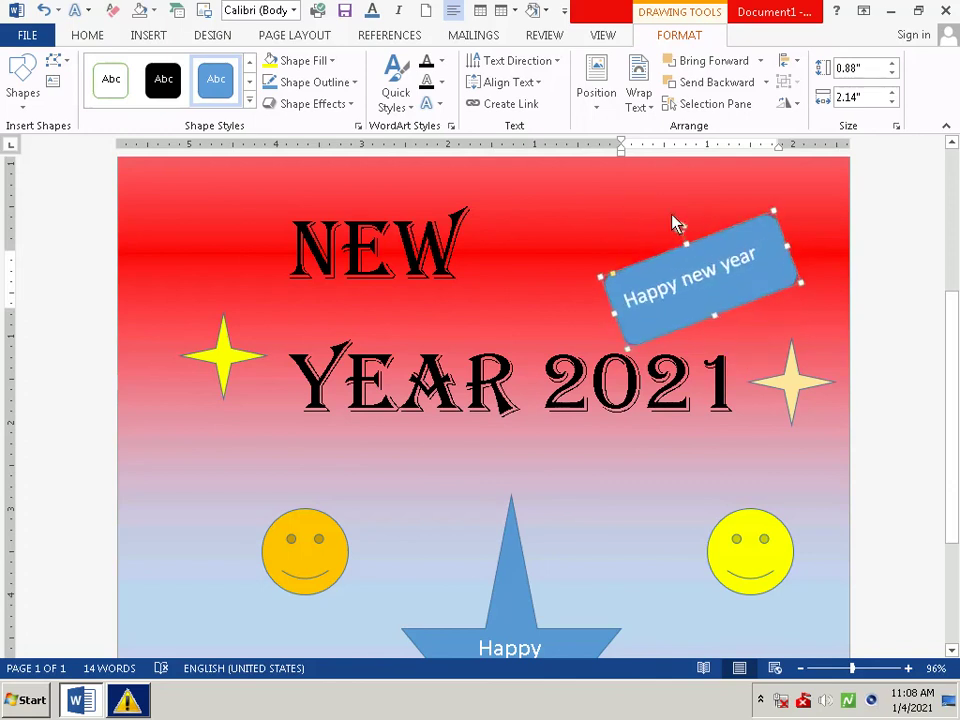
click(806, 306)
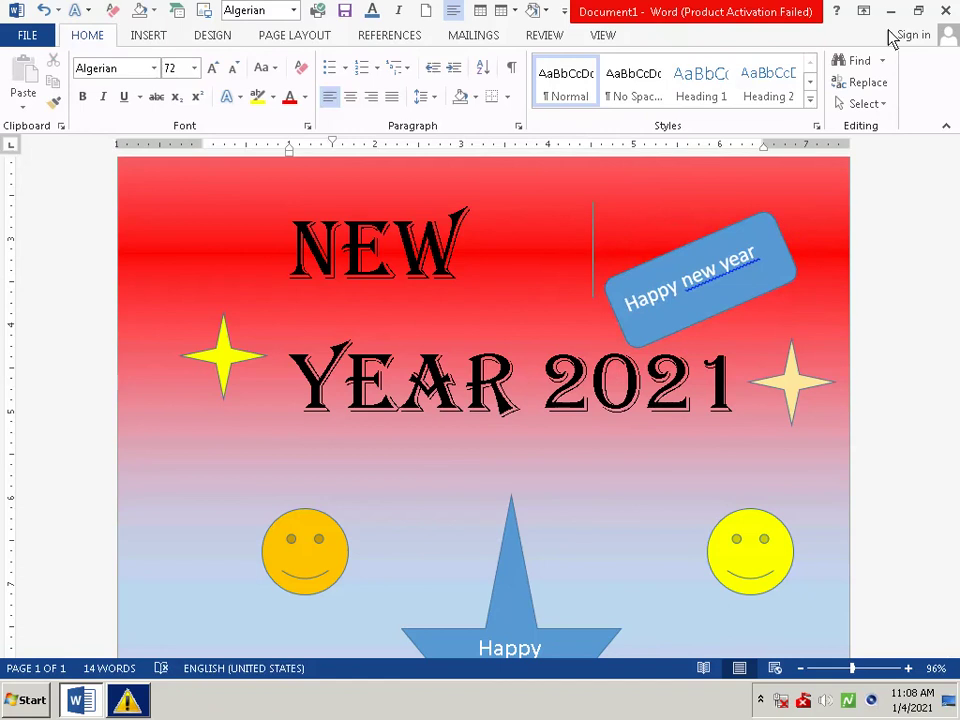